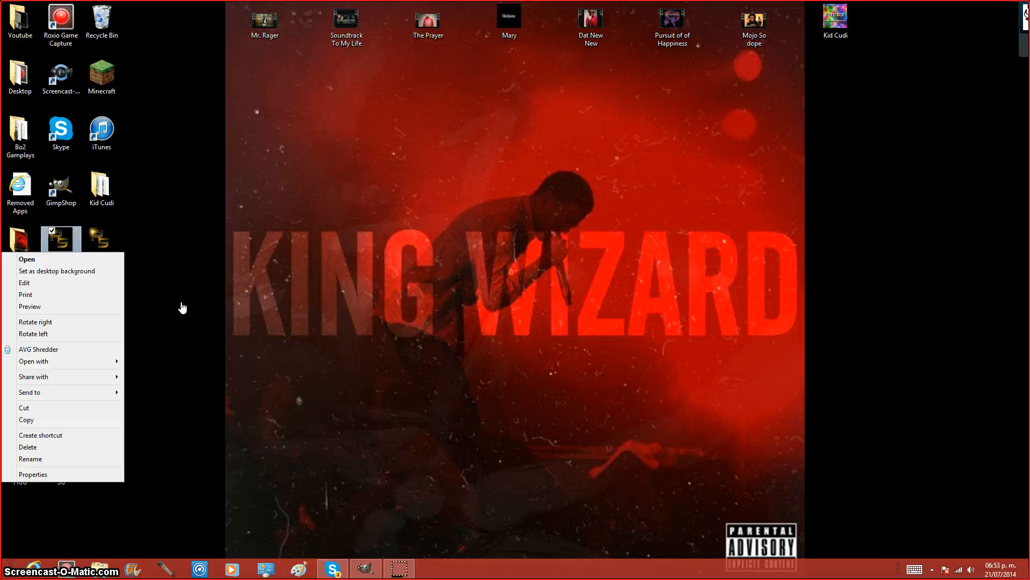
Step: Open the RSFlare image from the desktop to examine the finished logo, and return to the desktop
click(183, 308)
double_click(59, 251)
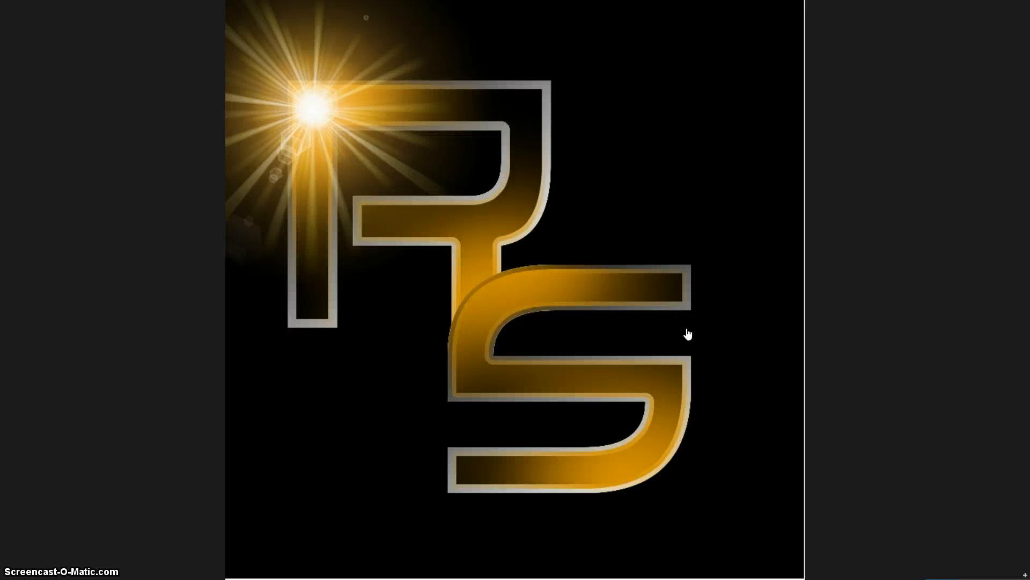
mouse_move(2, 3)
click(32, 19)
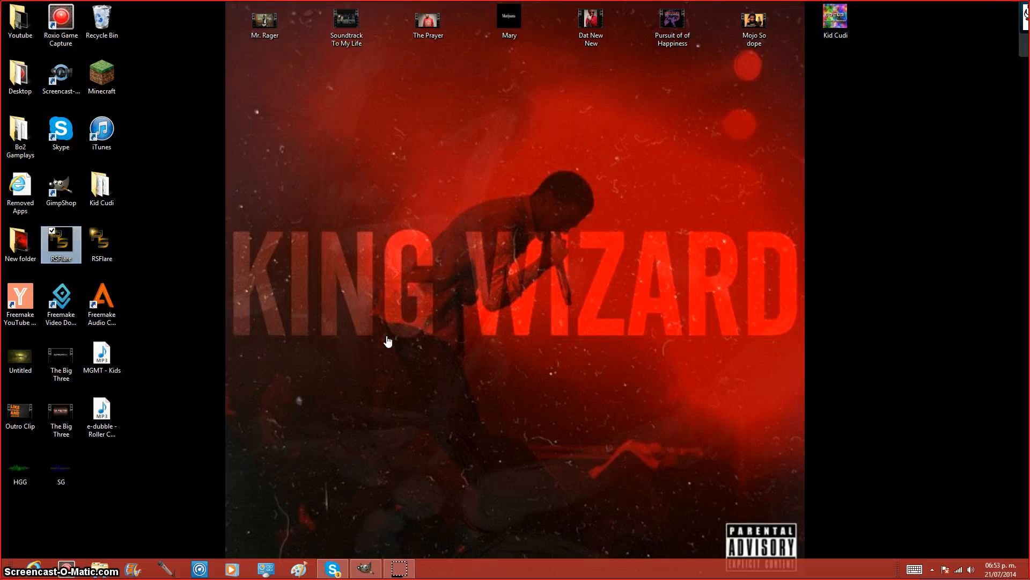
Step: Visit the GIMP Downloads page on gimp.org in Internet Explorer to view the Windows installer link, and close the browser
click(25, 566)
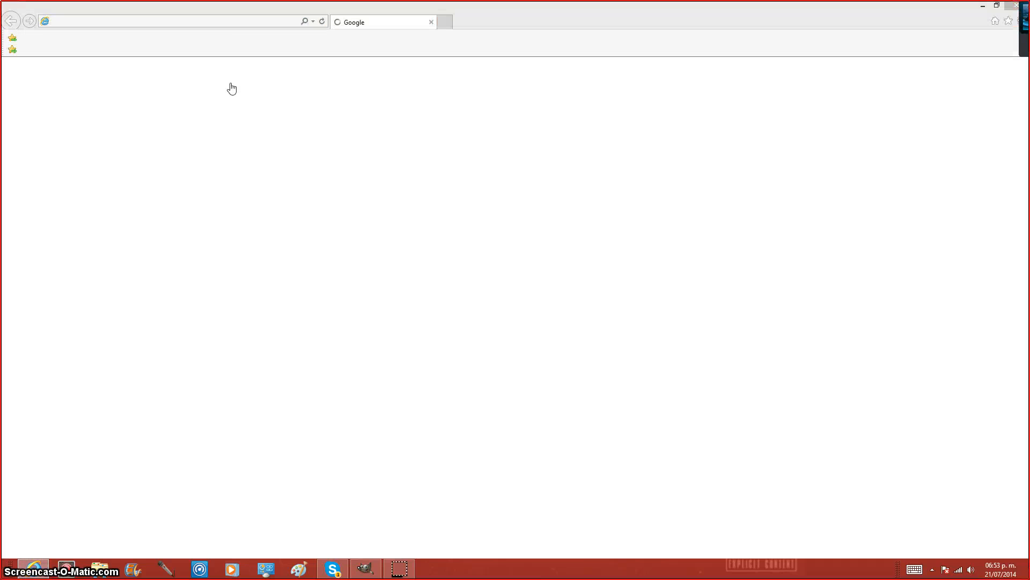
click(232, 24)
text(g)
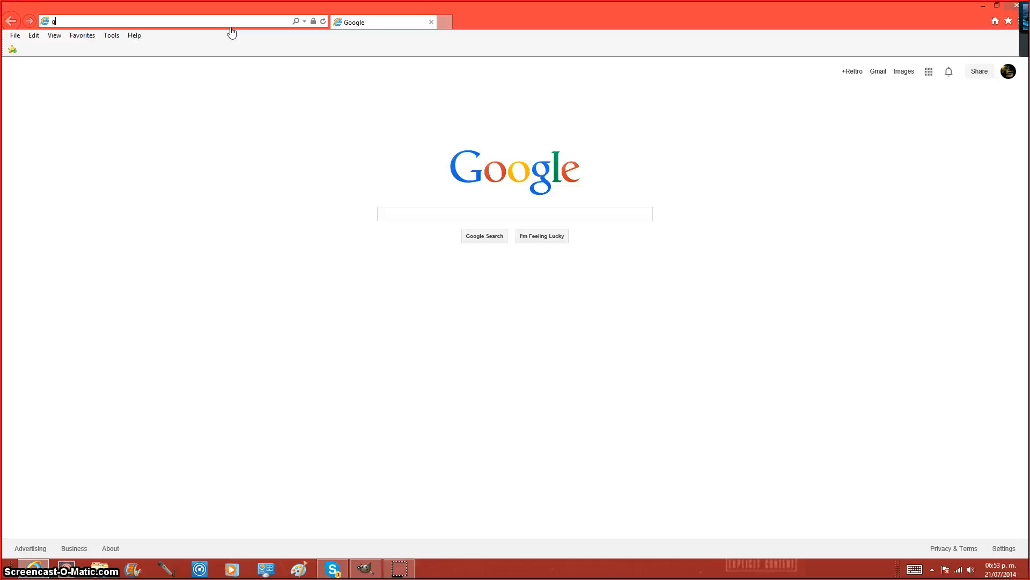
text(im p\)
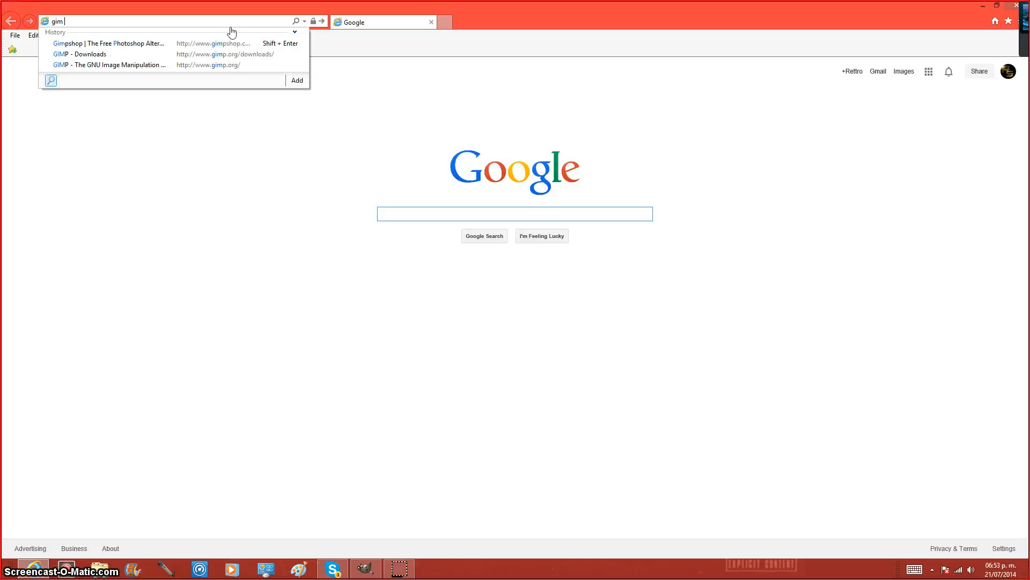
key(BackSpace)
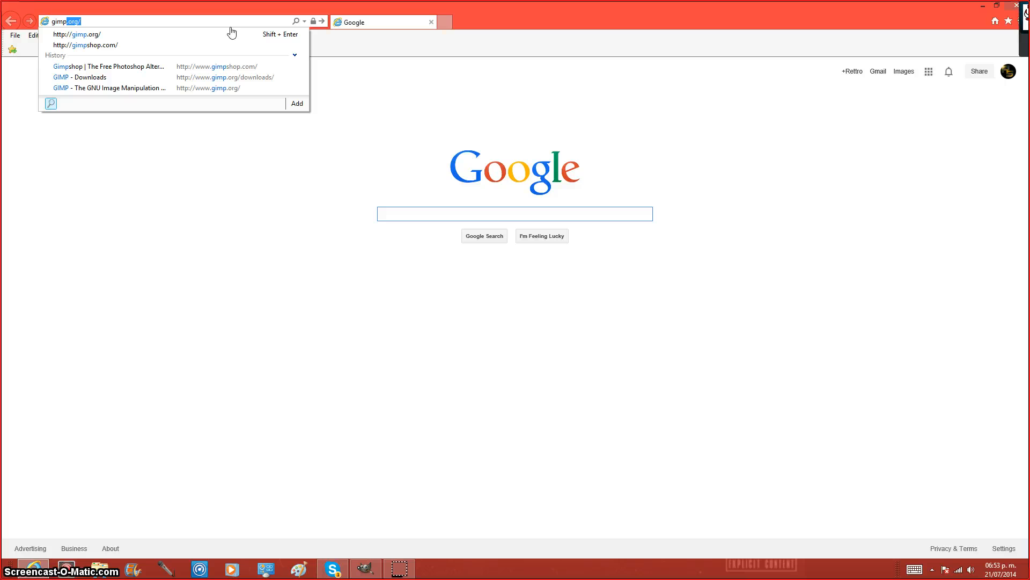
text(.org)
key(Return)
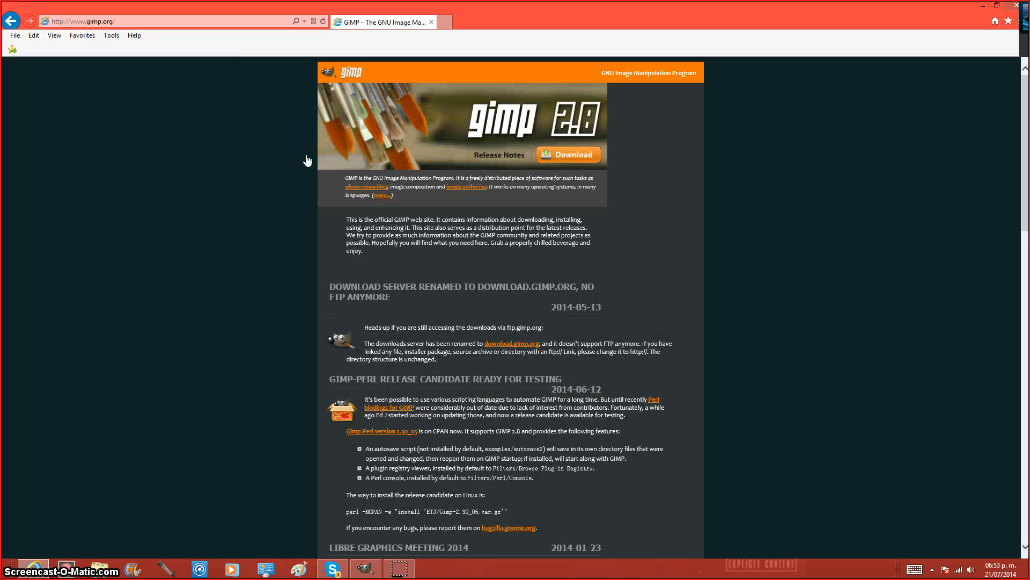
click(564, 156)
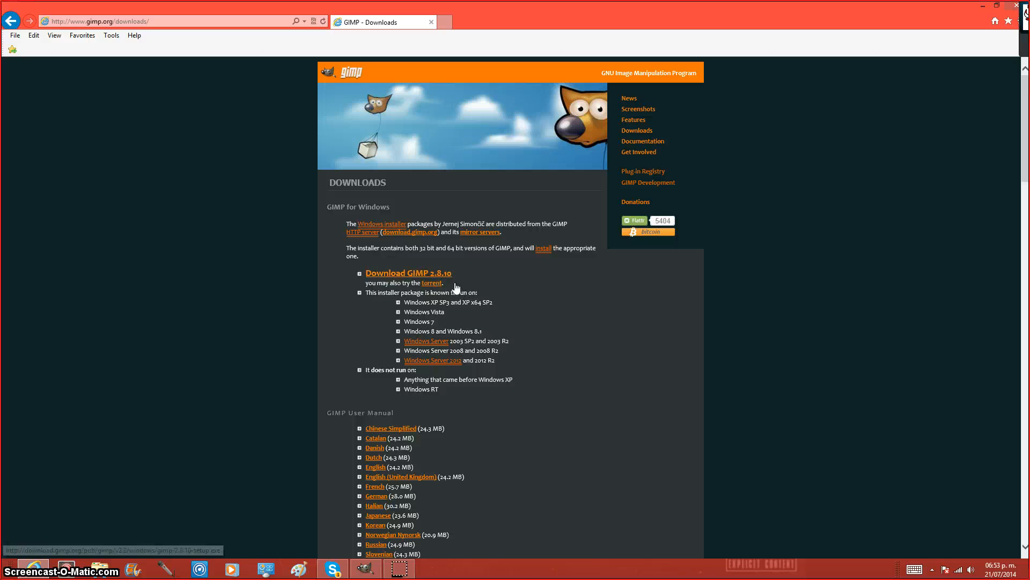
click(1016, 9)
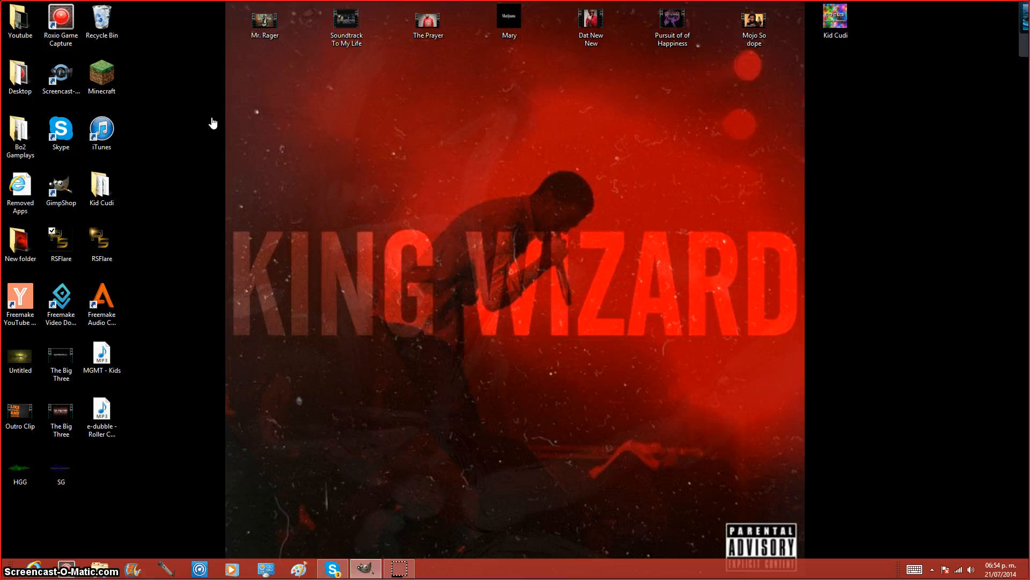
Step: Switch to GIMP and create a new image 800 pixels wide and 800 pixels high
click(371, 573)
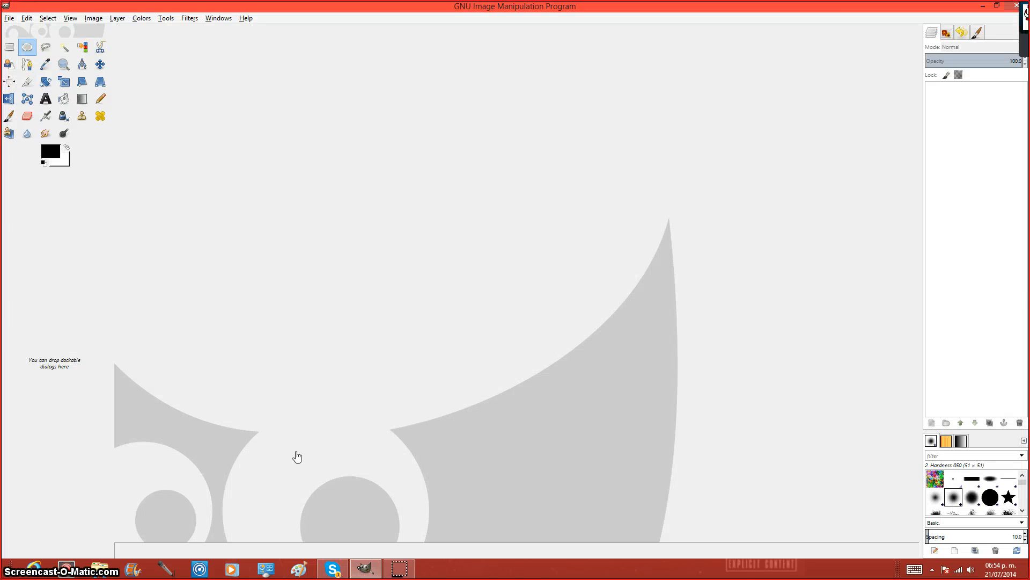
click(9, 18)
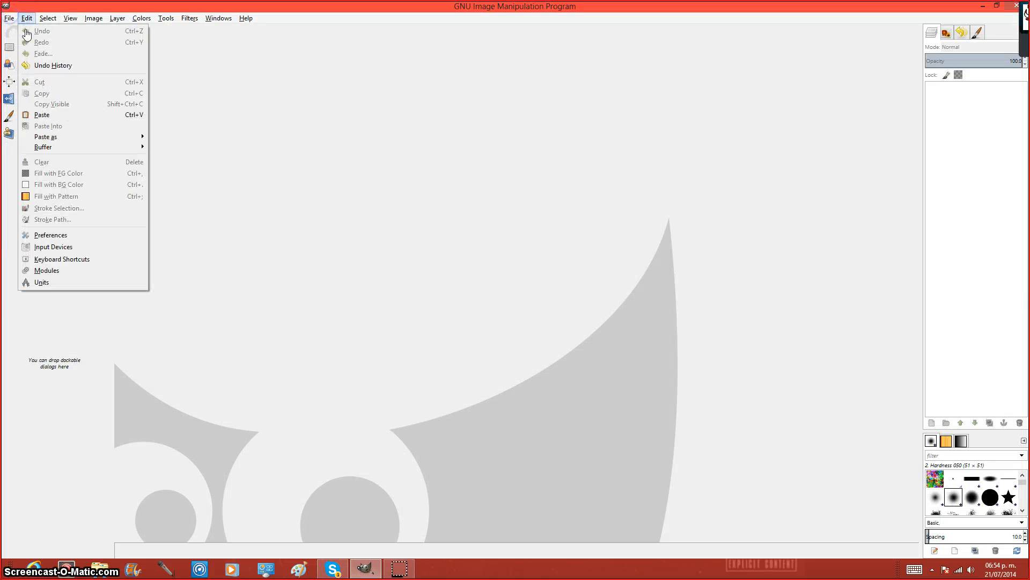
click(20, 33)
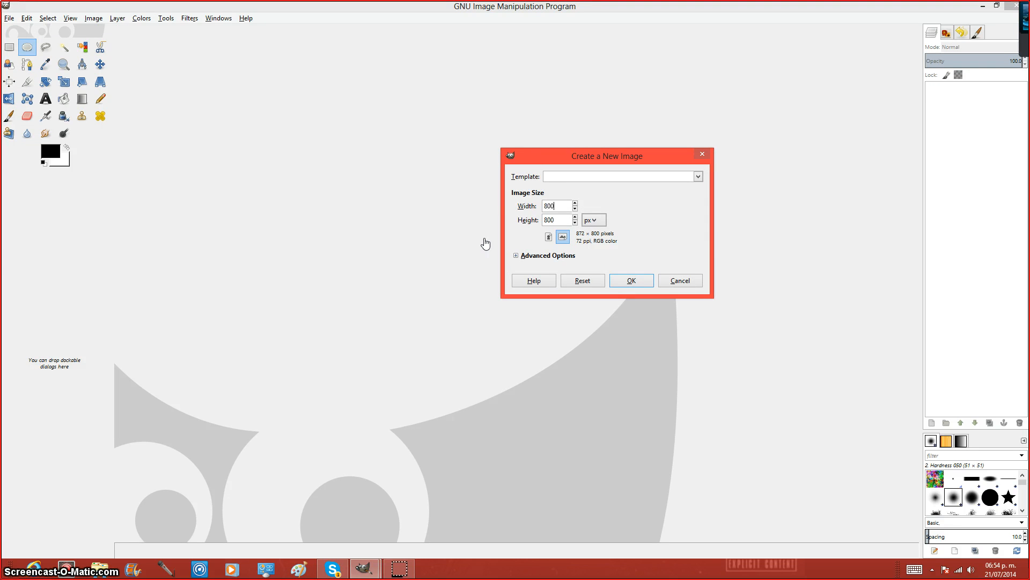
key(Return)
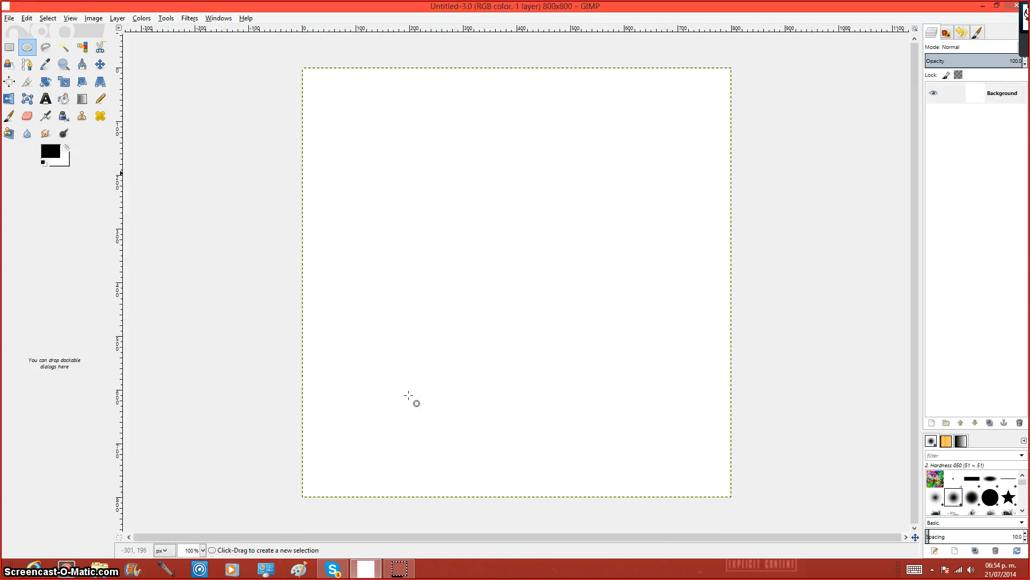
Step: Fill the whole canvas with black using the Bucket Fill tool
click(9, 18)
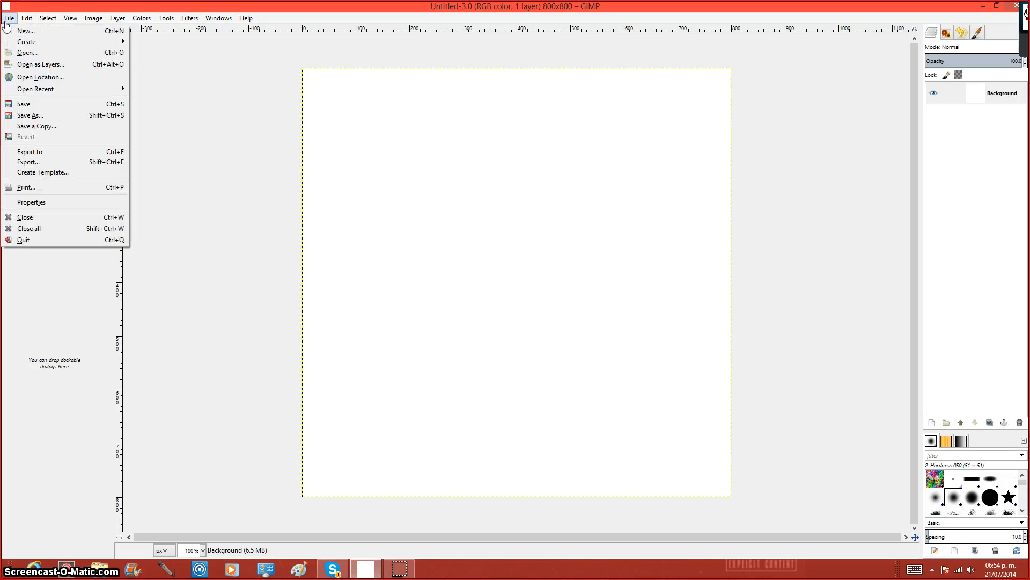
click(333, 168)
click(64, 98)
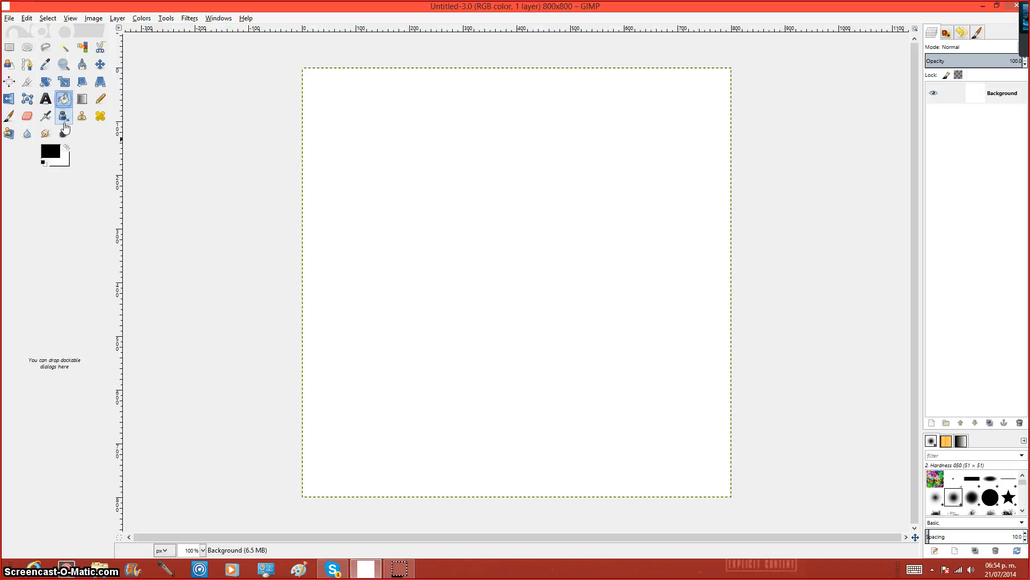
click(331, 224)
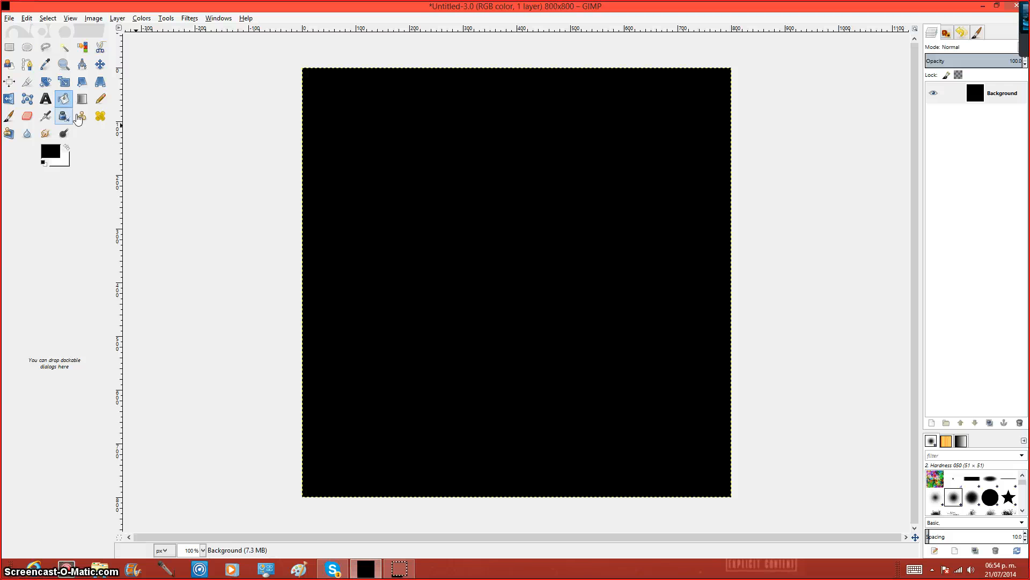
Step: Open the Fractal Explorer render filter for the background and reset its fractal parameters
click(41, 105)
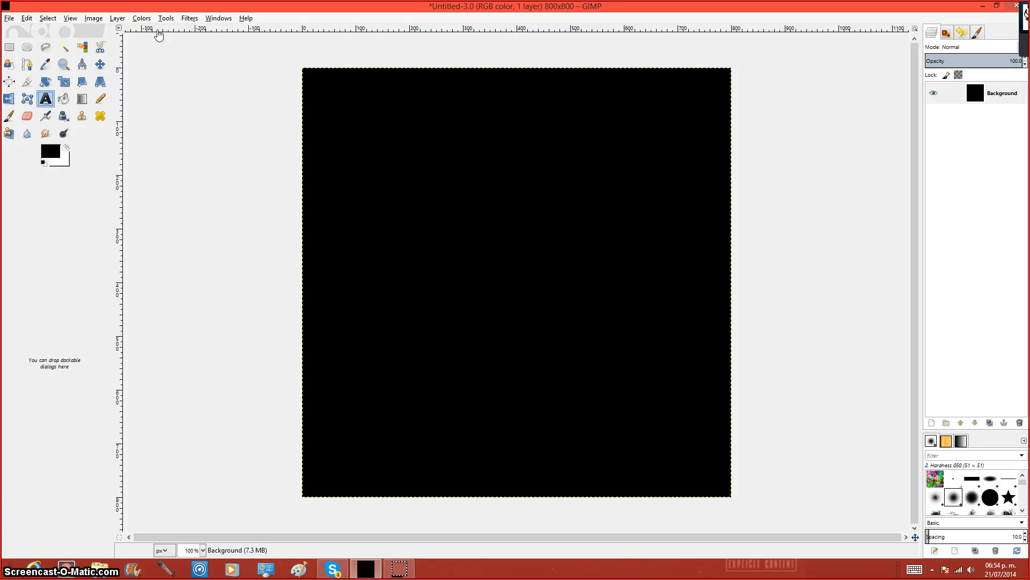
click(189, 17)
mouse_move(256, 200)
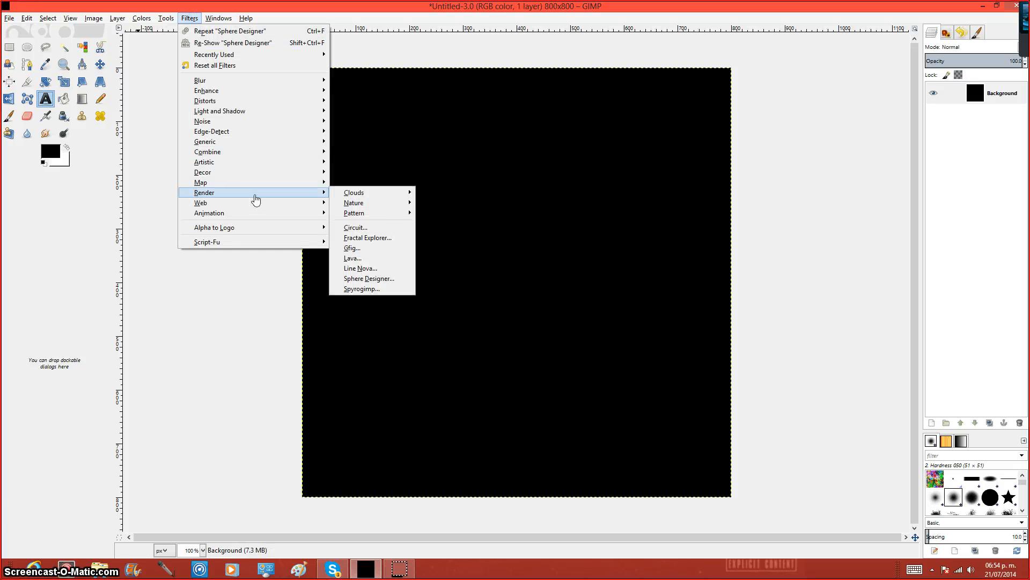
click(376, 238)
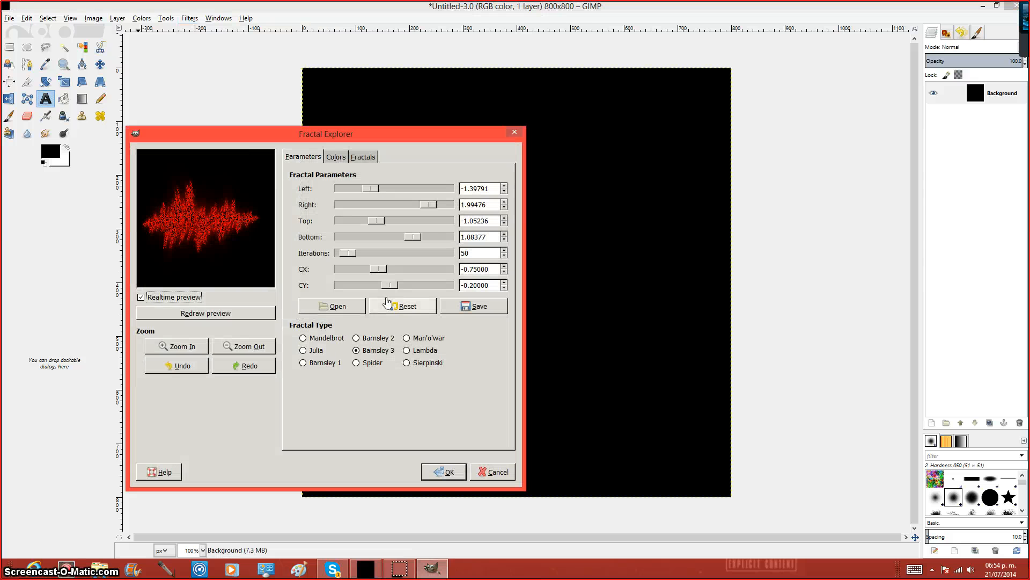
click(387, 304)
Step: Try several color densities in Fractal Explorer, ending with red 1.00, green 1.00 and blue 0.00 for a yellow fractal
click(337, 156)
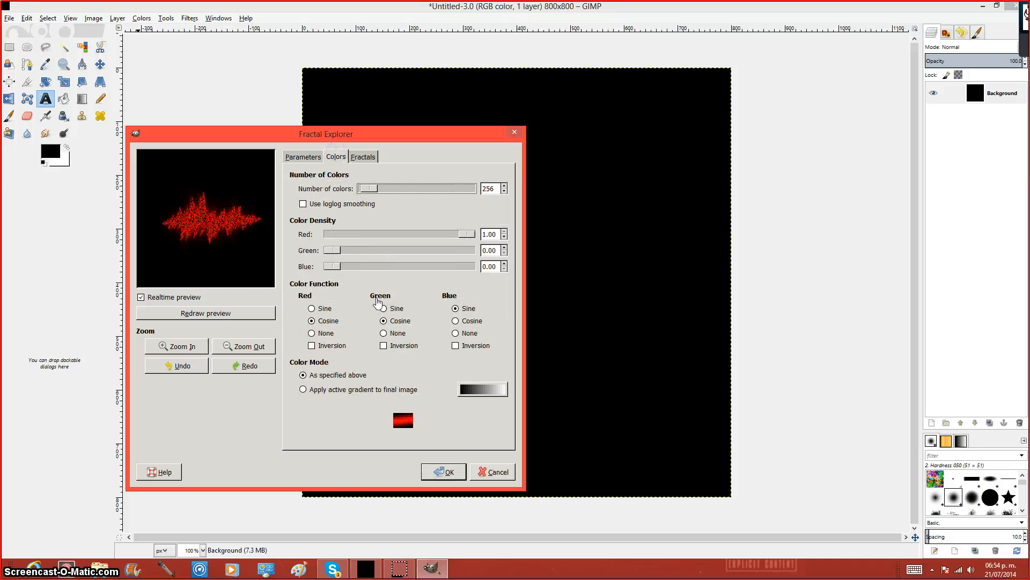
drag(348, 256, 505, 252)
click(470, 234)
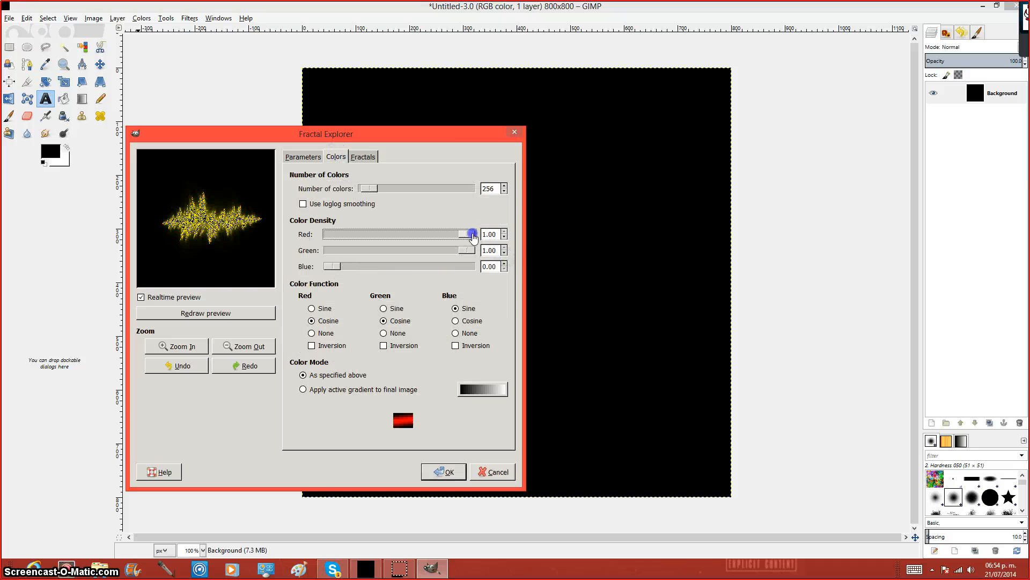
drag(300, 236, 649, 247)
drag(470, 250, 228, 252)
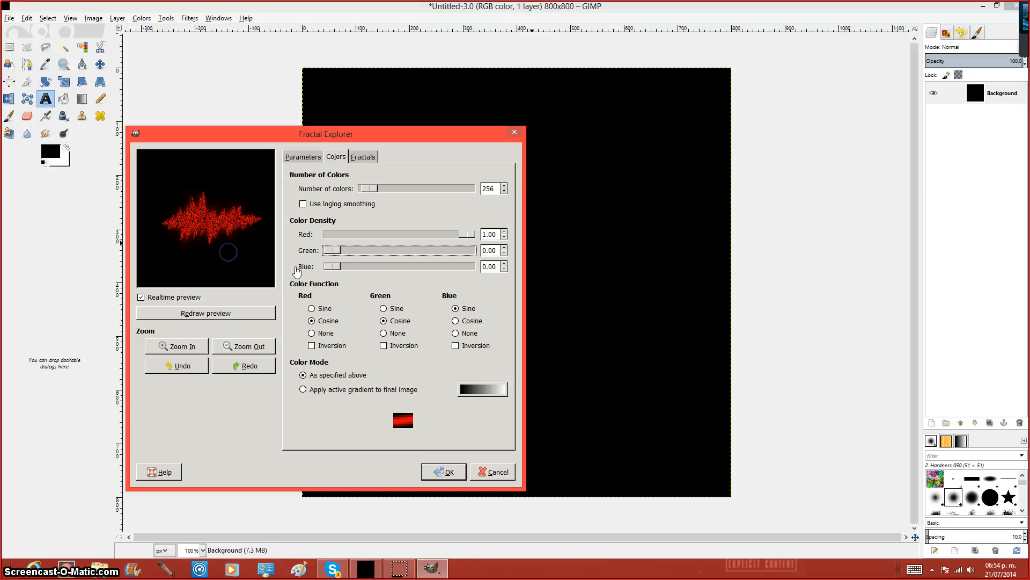
drag(461, 238, 305, 234)
drag(333, 266, 568, 274)
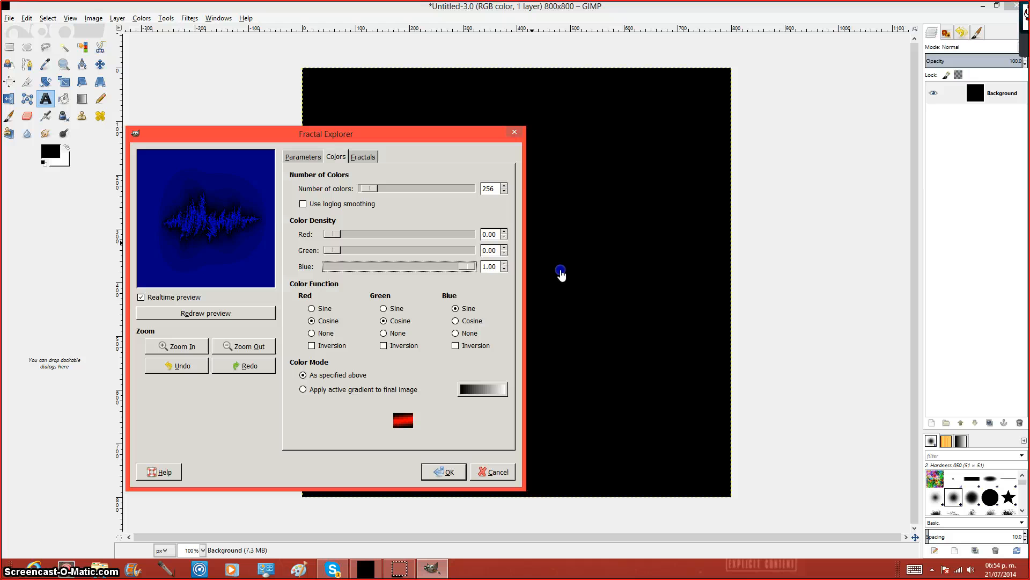
drag(468, 266, 397, 243)
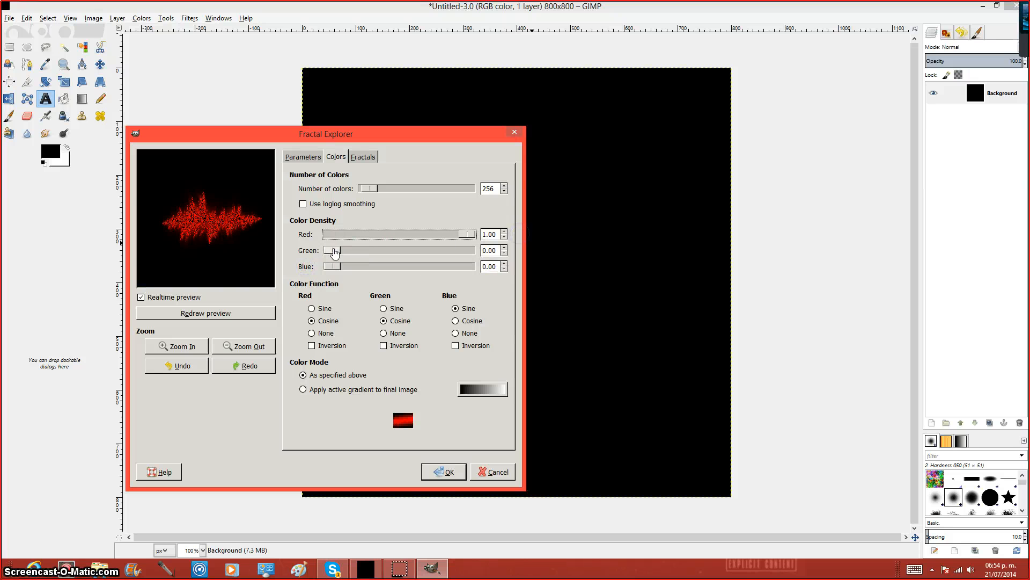
drag(333, 250, 608, 252)
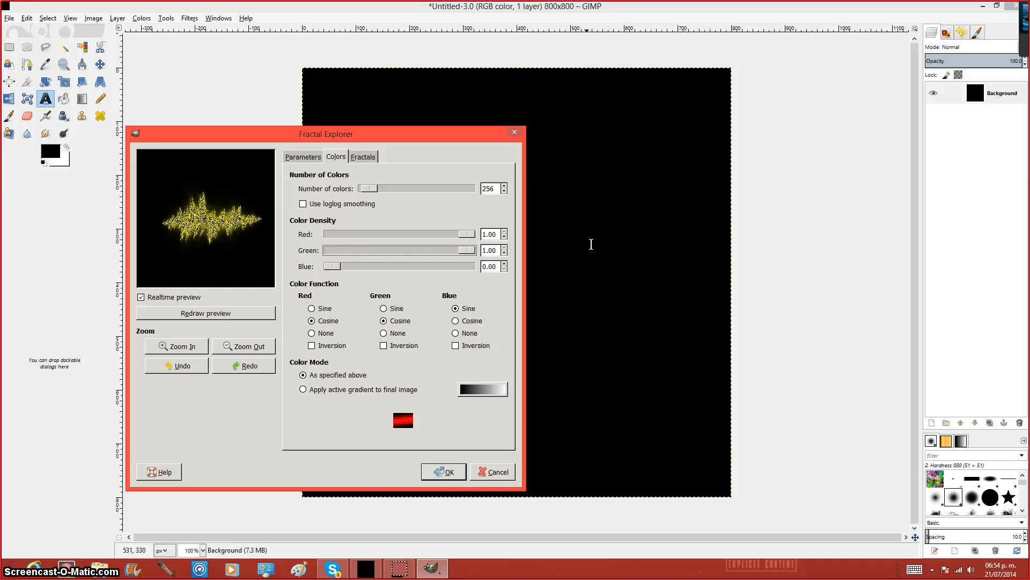
Step: Set the fractal's Left parameter to about -1.59, increase its Right parameter and apply Fractal Explorer to the background
click(304, 157)
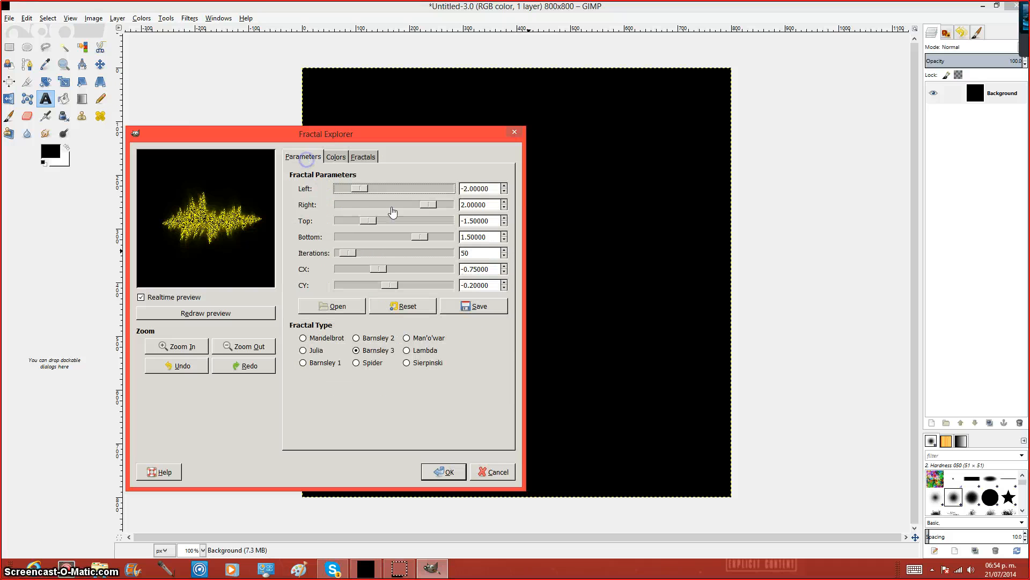
mouse_move(368, 196)
mouse_down()
mouse_move(400, 196)
mouse_move(377, 197)
mouse_up()
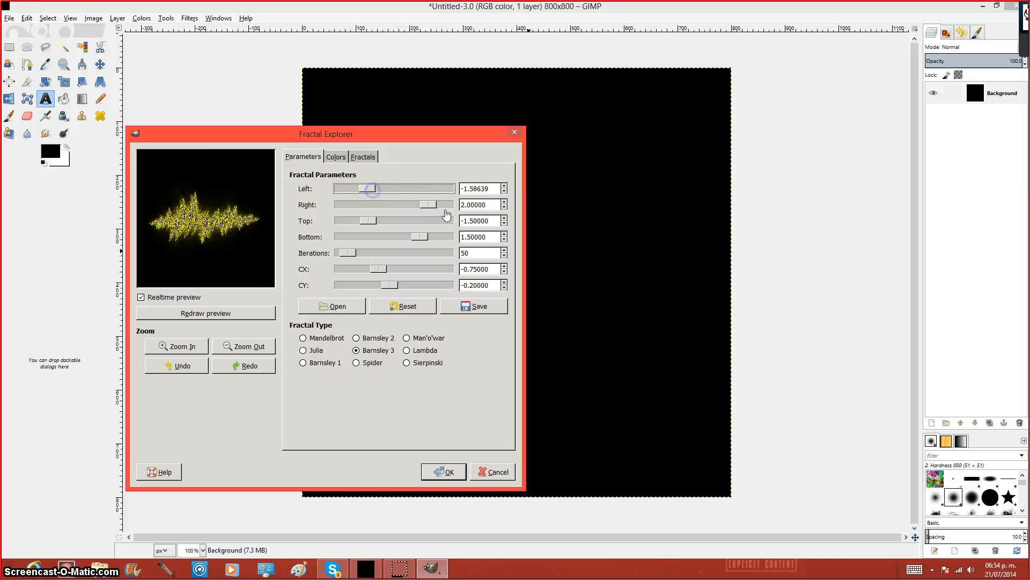
click(440, 203)
click(441, 472)
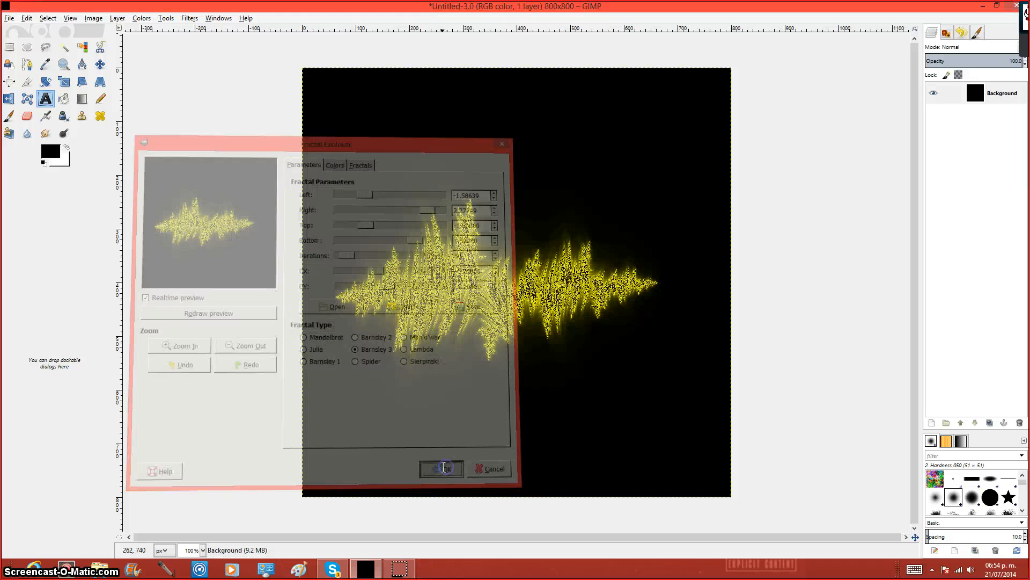
Step: Undo the Fractal Explorer filter on the background
click(185, 18)
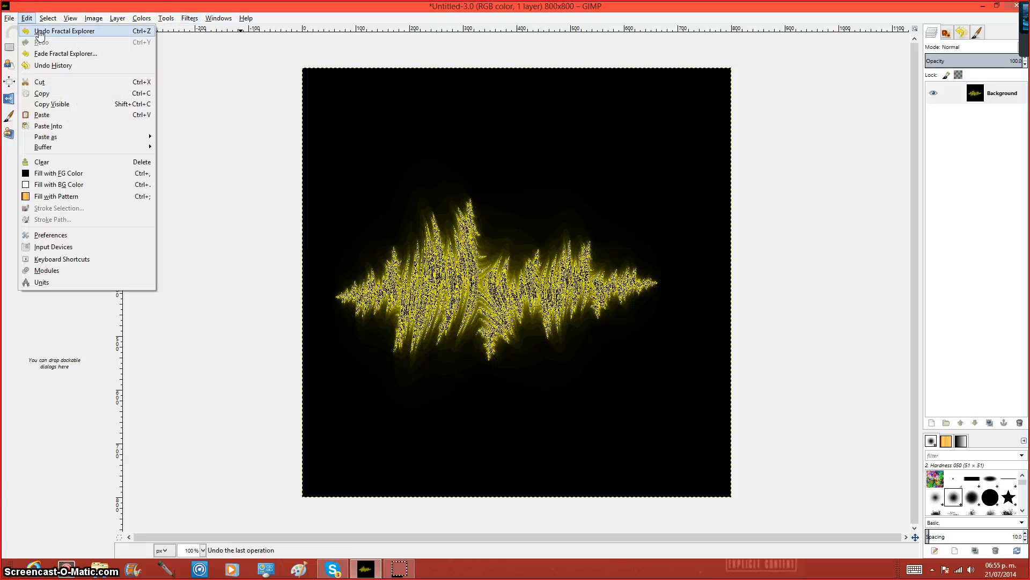
click(39, 32)
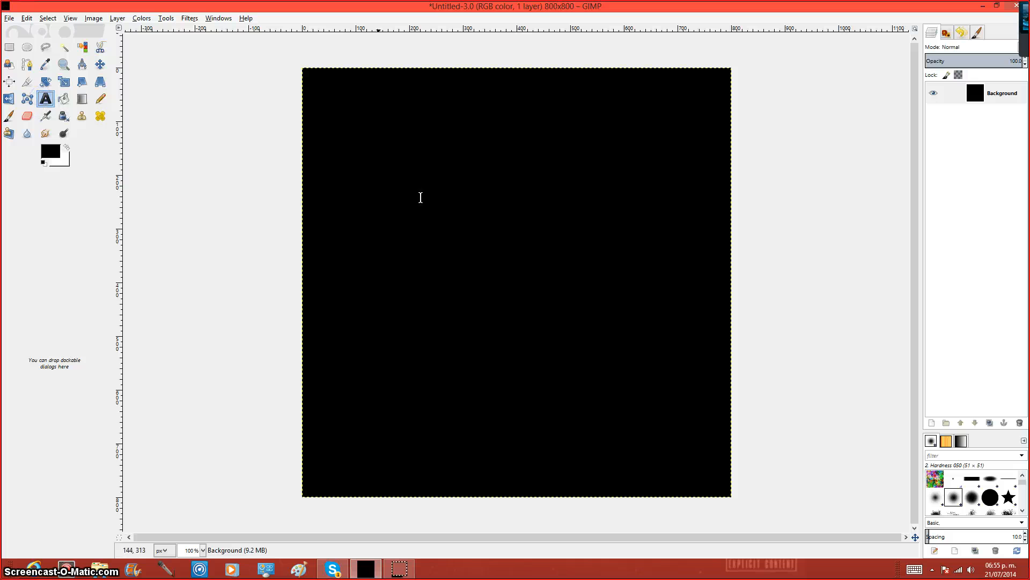
Step: Add the letter R in a text box of about 475 × 270 px on the canvas and color it white (ffffff)
drag(363, 184, 618, 329)
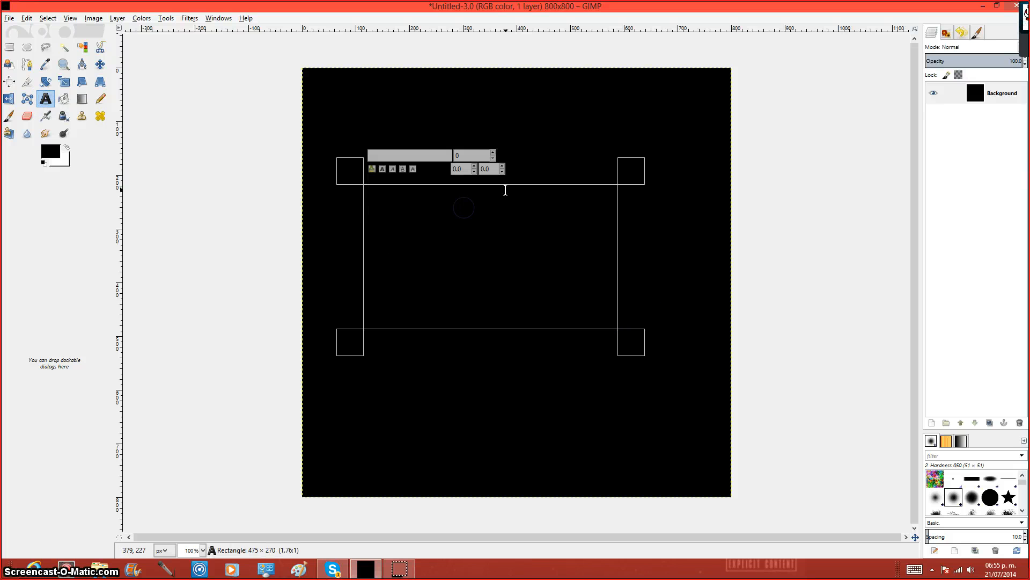
text(R)
drag(394, 192, 286, 191)
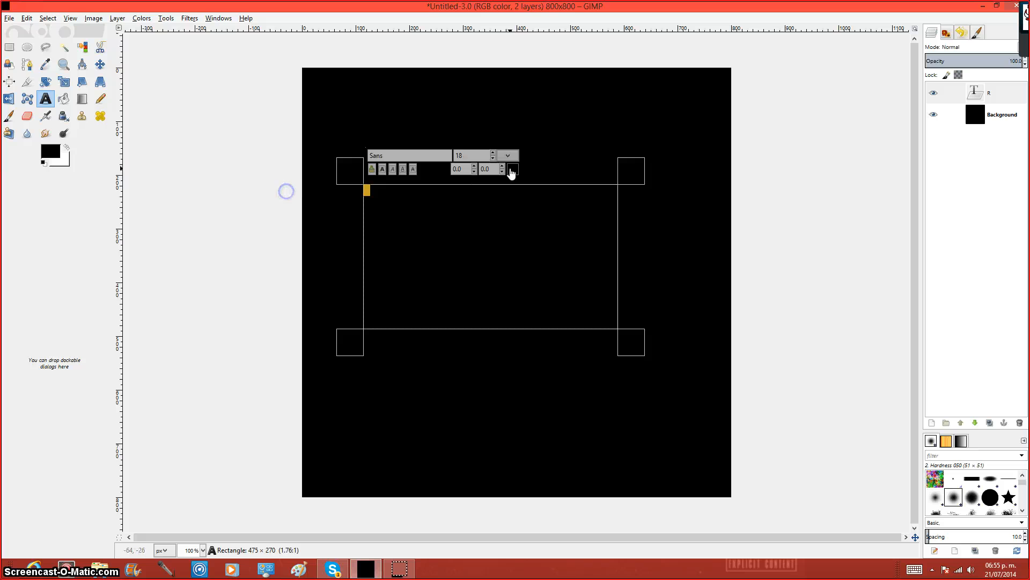
click(513, 170)
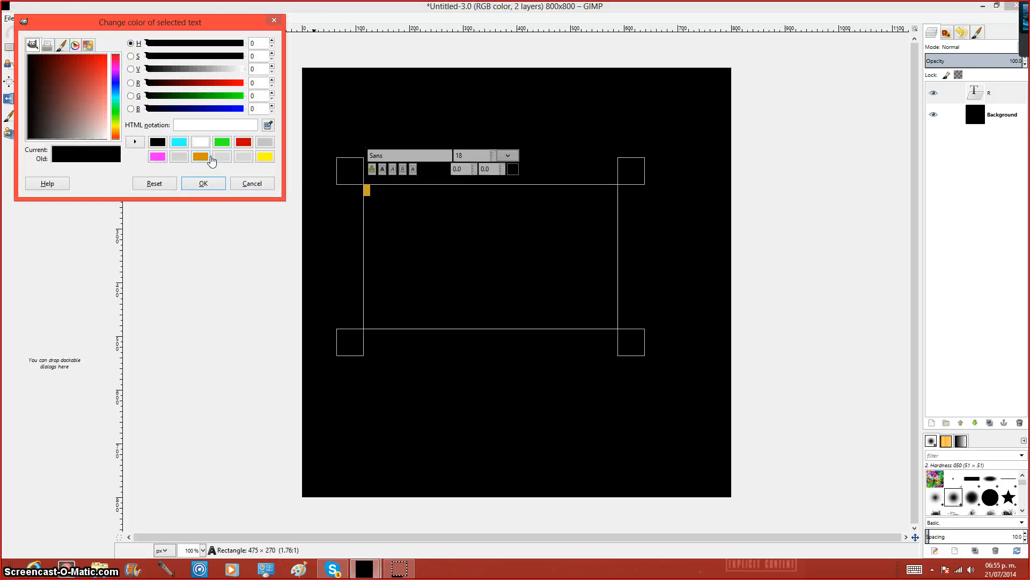
click(203, 142)
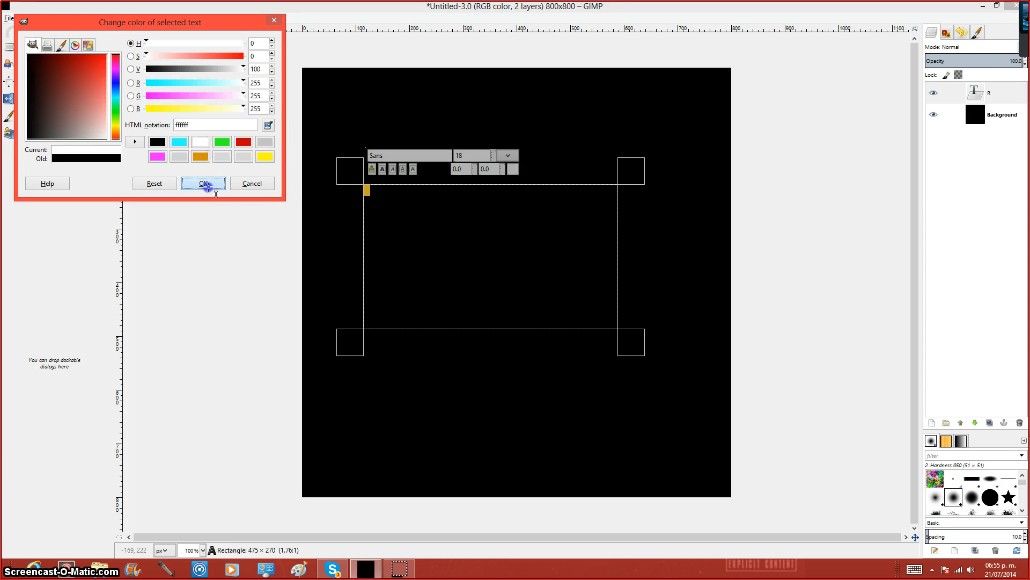
click(203, 184)
Step: Set the font of the letter R to SL Panzerkardinal
key(BackSpace)
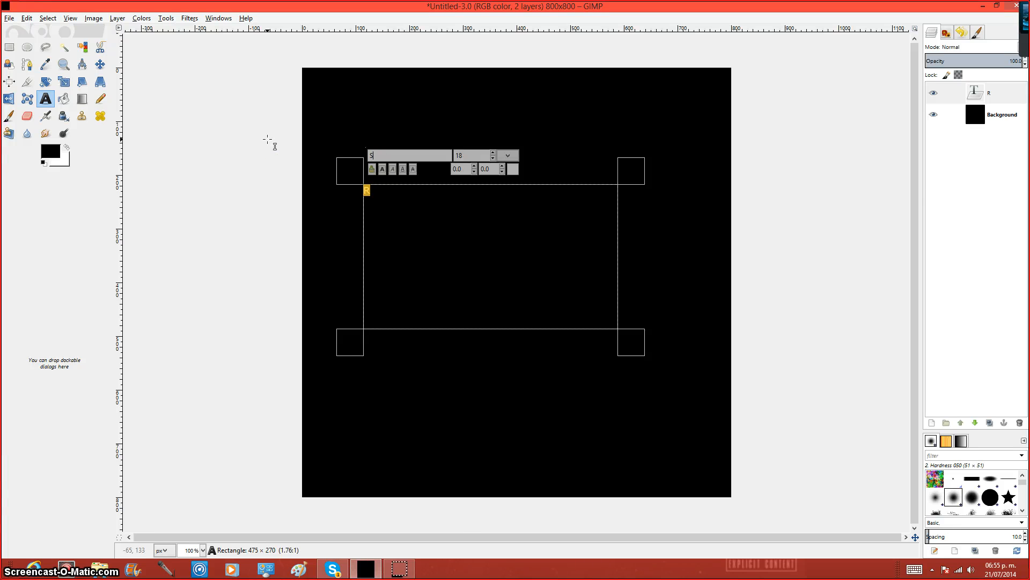
scroll(419, 418, down, 5)
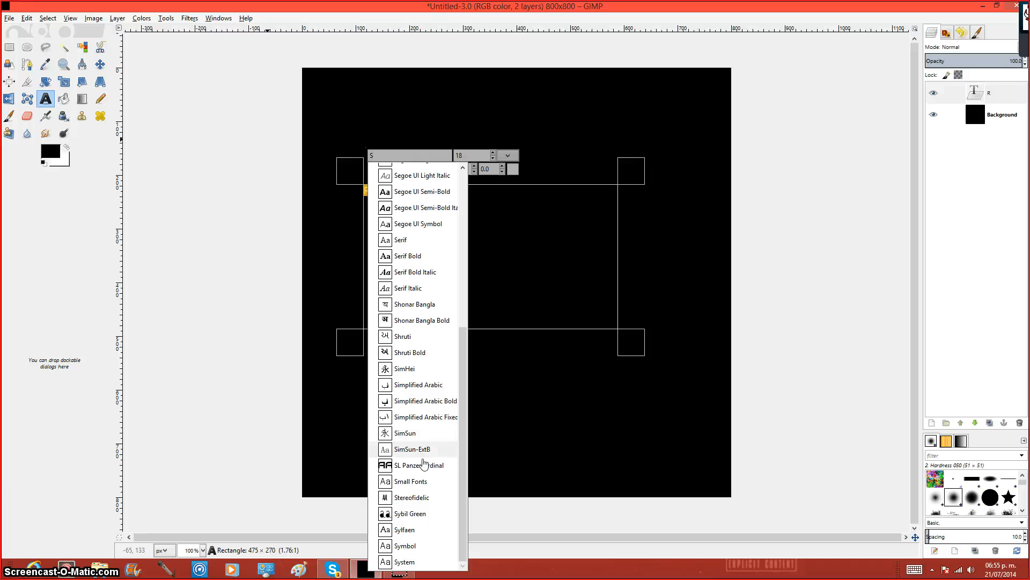
click(423, 463)
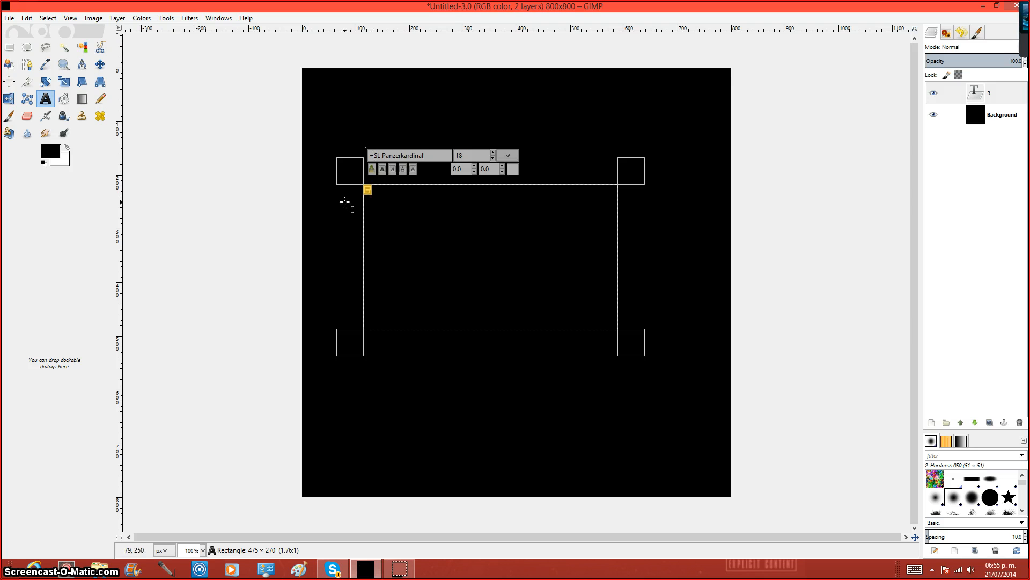
Step: Replace the letter R with S in the text box and color it white (ffffff)
drag(449, 190, 338, 187)
key(BackSpace)
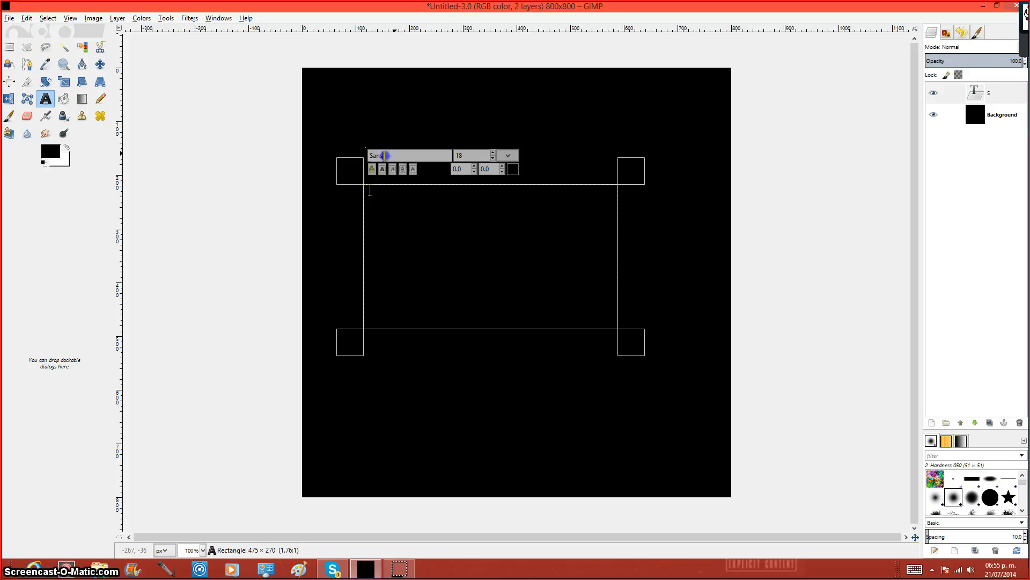
click(366, 198)
click(515, 170)
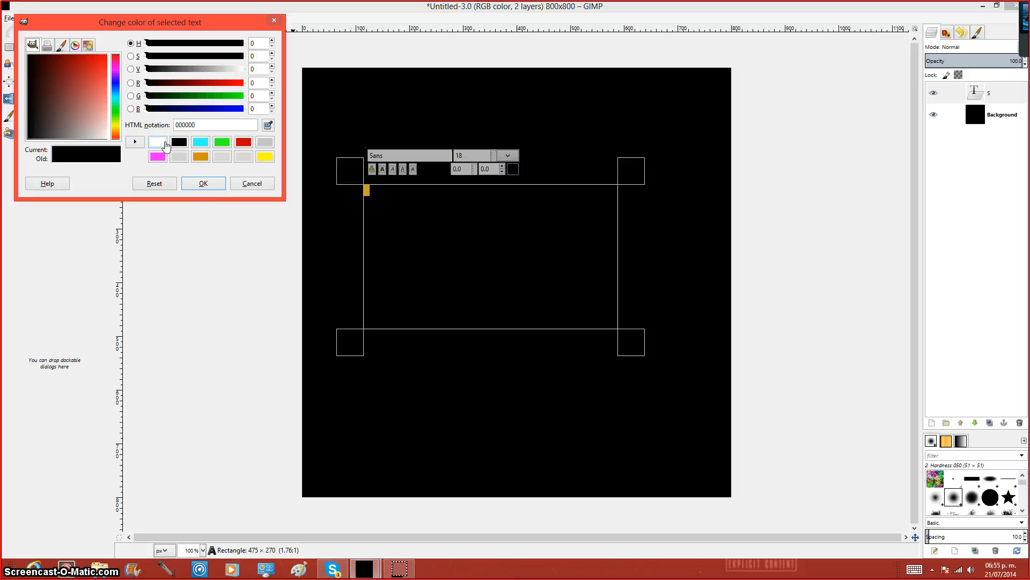
click(158, 142)
click(203, 183)
Step: Set the font of the letter S to SL Panzerkardinal
click(387, 152)
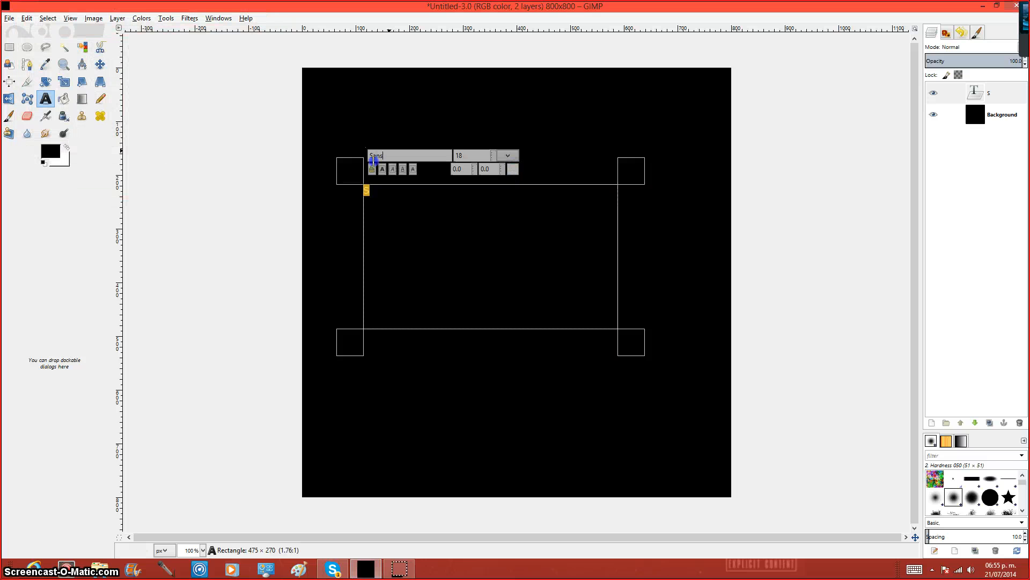
double_click(373, 157)
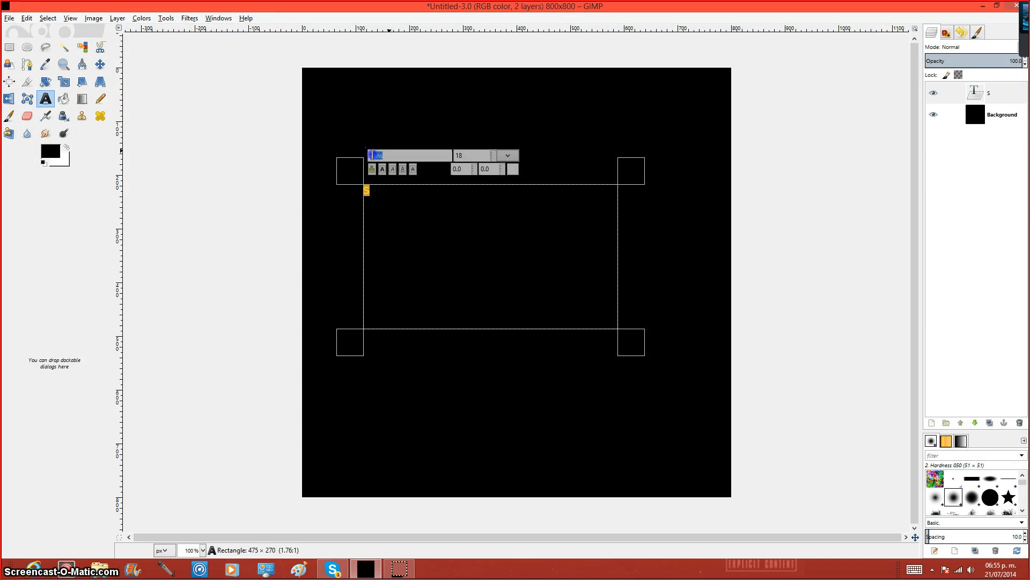
text(S)
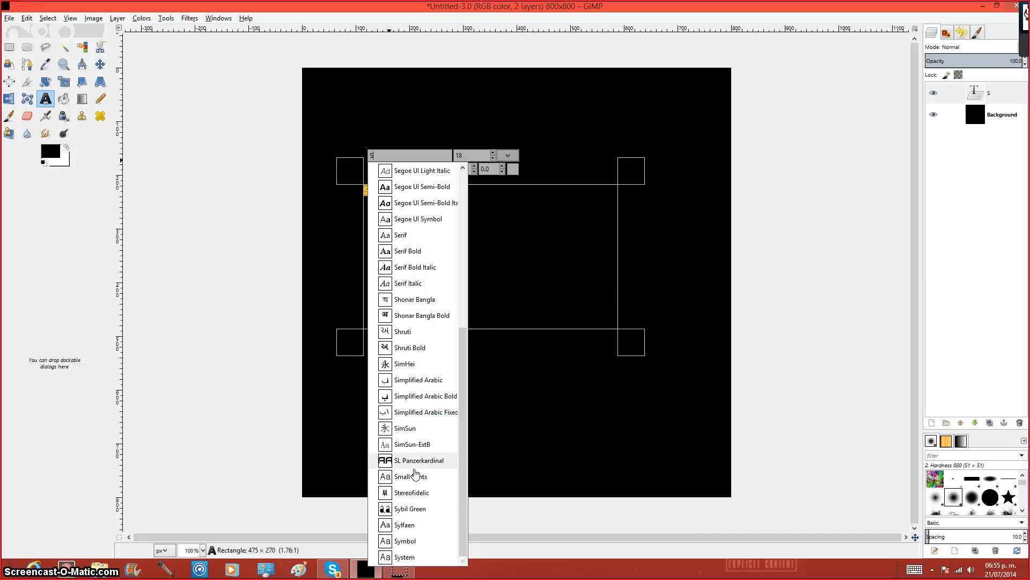
click(423, 462)
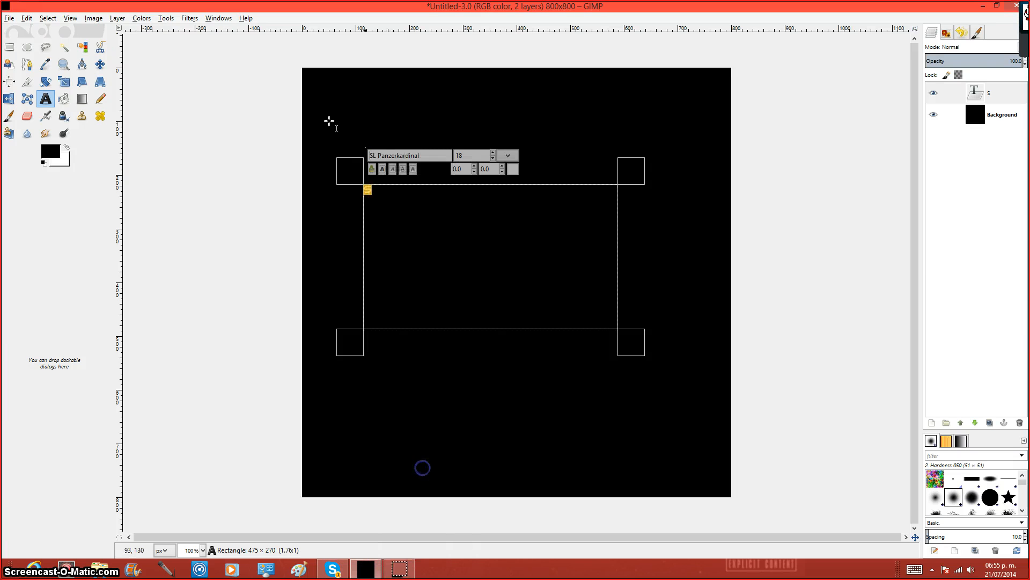
Step: Enlarge the S to font size 275 and resize its text box to about 416 × 331 px
drag(493, 155, 494, 156)
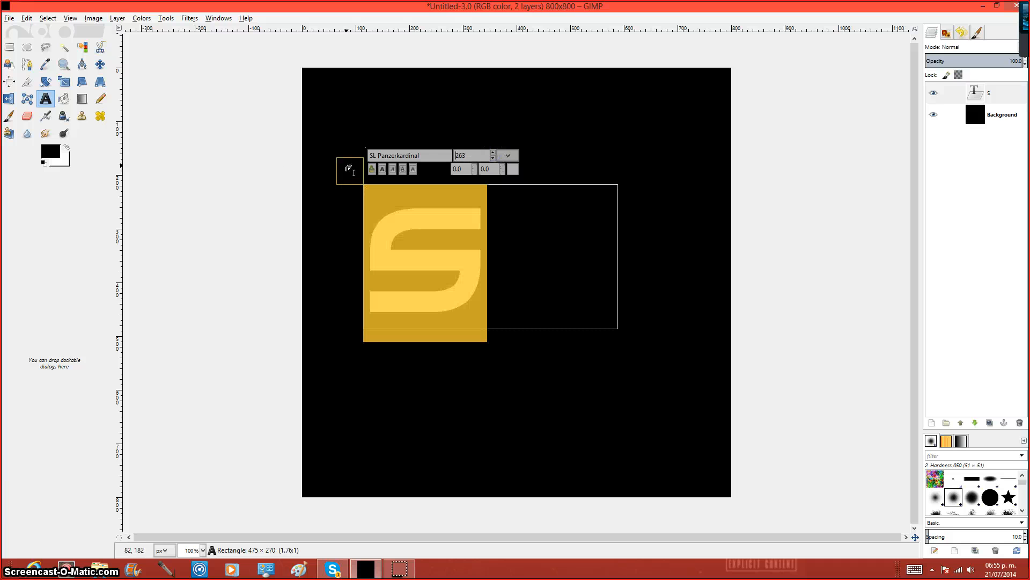
drag(340, 166, 386, 180)
click(538, 168)
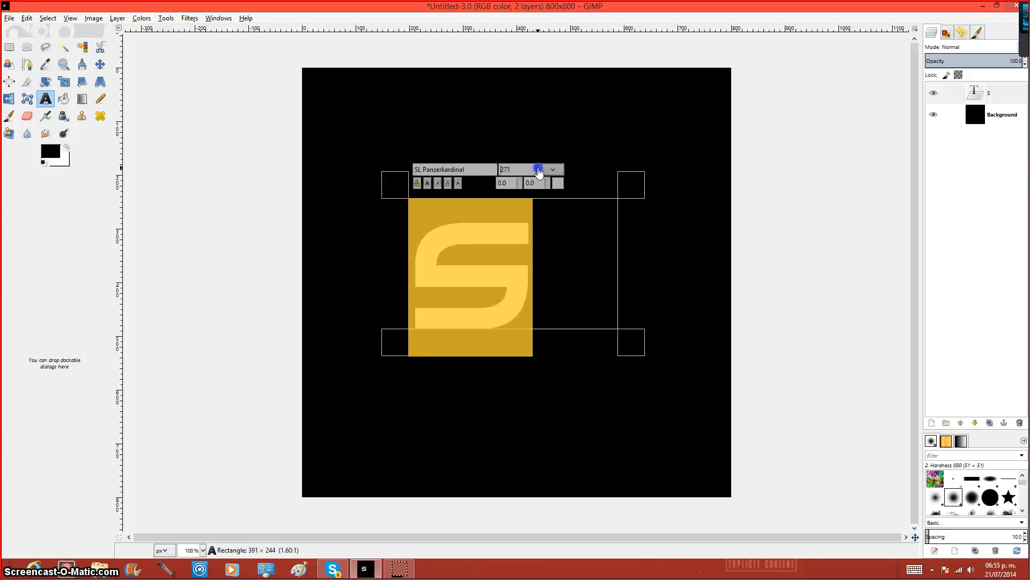
drag(646, 349, 650, 391)
click(554, 305)
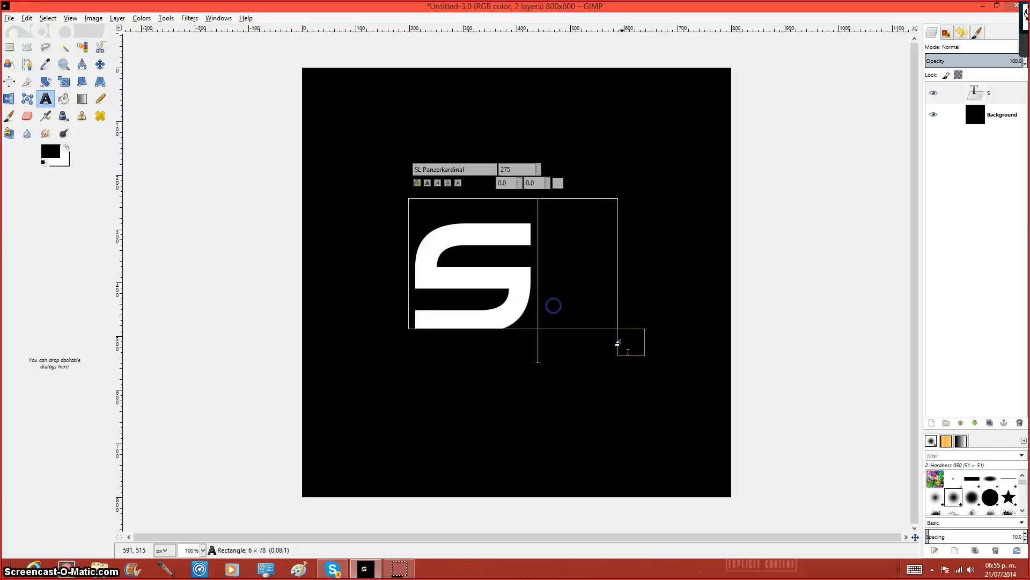
drag(636, 342, 649, 389)
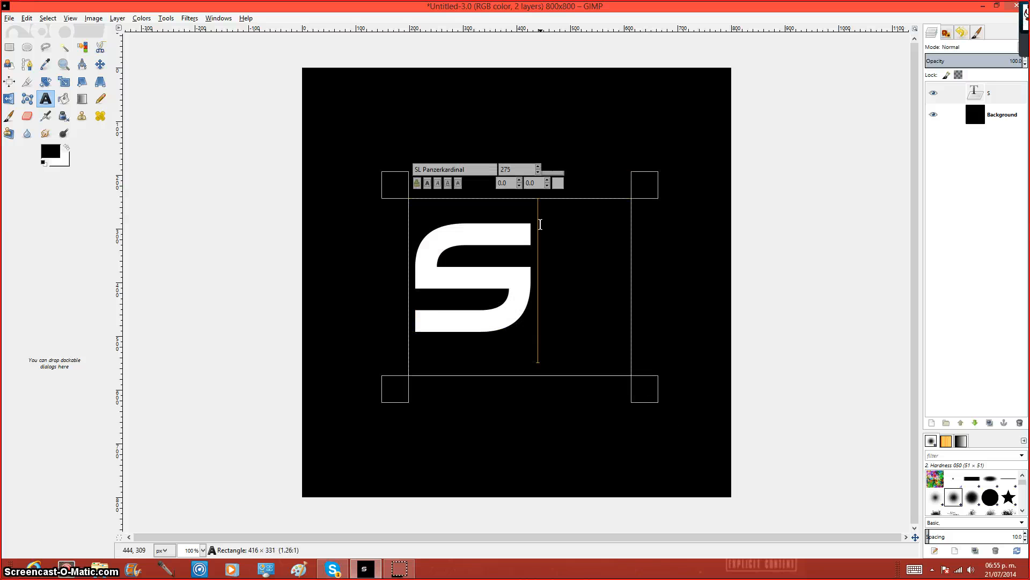
Step: Enlarge the S to font size 424 and expand its text box to about 776 × 786 px, nearly covering the canvas
drag(540, 263, 424, 270)
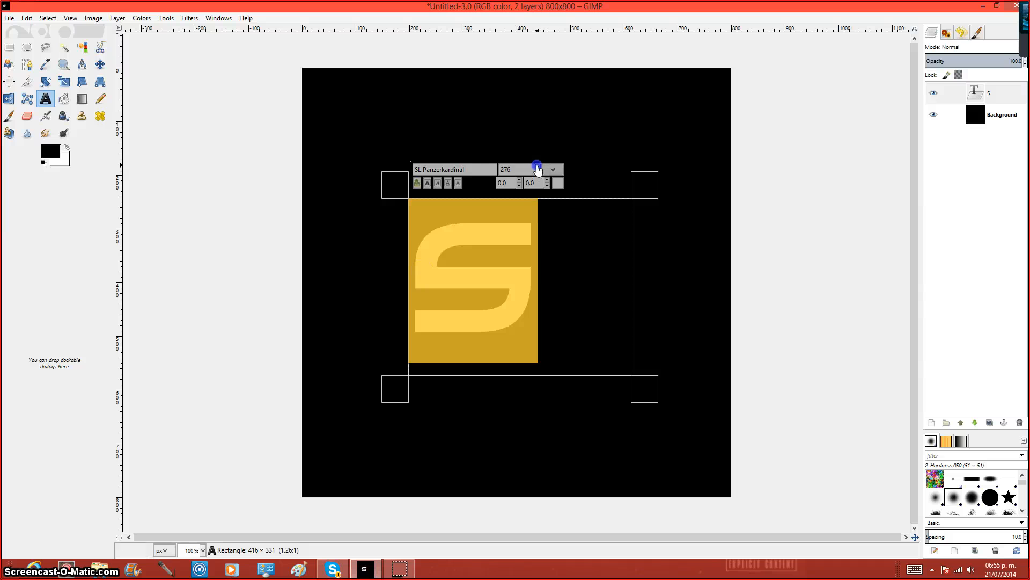
click(538, 167)
drag(393, 188, 336, 120)
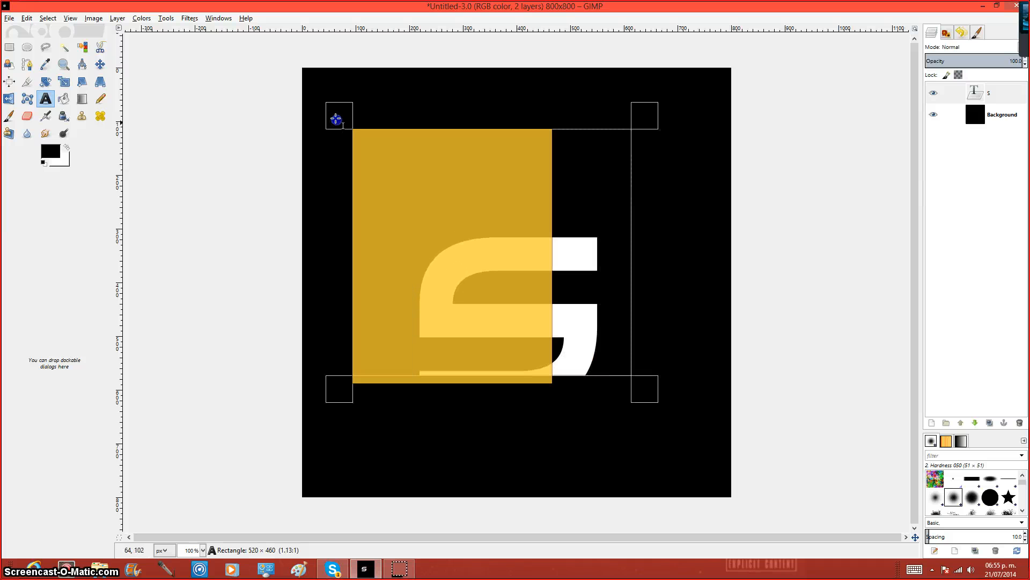
drag(642, 393, 719, 474)
drag(345, 480, 295, 502)
drag(720, 129, 738, 64)
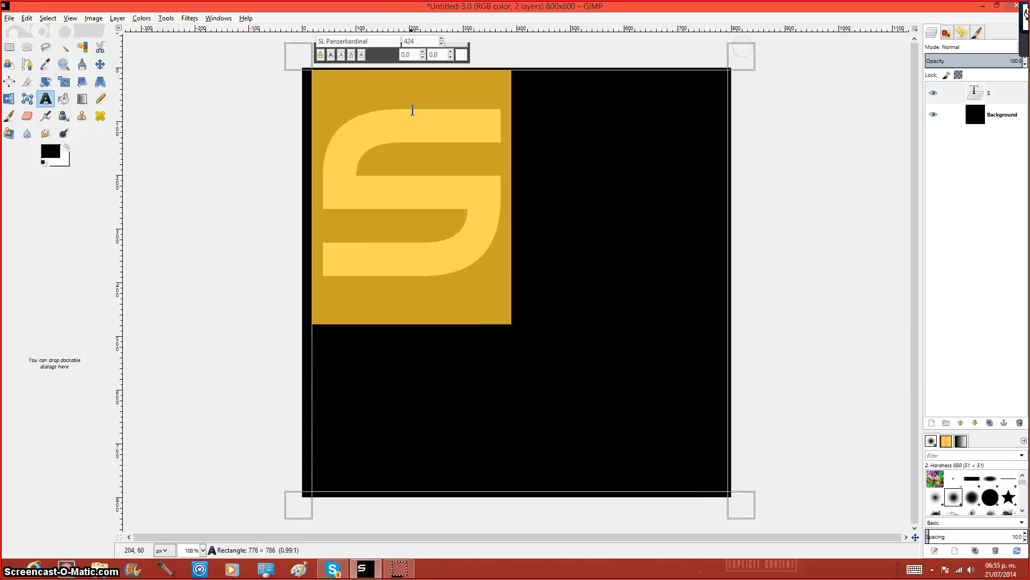
Step: Set the S to font size 454 and shrink its text box from the upper-left corner to bring the letter toward the canvas center
click(441, 38)
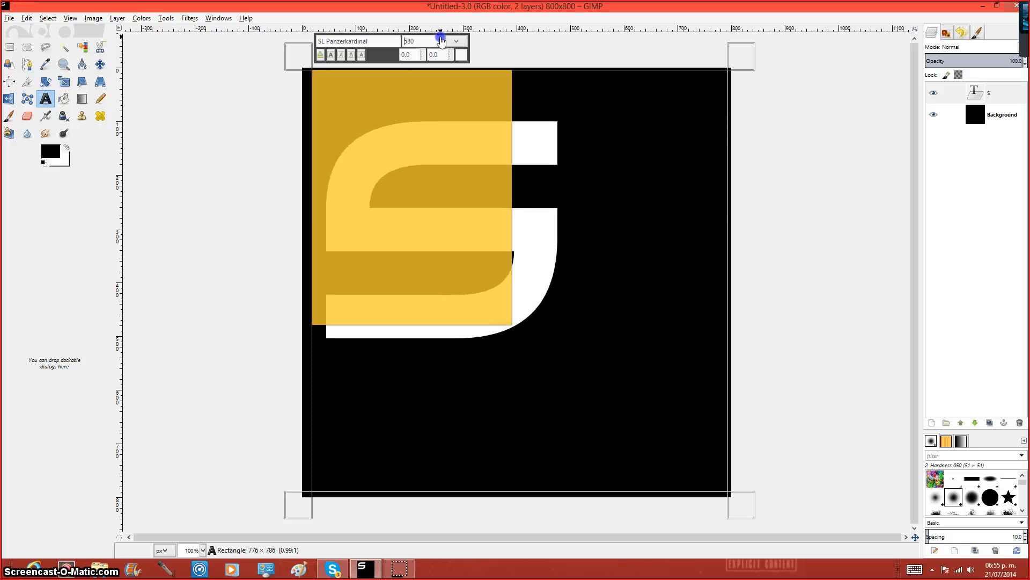
drag(441, 40, 441, 45)
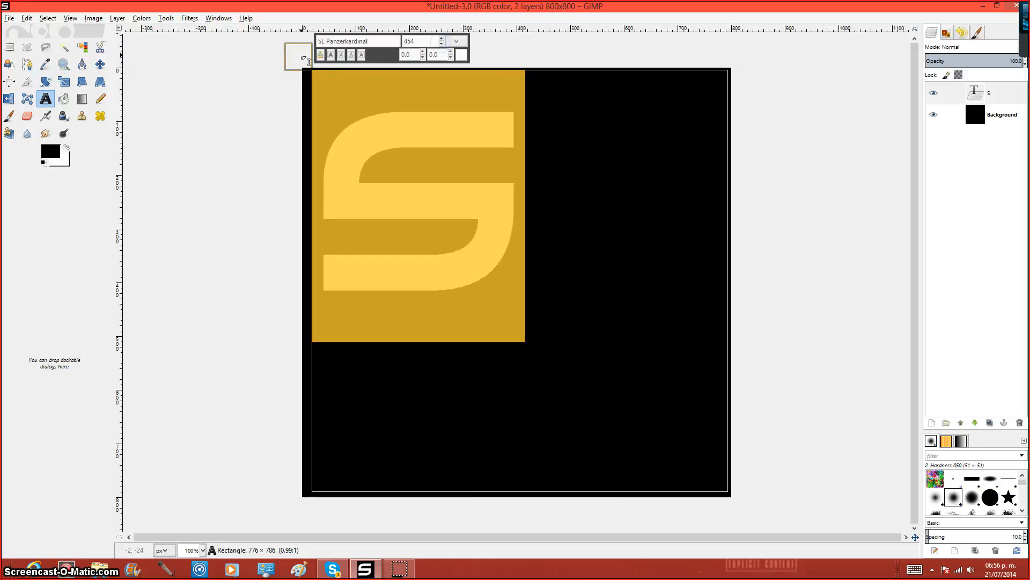
drag(298, 57, 367, 132)
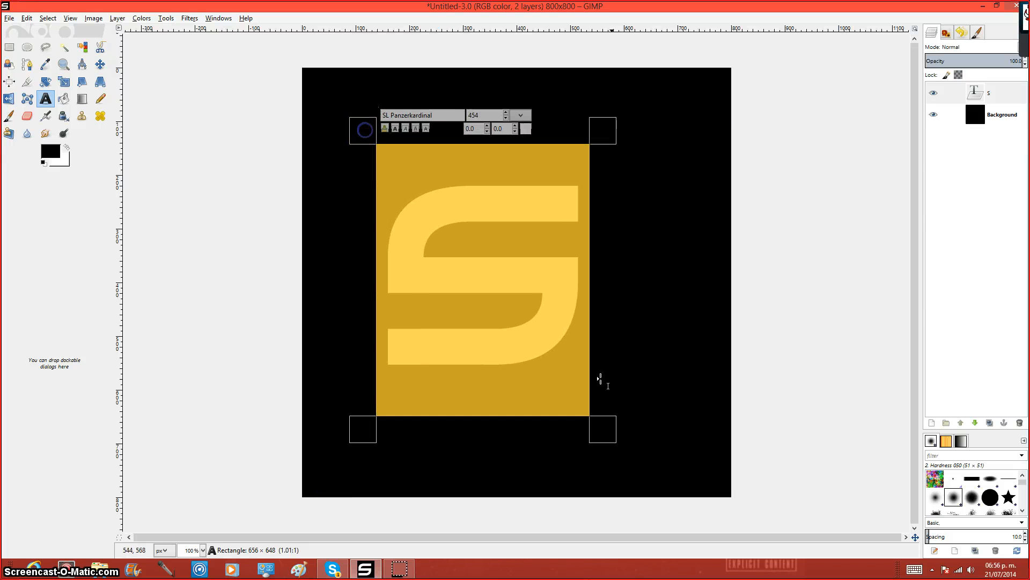
click(82, 81)
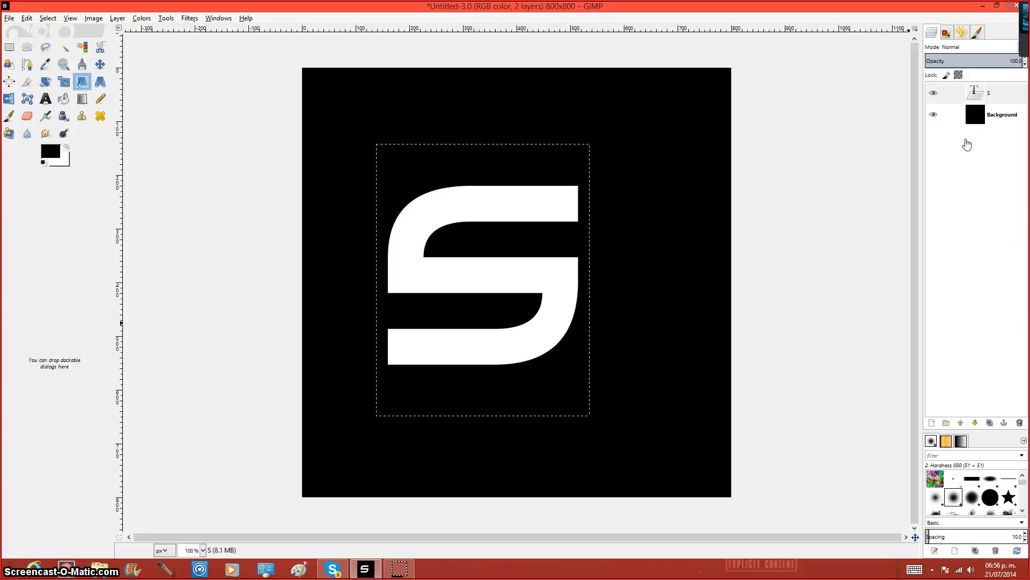
Step: Add a new 800 × 800 px layer with transparent fill above the S text layer
right_click(973, 156)
click(919, 199)
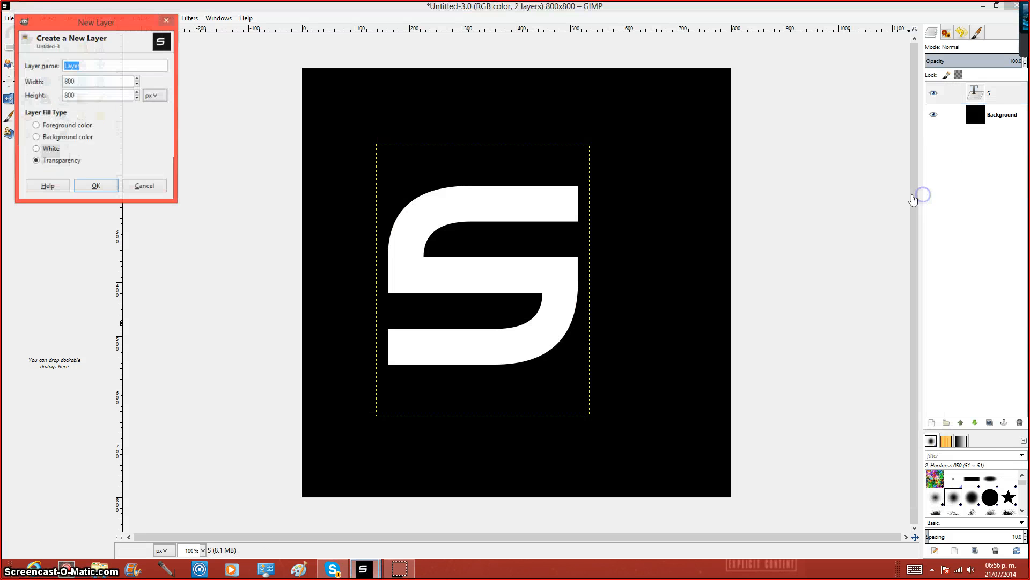
click(96, 187)
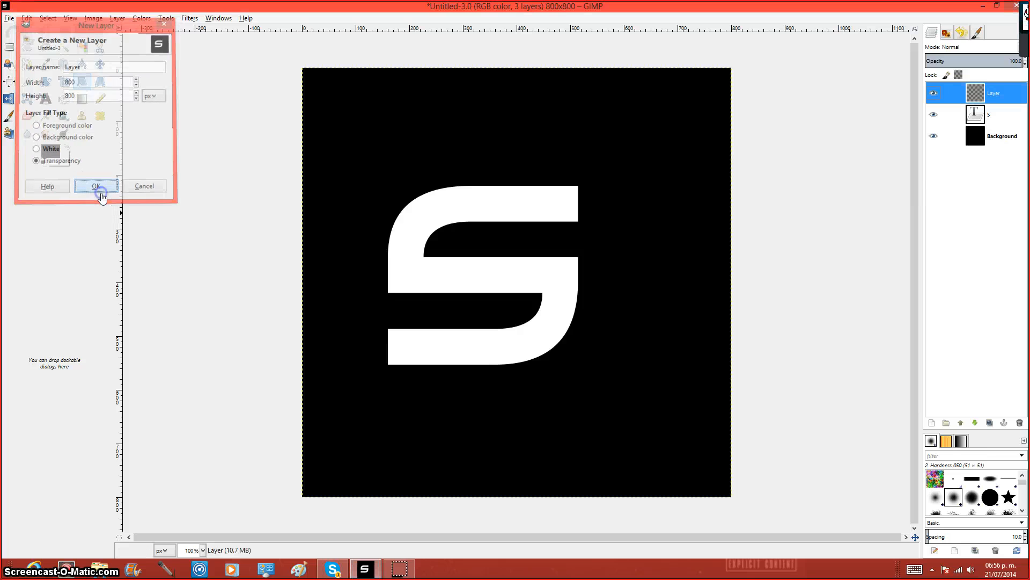
Step: Select the shape of the S with Alpha to Selection on its text layer, and make the new transparent layer active
right_click(993, 119)
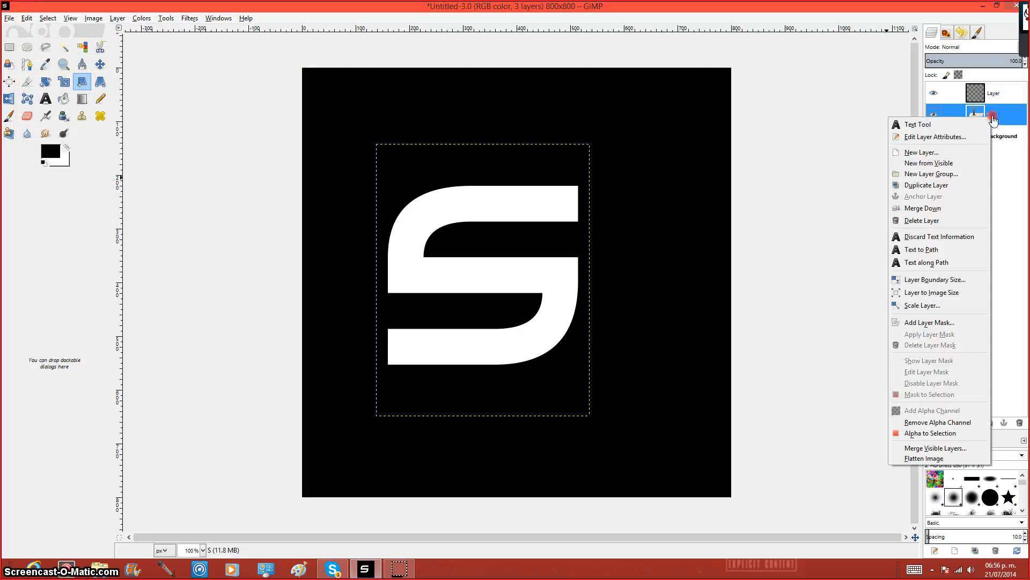
click(956, 432)
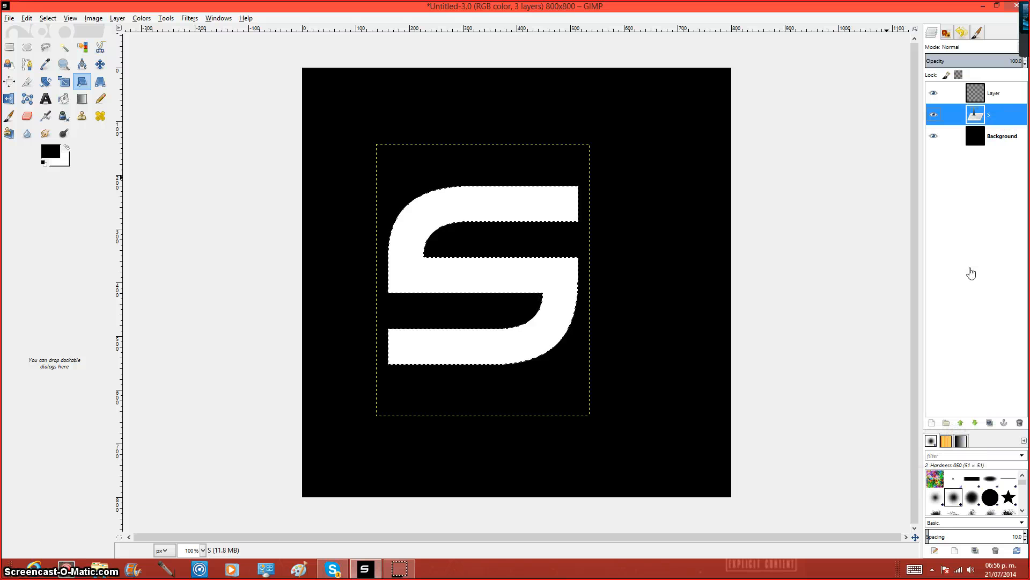
click(997, 96)
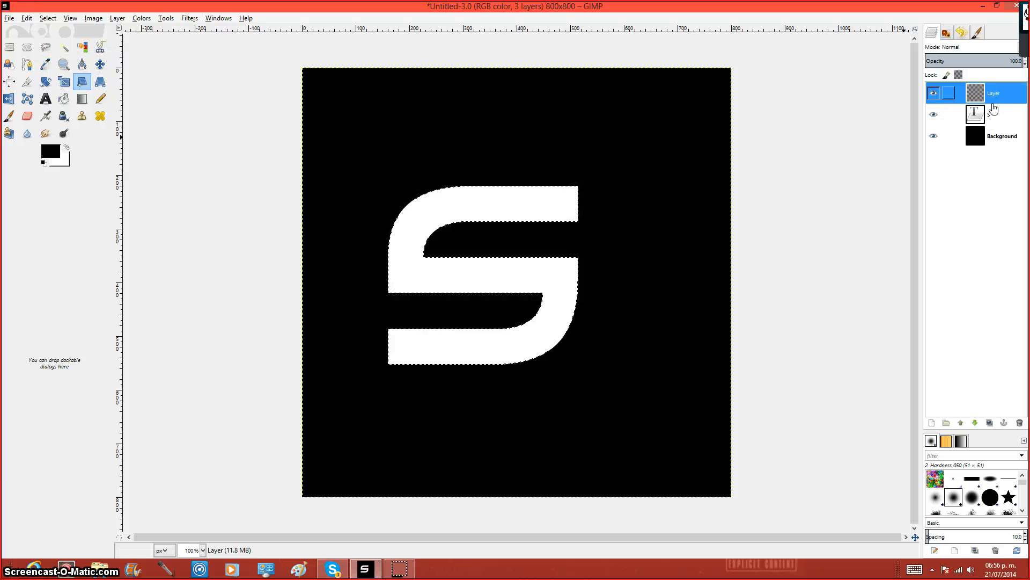
click(999, 114)
right_click(999, 114)
click(999, 113)
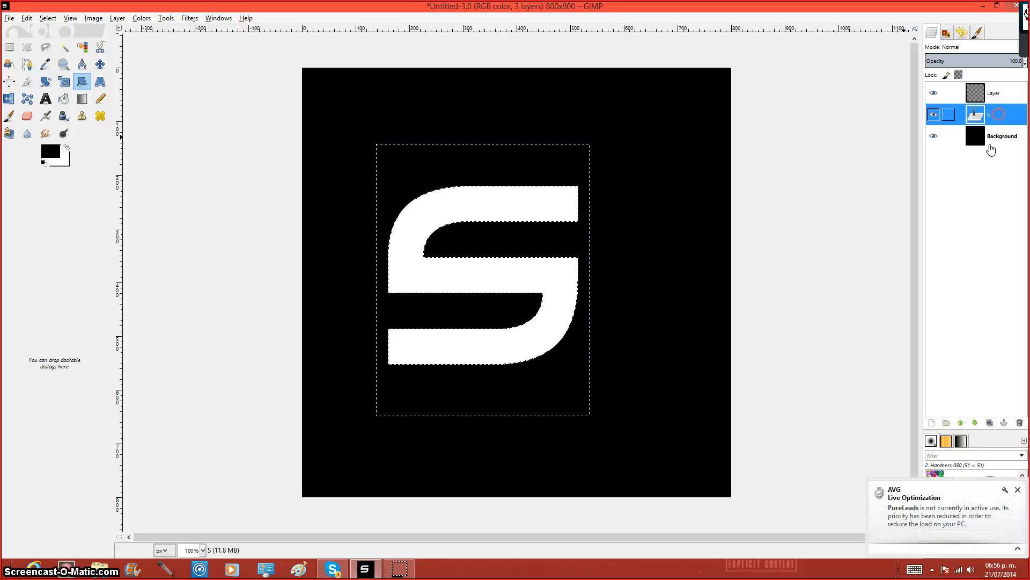
right_click(981, 114)
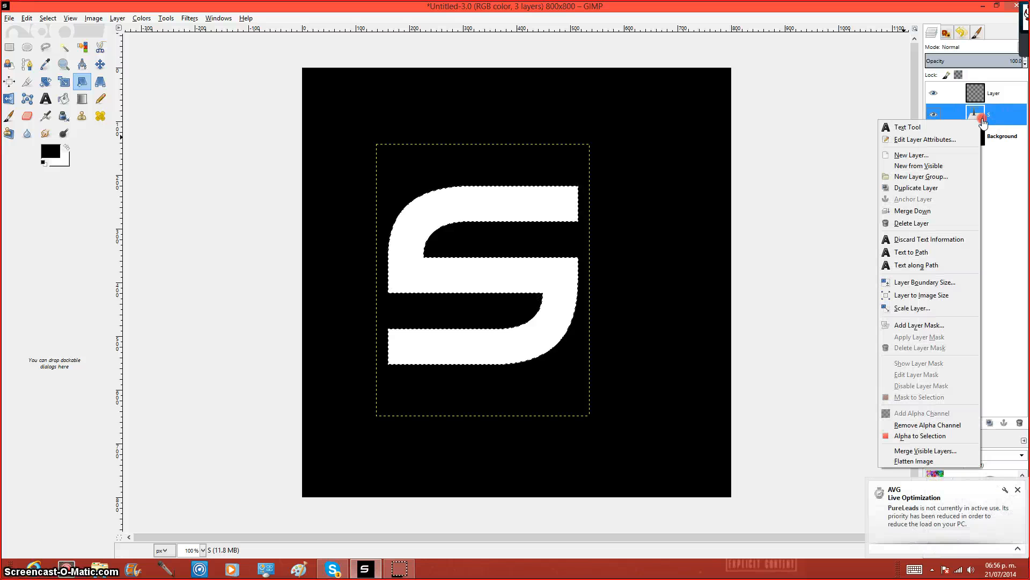
click(924, 439)
click(996, 100)
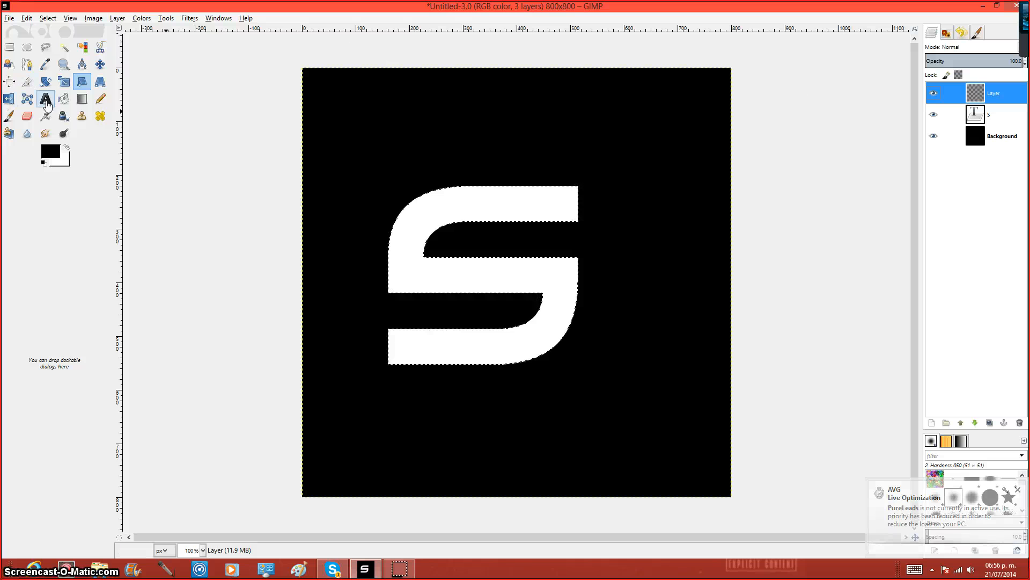
Step: Paint the whole S selection white (ffffff) on the new layer with the Paintbrush
click(9, 116)
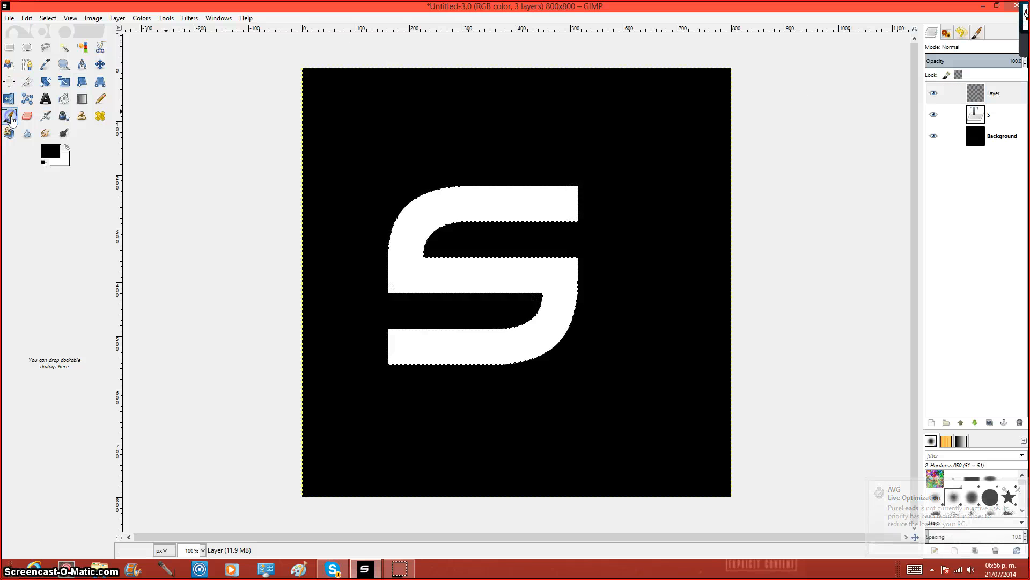
click(49, 153)
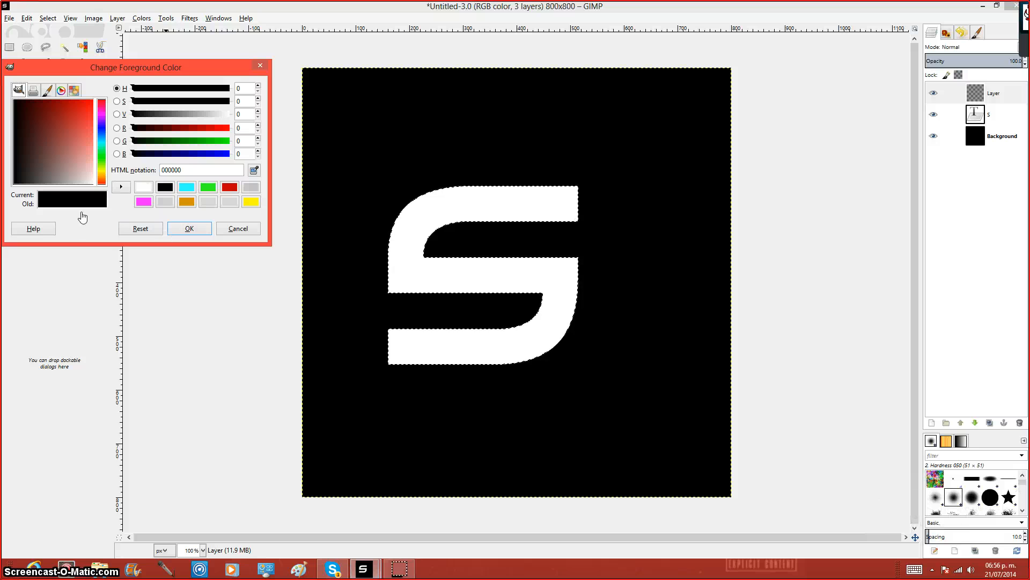
click(143, 188)
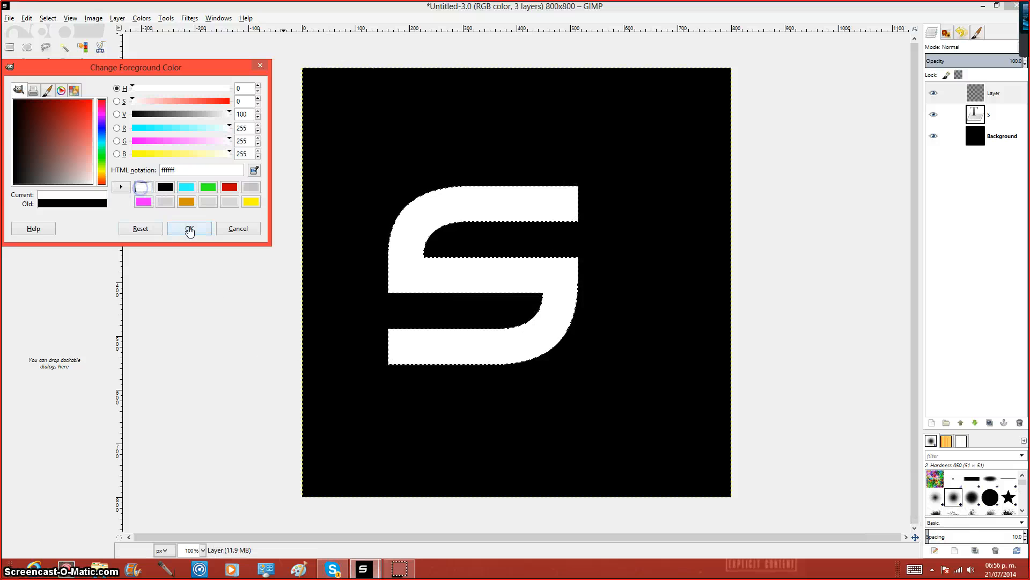
click(190, 228)
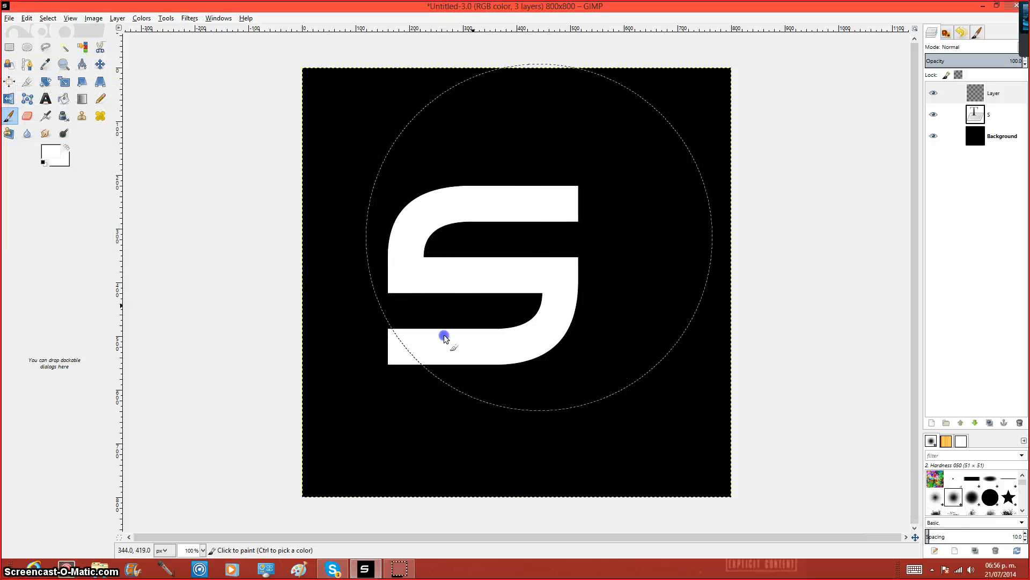
mouse_move(444, 335)
mouse_down()
mouse_move(597, 154)
mouse_move(601, 247)
mouse_move(737, 209)
mouse_up()
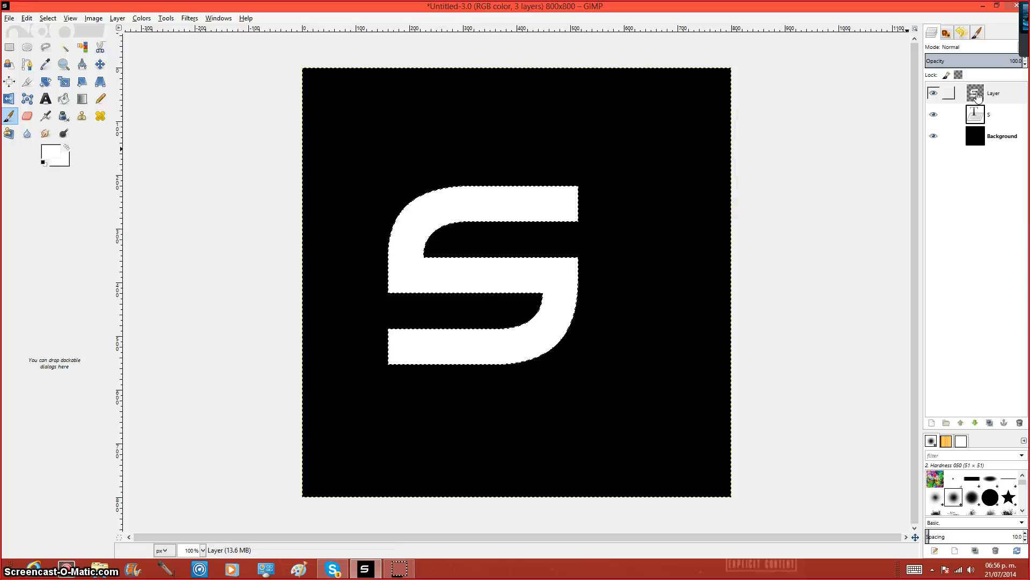
key(shift+ctrl+a)
mouse_move(558, 247)
mouse_down()
mouse_move(428, 346)
mouse_move(456, 301)
mouse_up()
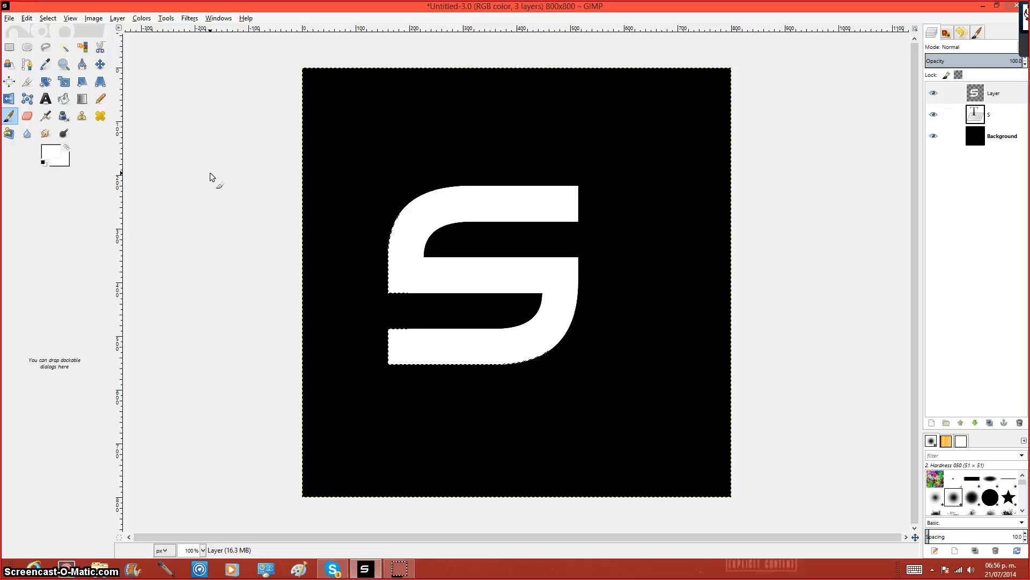
Step: Shrink the S selection twice so that it sits slightly inside the white letter's edge
click(48, 17)
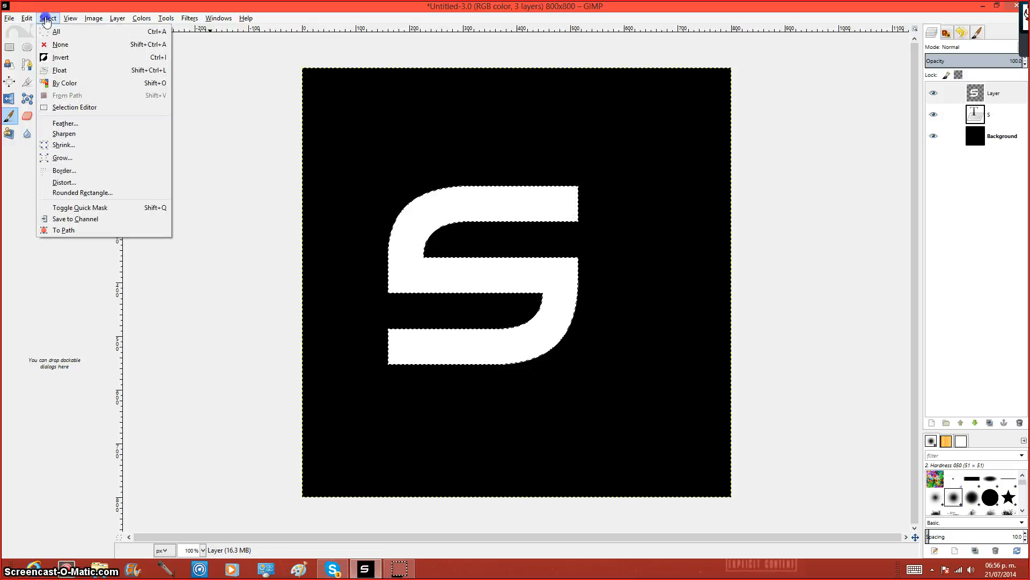
click(61, 142)
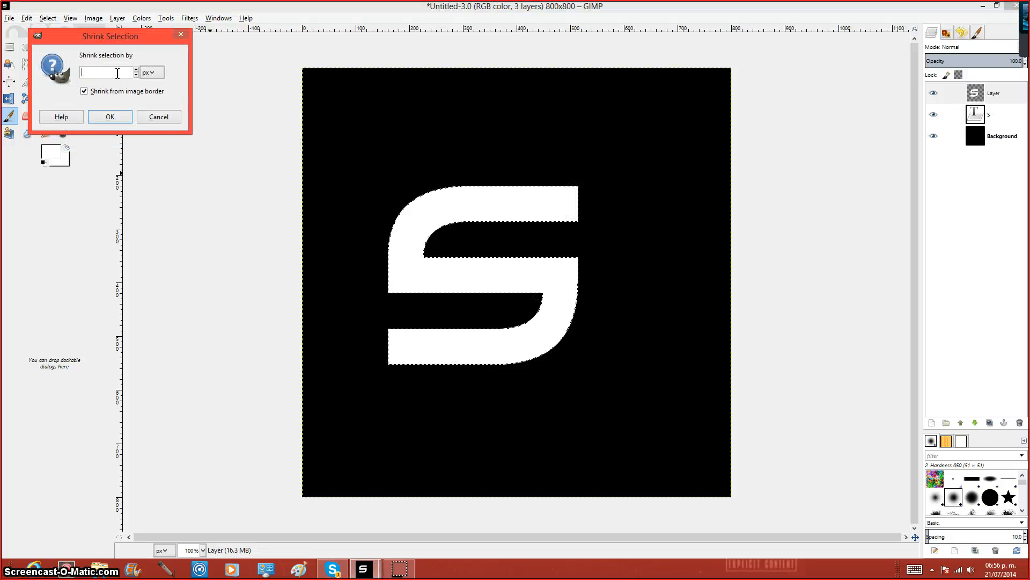
key(Return)
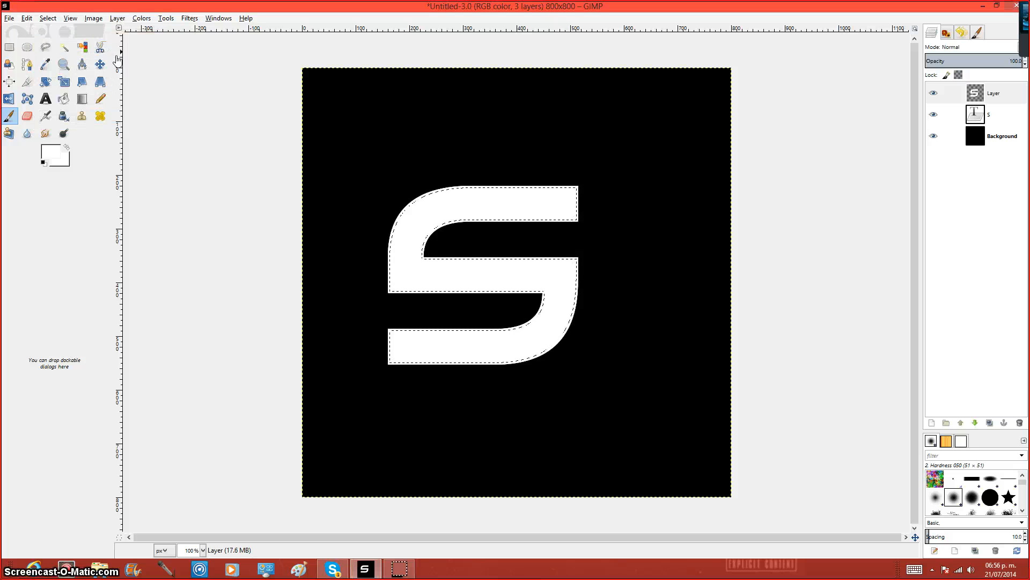
click(48, 17)
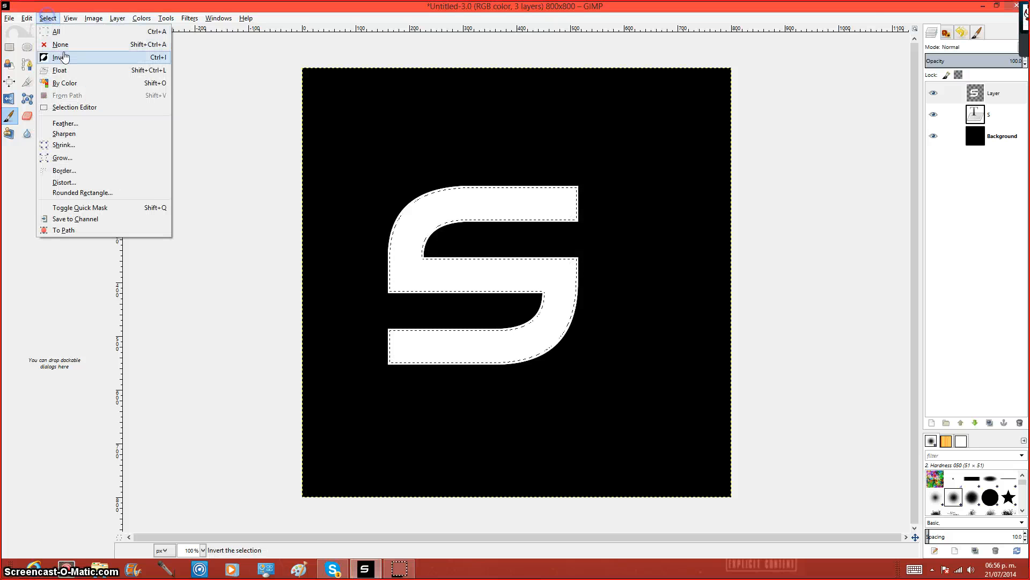
click(97, 146)
click(124, 131)
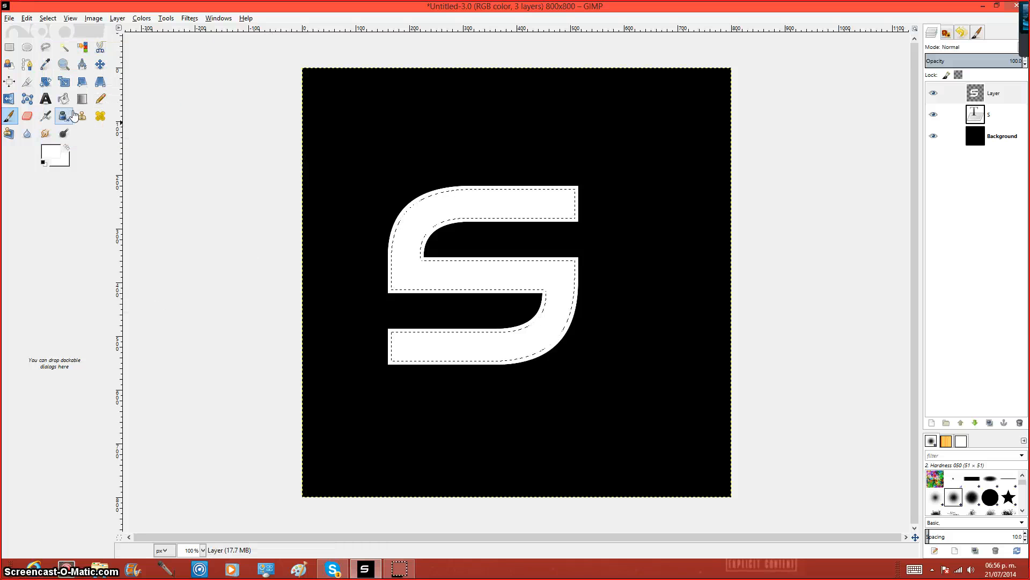
Step: Set the foreground color to red (c50000) and paint the shrunken selection inside the white S with the Paintbrush
click(48, 156)
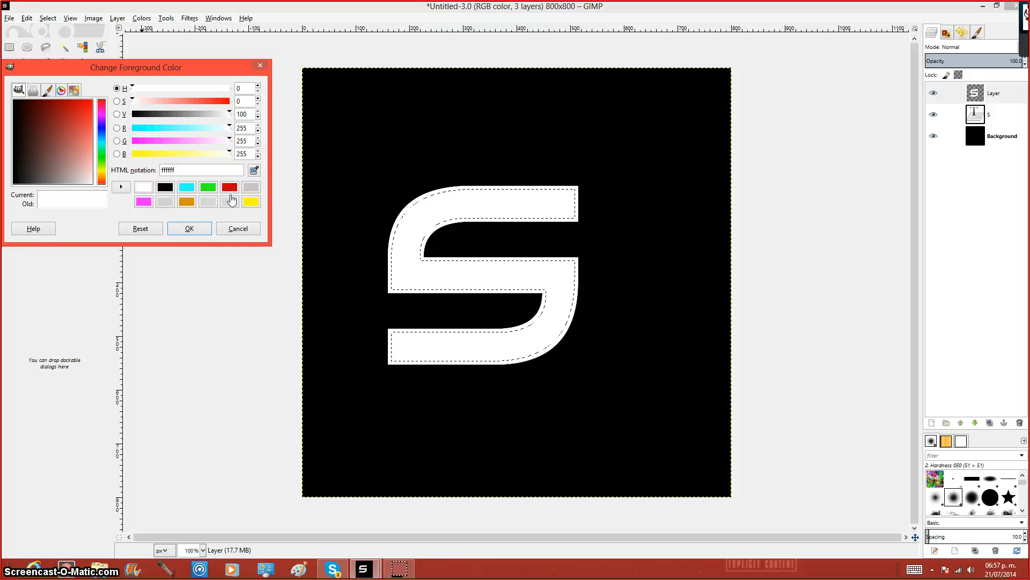
click(230, 186)
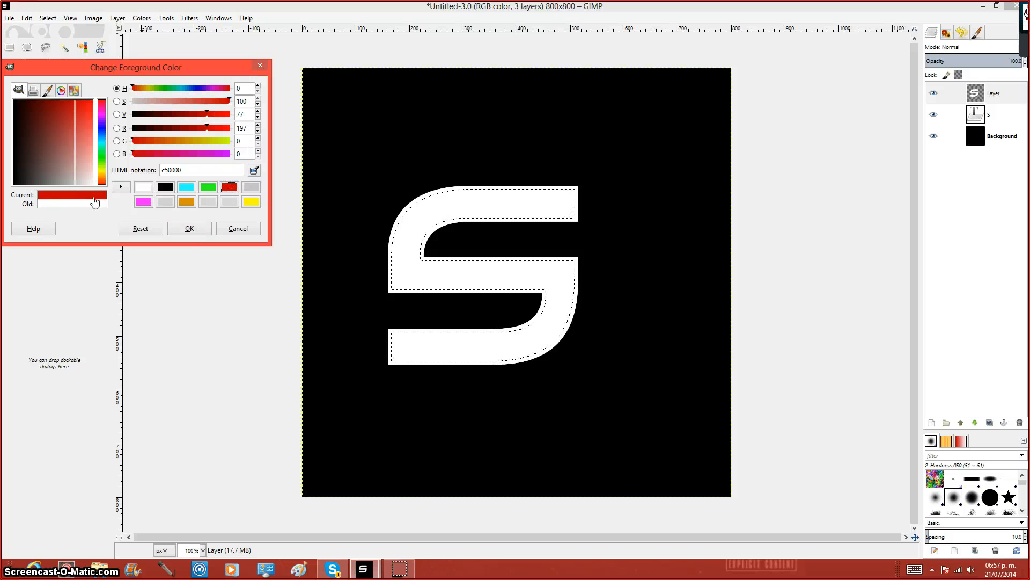
click(190, 234)
mouse_move(419, 272)
mouse_down()
mouse_move(426, 288)
mouse_move(519, 341)
mouse_move(412, 255)
mouse_move(462, 258)
mouse_up()
drag(366, 260, 480, 299)
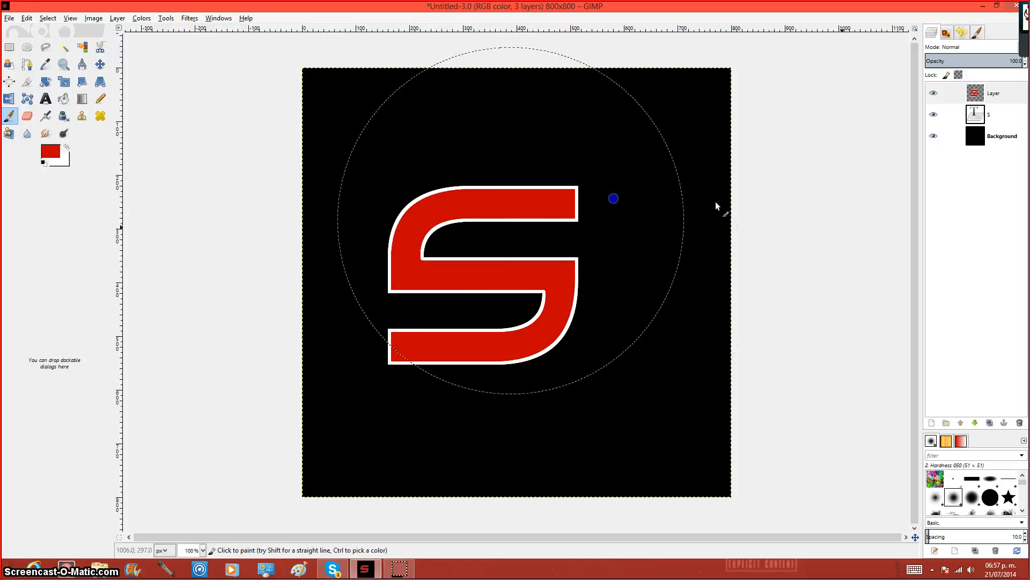
right_click(994, 167)
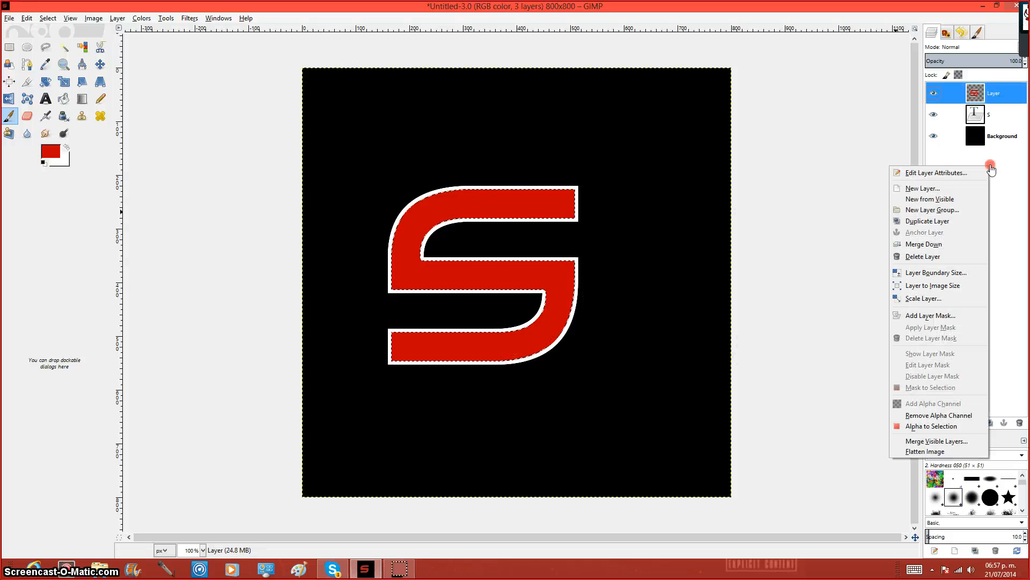
click(969, 189)
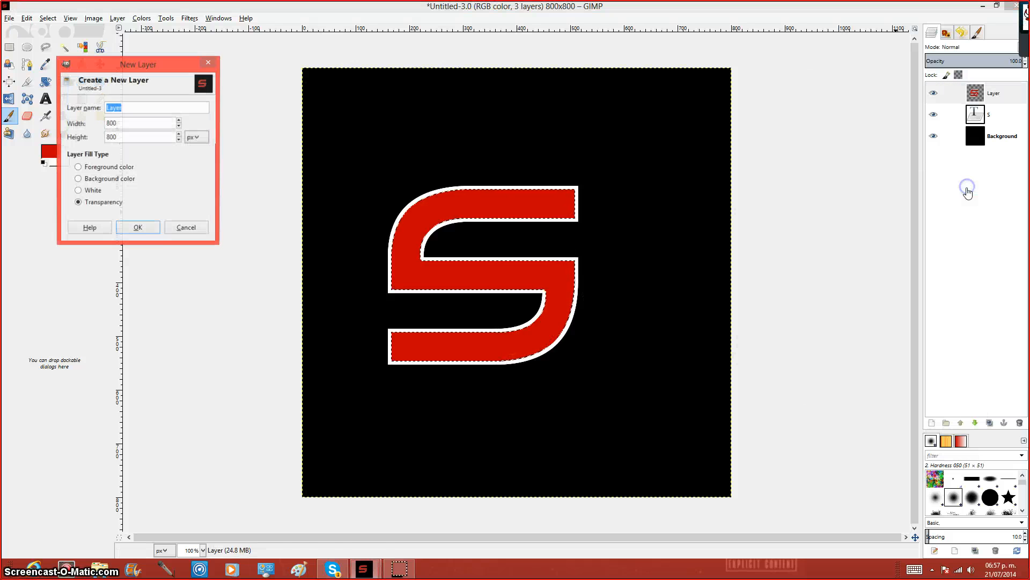
click(187, 228)
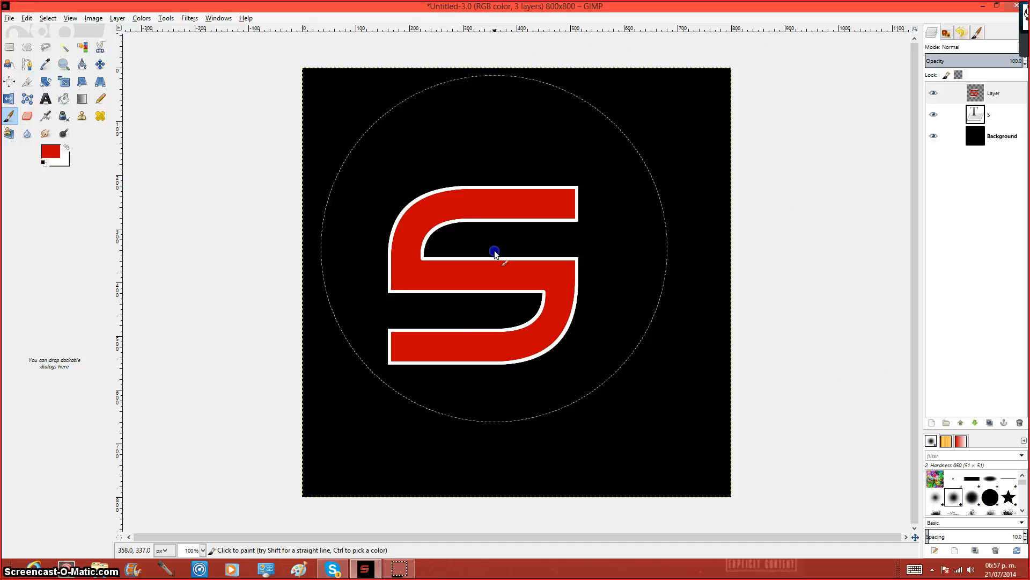
Step: Make the painted layer active and shrink the selection inside the red S by 6 px
click(985, 97)
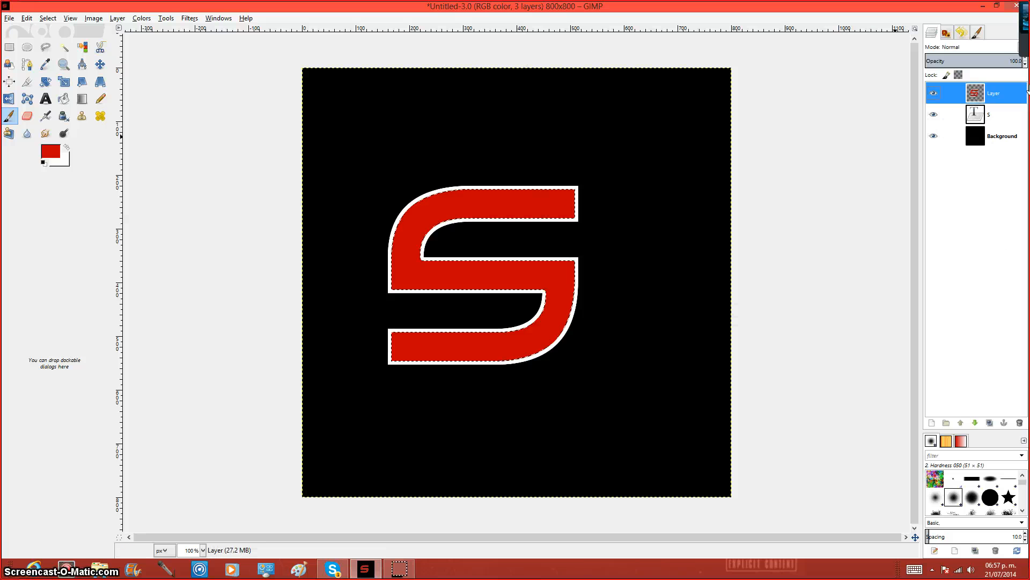
click(47, 17)
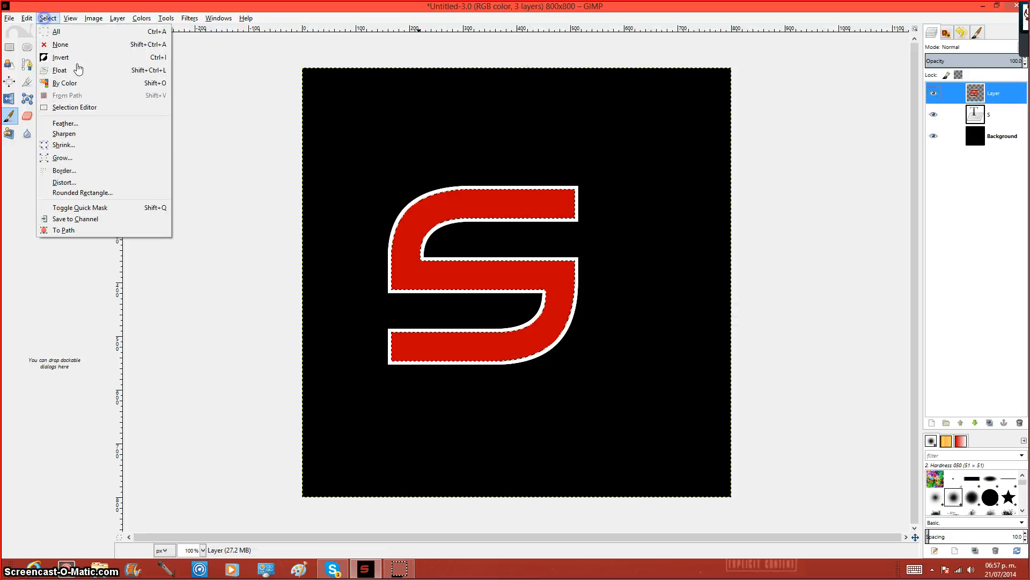
click(96, 154)
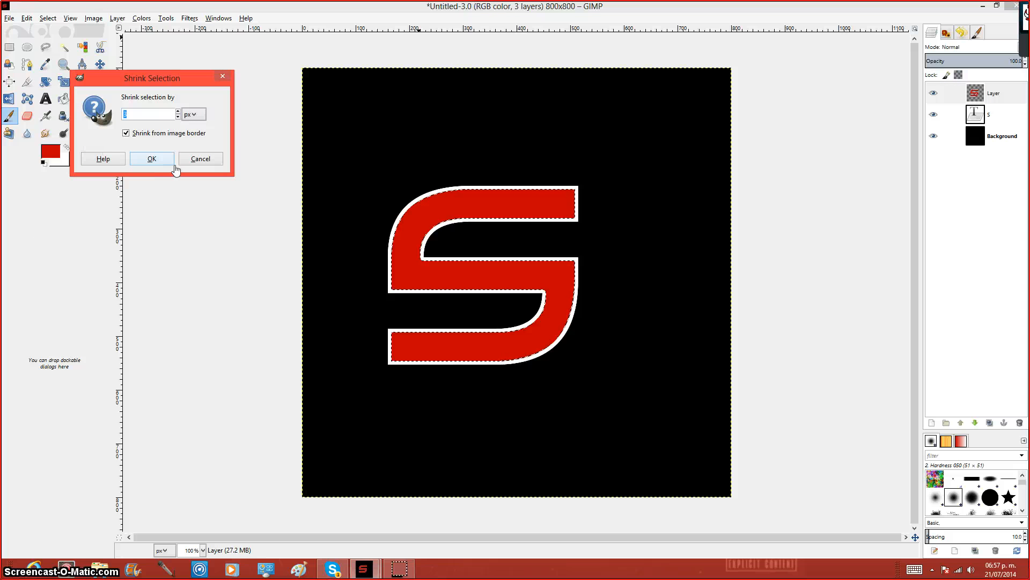
text(1)
key(BackSpace)
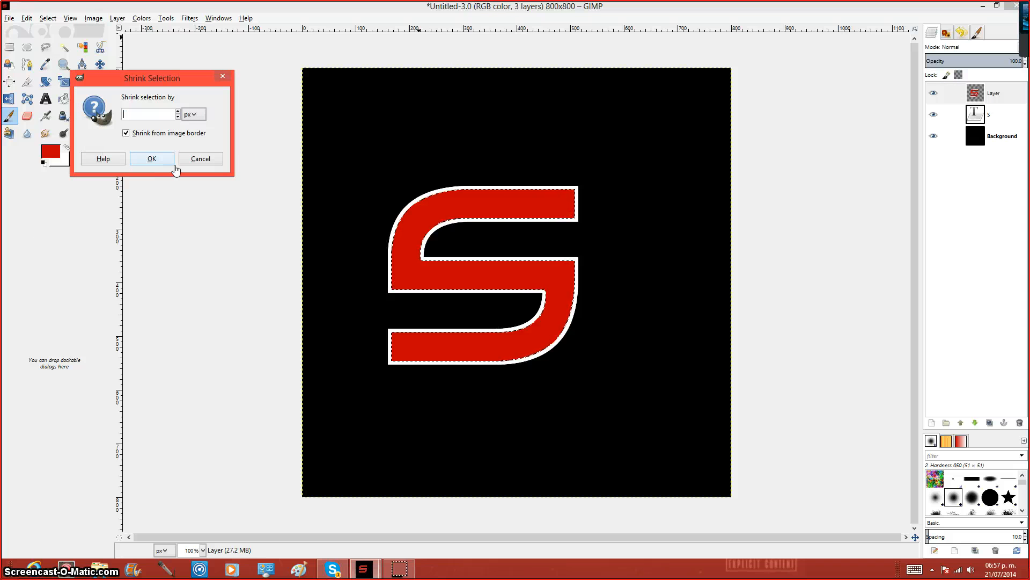
text(6)
key(Return)
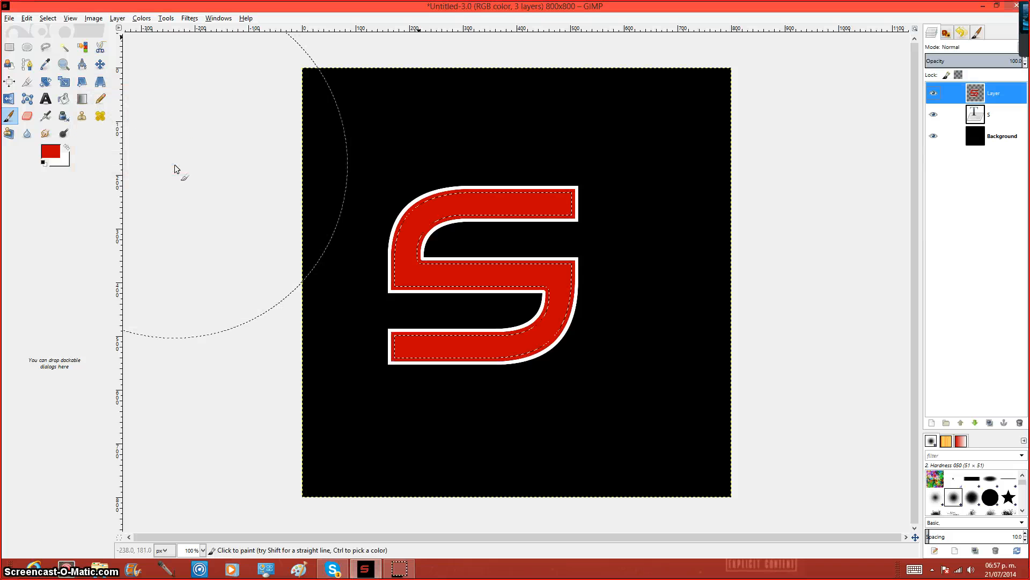
Step: Shrink the selection once more to leave a wider red border around it
click(47, 18)
click(85, 144)
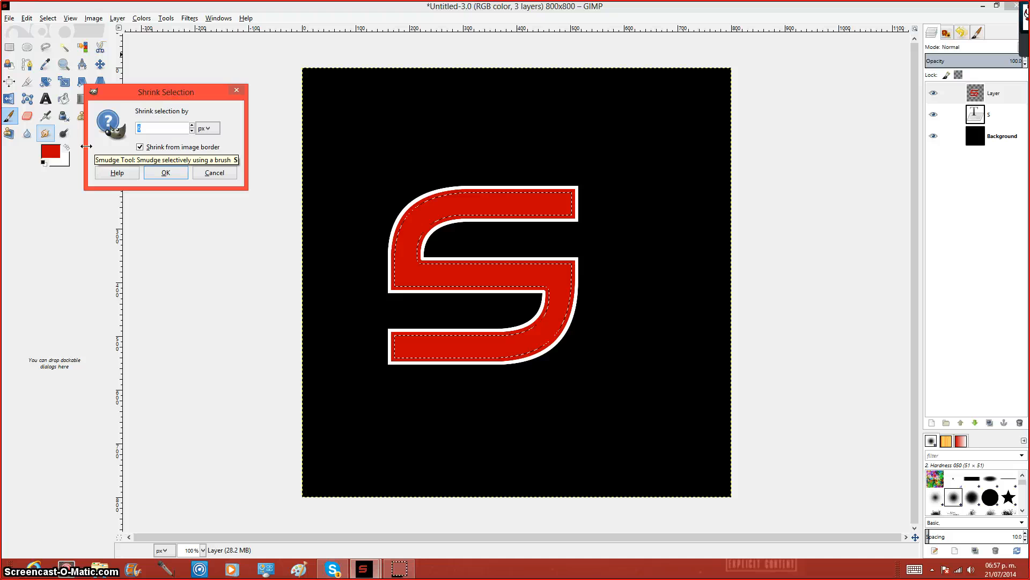
key(BackSpace)
key(Return)
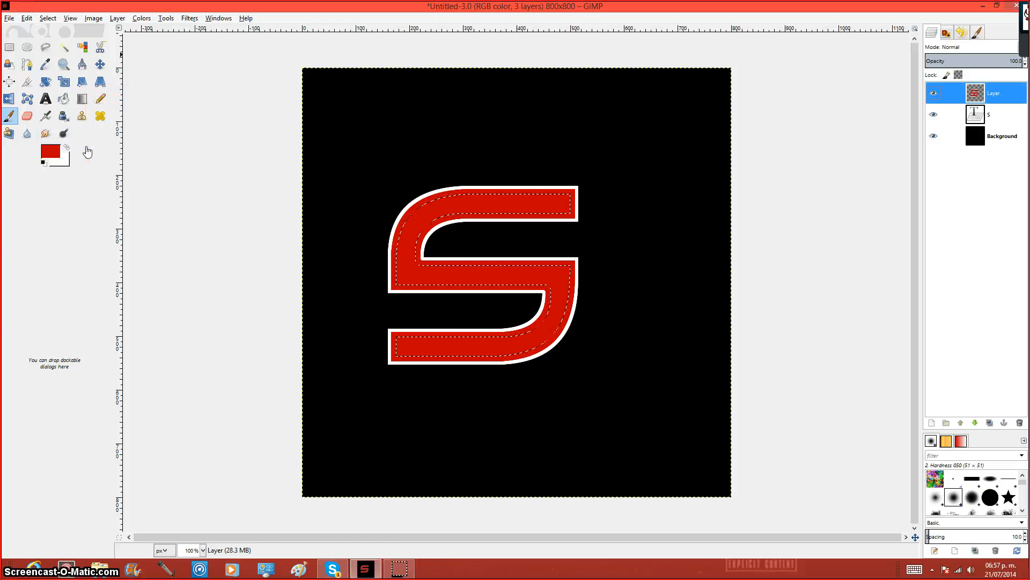
Step: Set the foreground color to black and paint the inner selection of the S with the Paintbrush
click(50, 155)
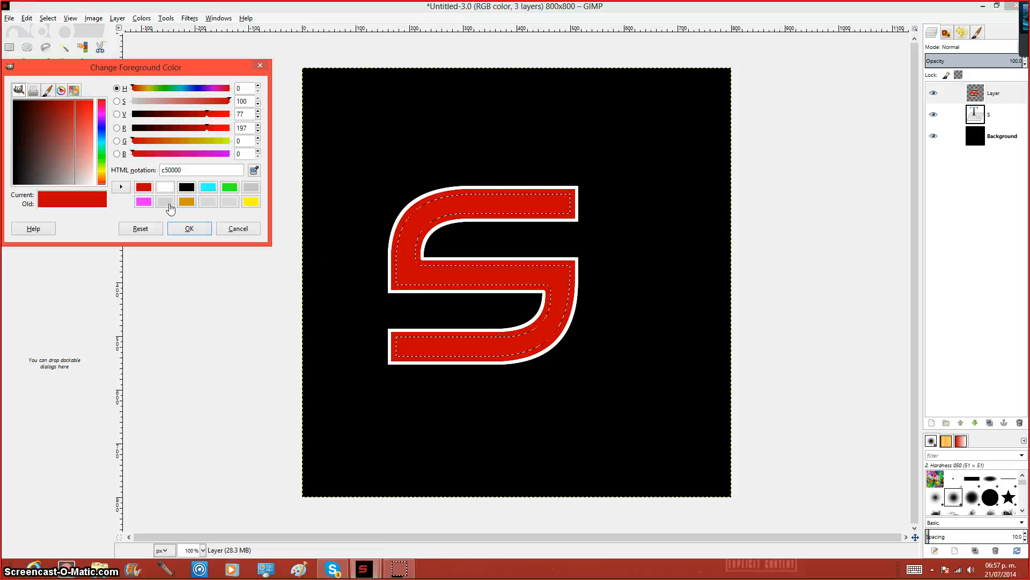
click(187, 186)
click(188, 230)
mouse_move(460, 241)
mouse_down()
mouse_move(428, 255)
mouse_move(493, 206)
mouse_move(598, 172)
mouse_up()
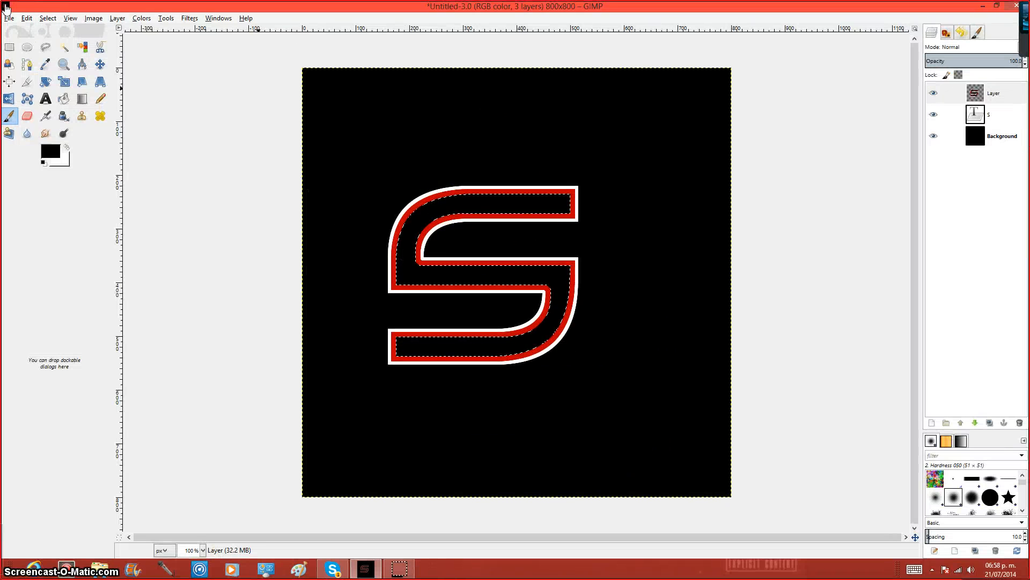
Step: Undo the black painting, the last two selection shrinks and the red painting to return to the plain white S
click(10, 18)
click(28, 19)
click(30, 21)
click(33, 31)
click(30, 20)
click(33, 31)
click(30, 20)
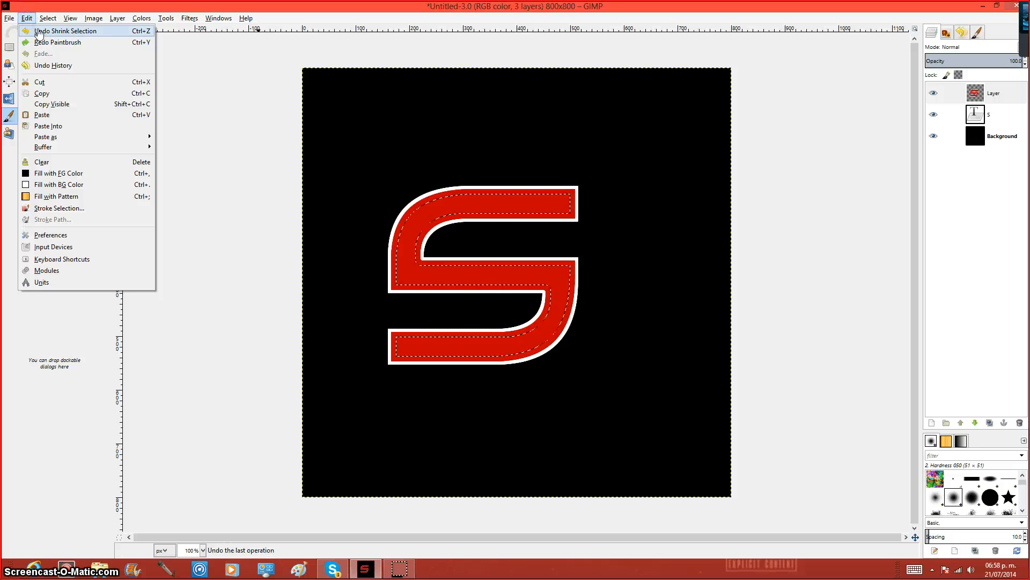
click(39, 31)
click(27, 19)
click(27, 22)
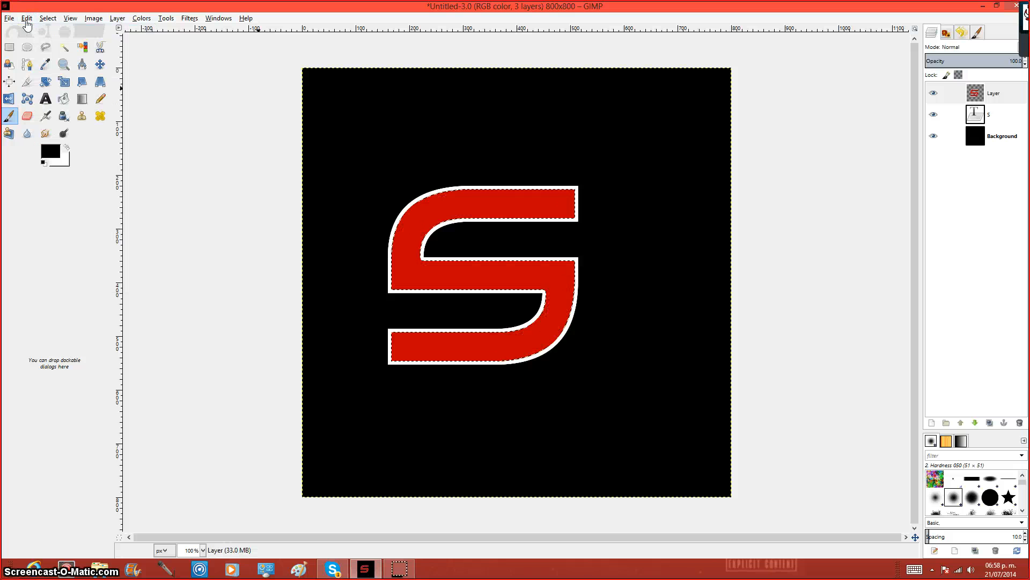
click(27, 21)
click(35, 30)
click(30, 20)
click(35, 29)
click(31, 20)
click(36, 28)
click(30, 20)
click(38, 23)
click(31, 21)
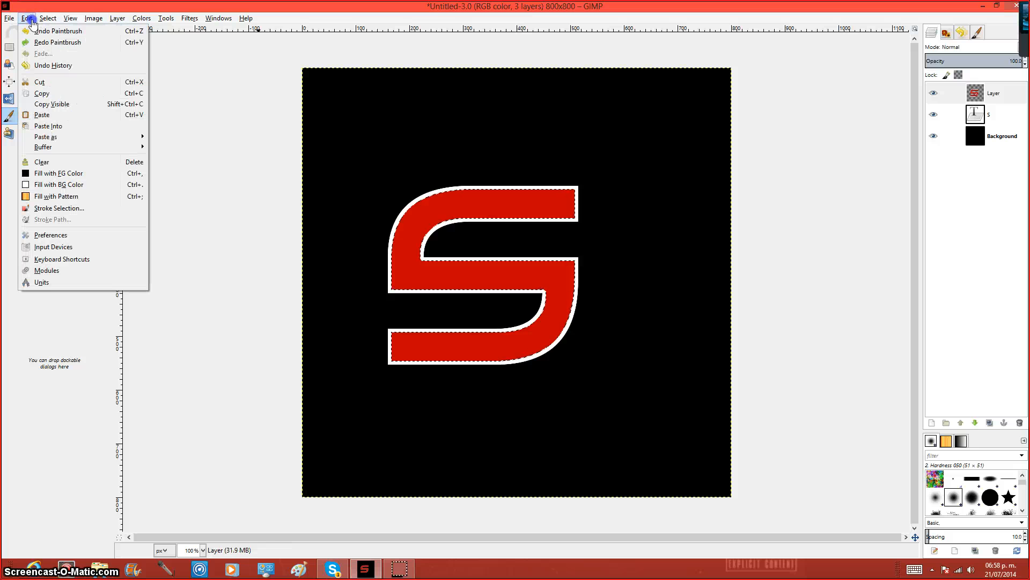
click(35, 31)
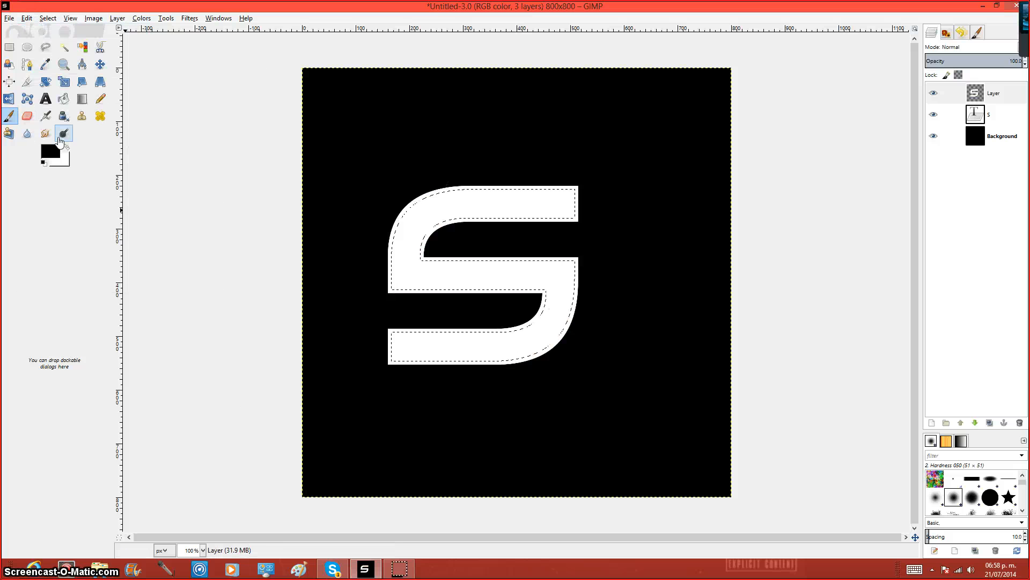
Step: Paint the selection inside the white S black, leaving only a thin white outline of the letter
mouse_move(569, 242)
mouse_down()
mouse_move(468, 387)
mouse_move(483, 310)
mouse_move(578, 322)
mouse_up()
click(470, 245)
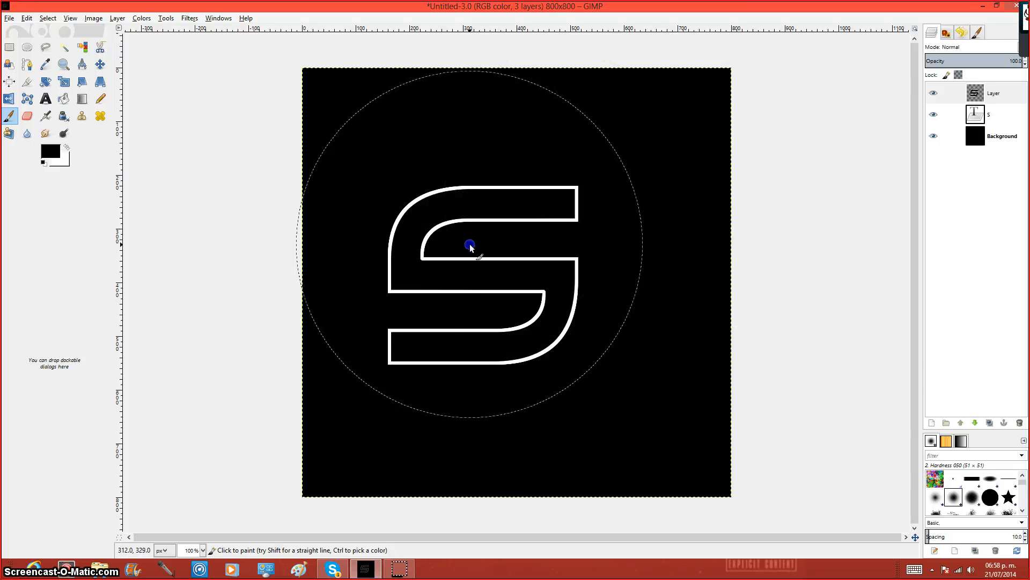
drag(470, 245, 396, 203)
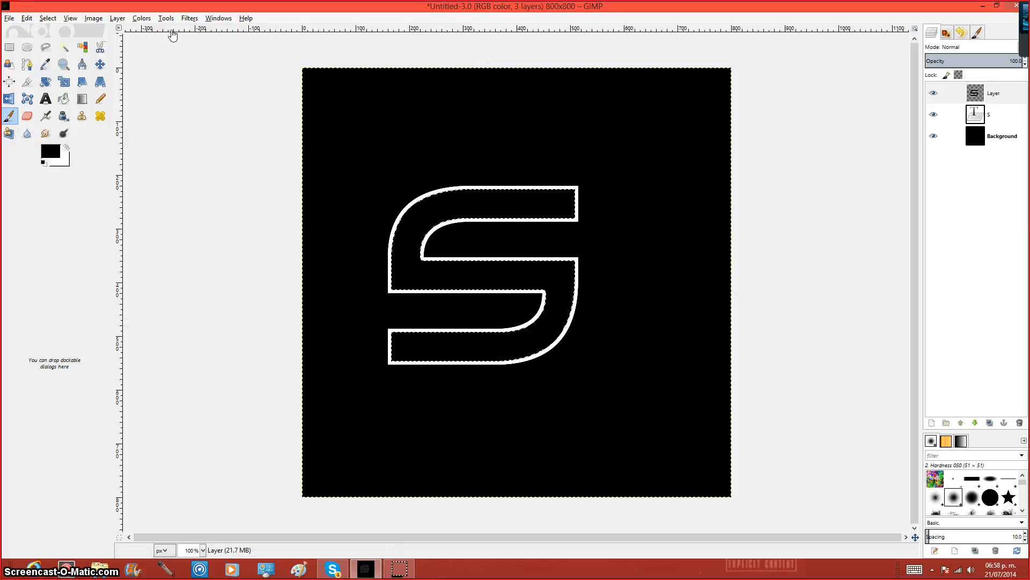
Step: Show the Tool Options as a floating dialog below the toolbox and set the Paintbrush size to 872.47
click(211, 21)
mouse_move(241, 41)
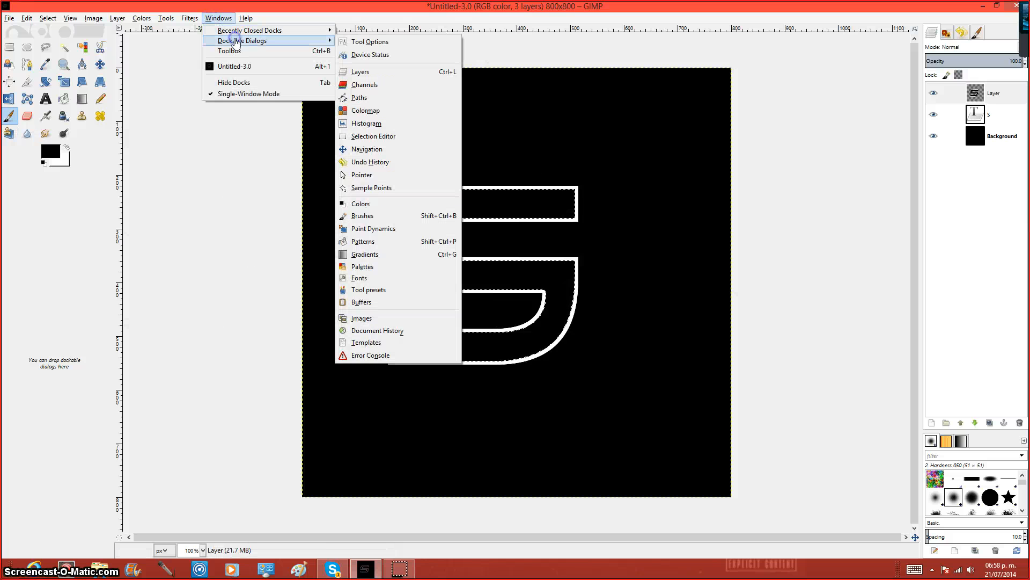
click(382, 42)
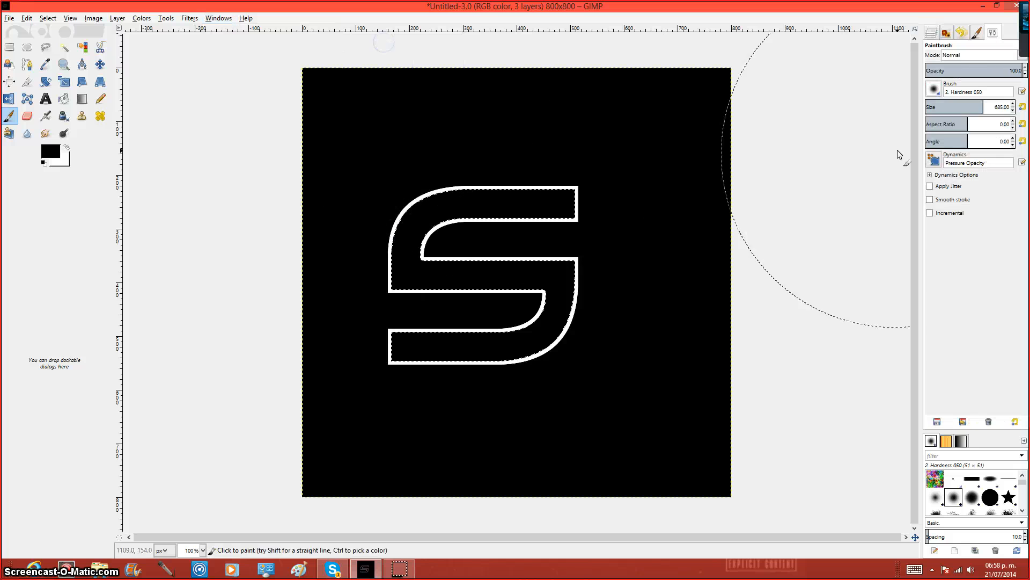
mouse_move(993, 33)
mouse_down()
mouse_move(40, 284)
mouse_move(693, 124)
mouse_move(33, 301)
mouse_move(79, 242)
mouse_move(71, 198)
mouse_up()
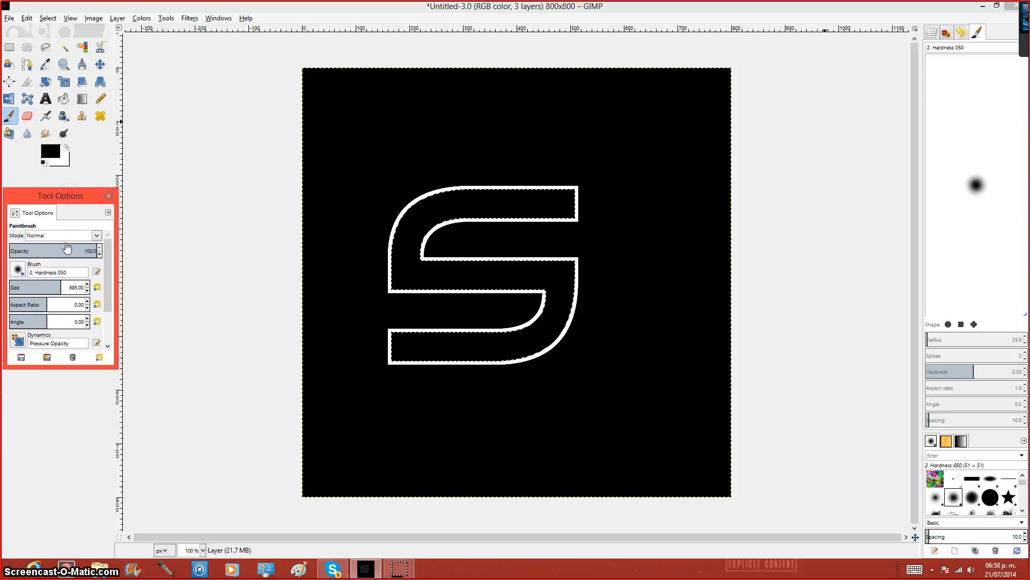
drag(45, 286, 78, 287)
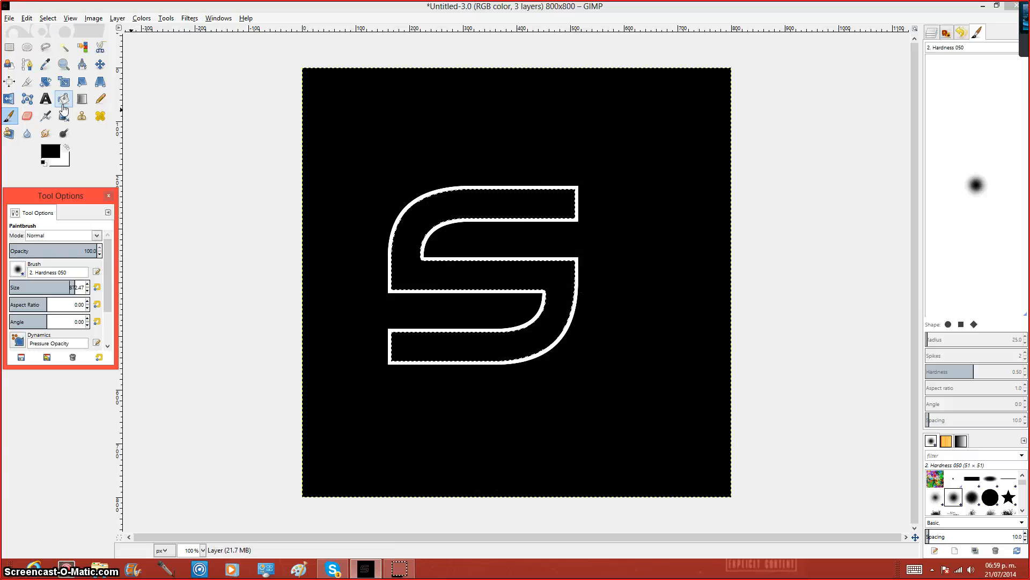
Step: Set the foreground color to red (c50000)
click(50, 152)
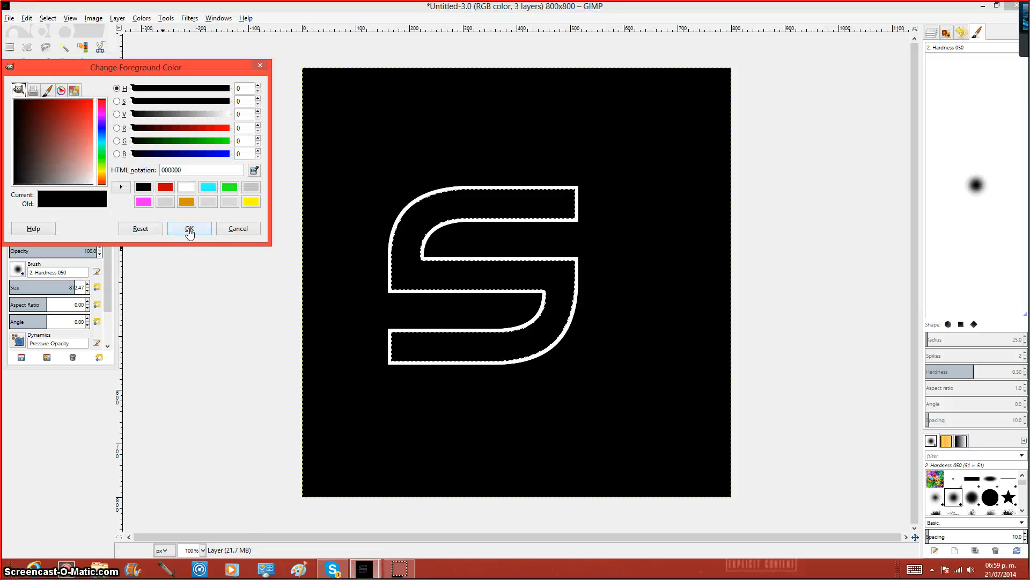
click(163, 188)
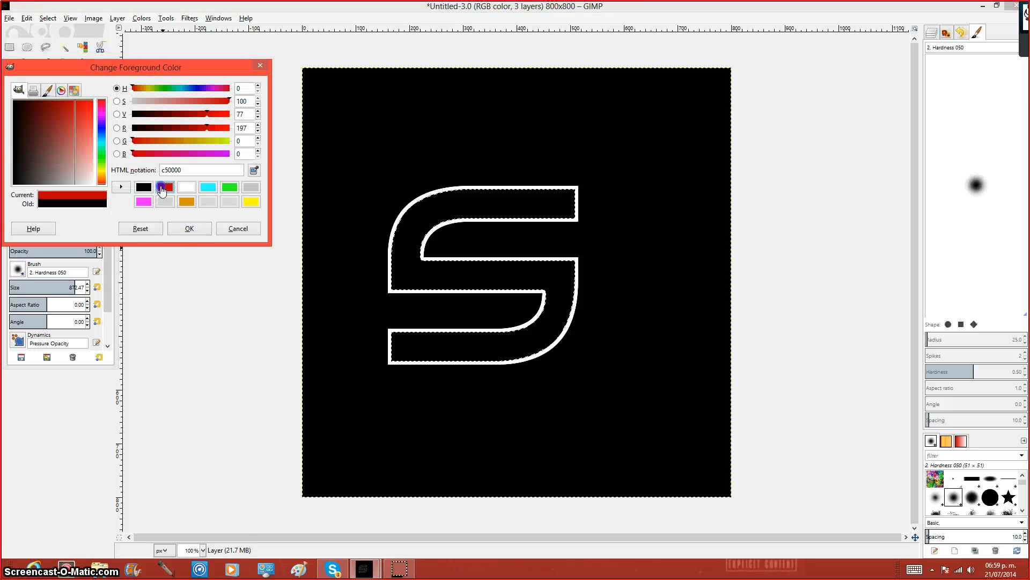
click(182, 229)
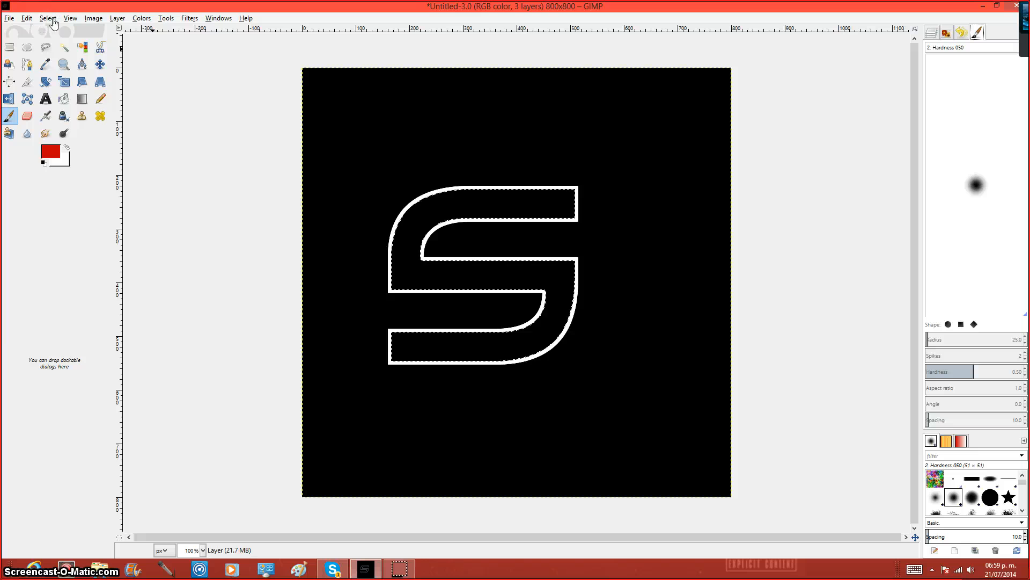
Step: Grow the selection inside the S outline by 2 px
click(48, 18)
click(86, 165)
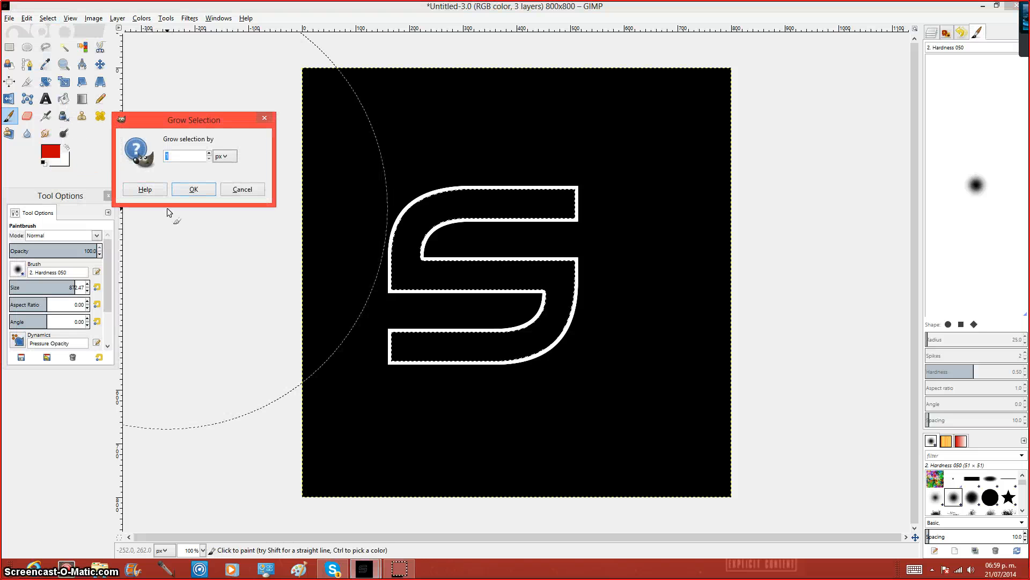
text(2)
key(Return)
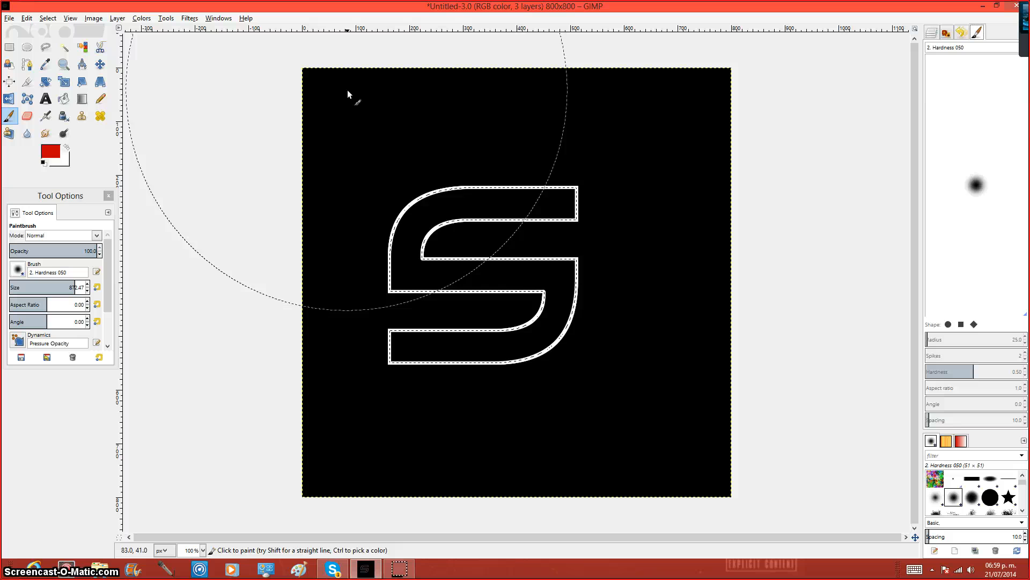
Step: Try red brush dabs at the upper-right and lower-left ends and at the centre of the S, undoing each attempt
click(567, 193)
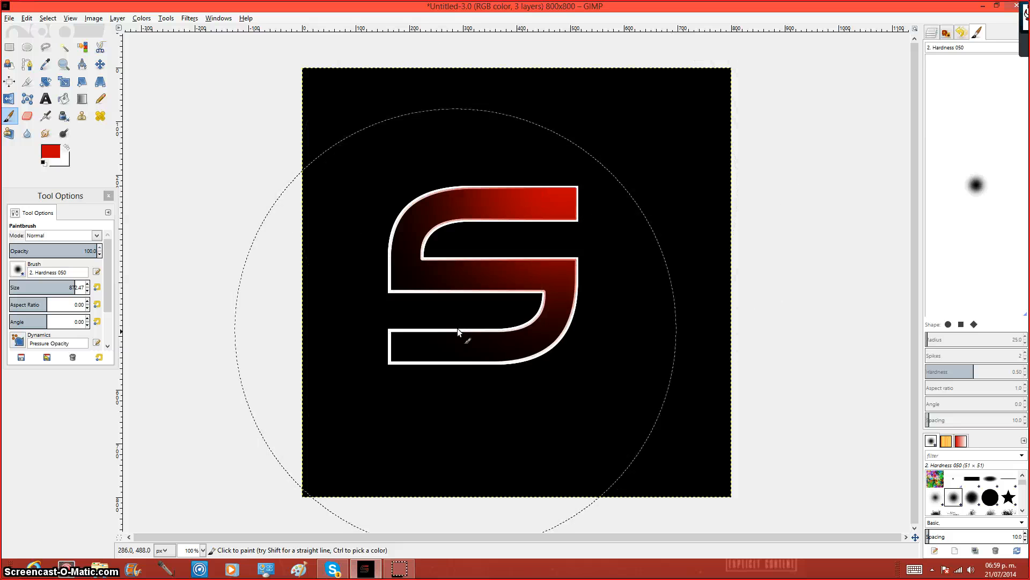
click(414, 348)
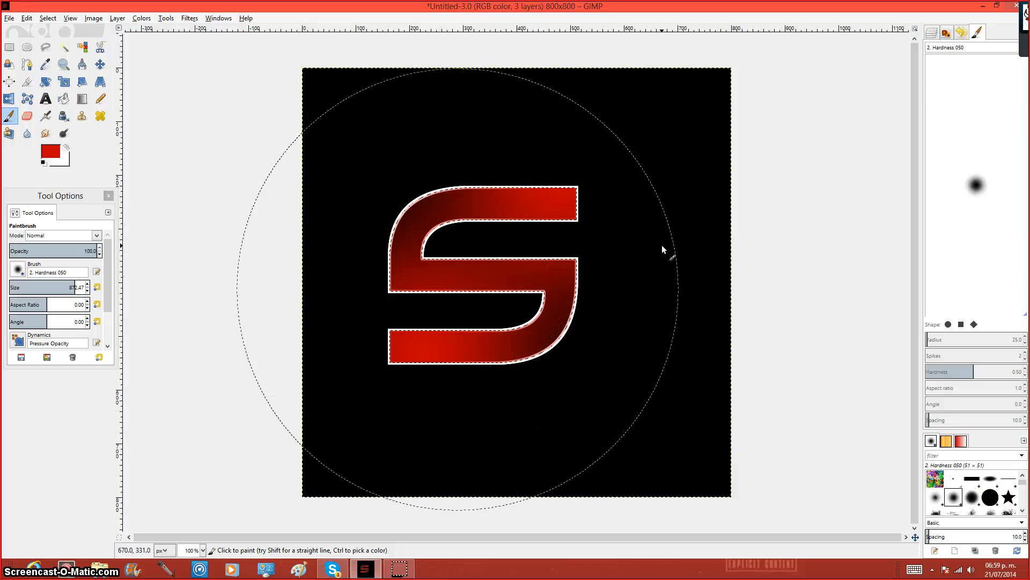
click(934, 34)
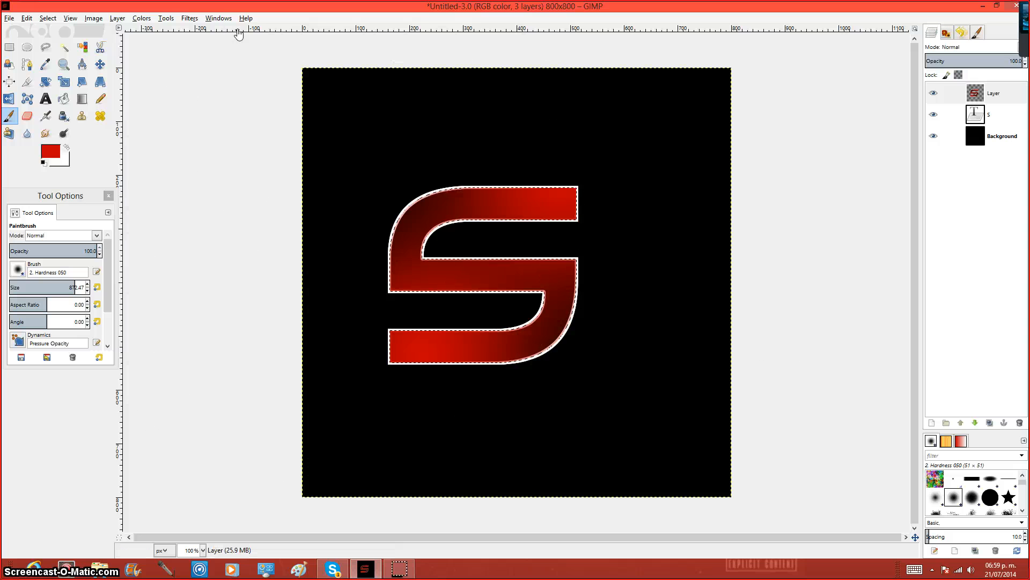
click(27, 18)
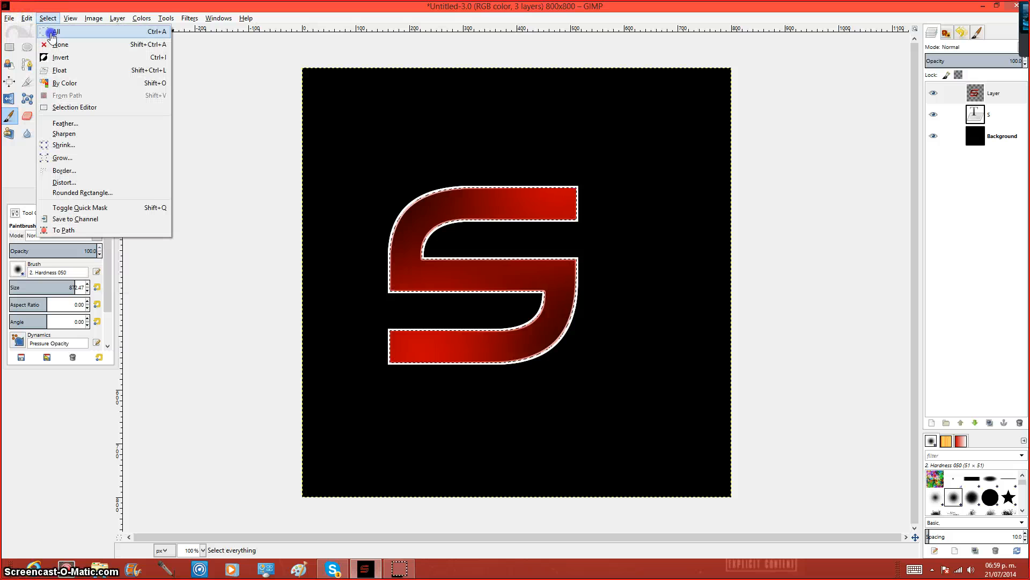
click(58, 31)
click(26, 18)
click(58, 31)
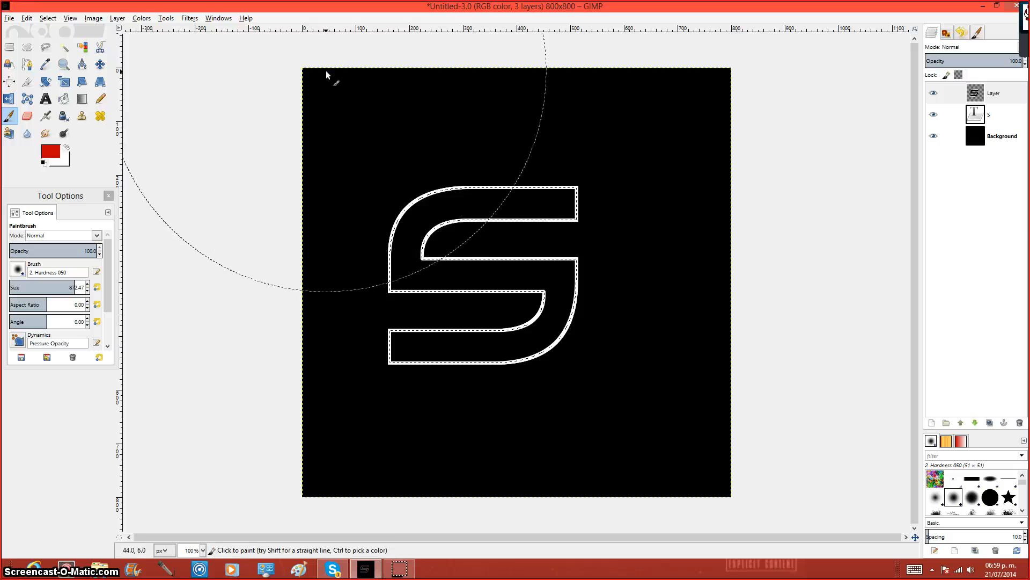
click(491, 277)
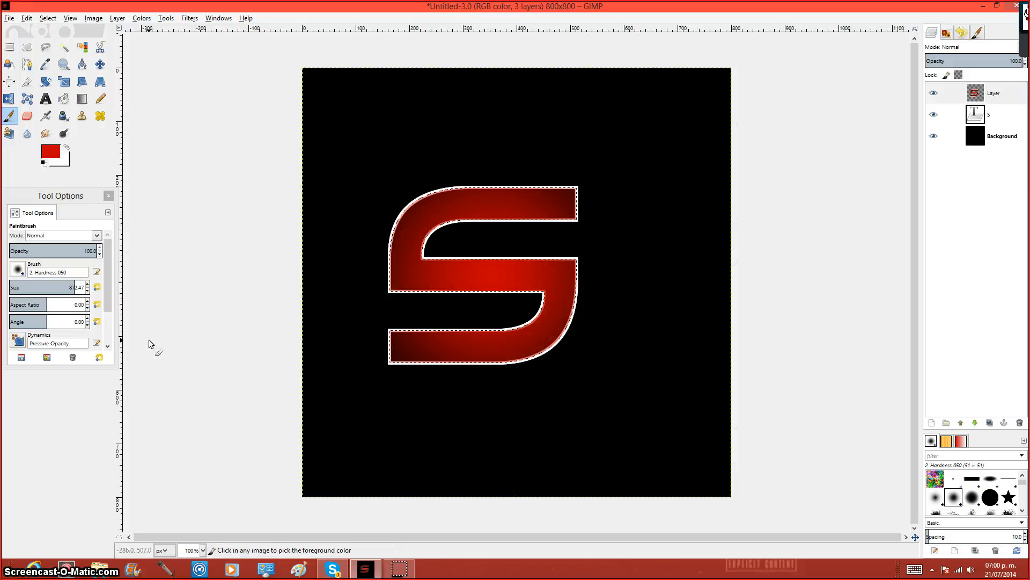
key(ctrl+z)
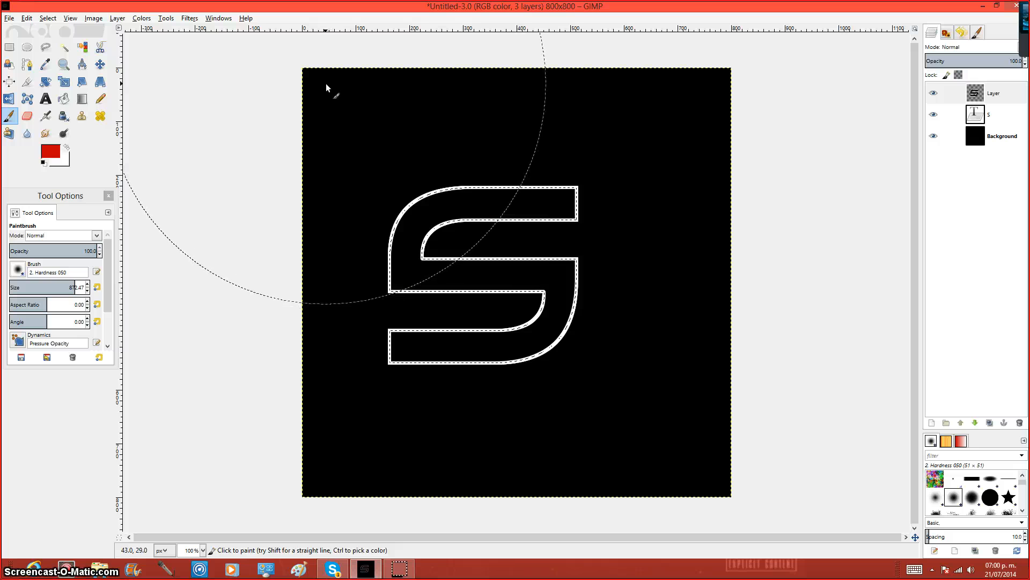
Step: Paint soft red shading over the upper-left and lower-right curves of the S, keeping its two ends dark
drag(327, 83, 361, 148)
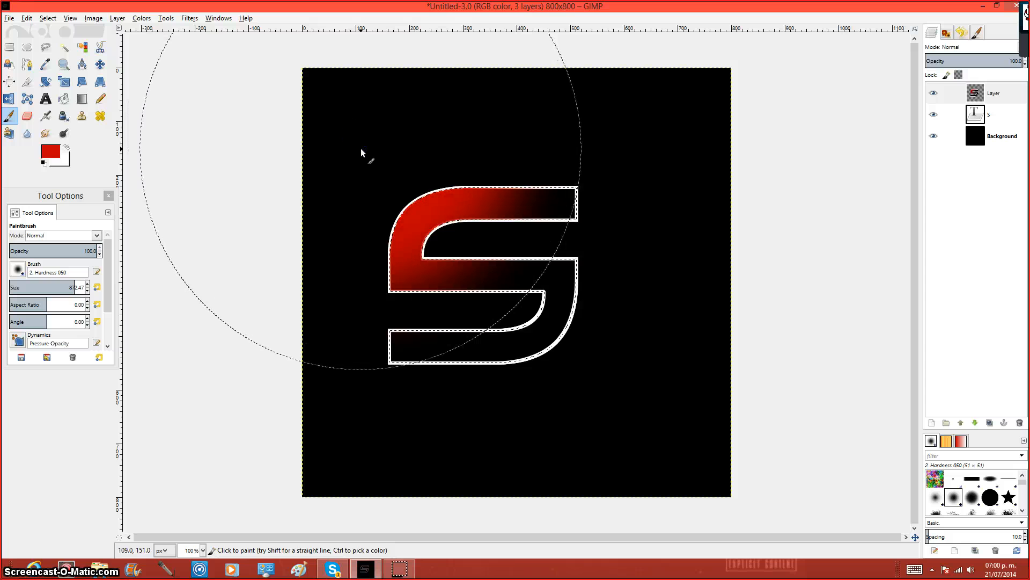
drag(682, 477, 598, 417)
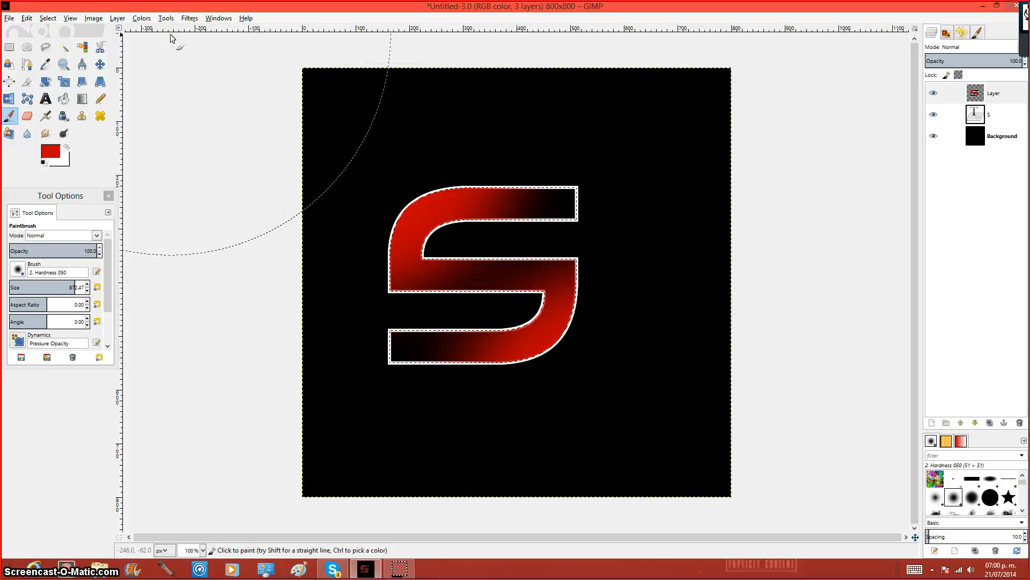
Step: Start a Gradient Flare on the red S layer, centre it on the upper-left curve and set its radius to 165.2
click(190, 18)
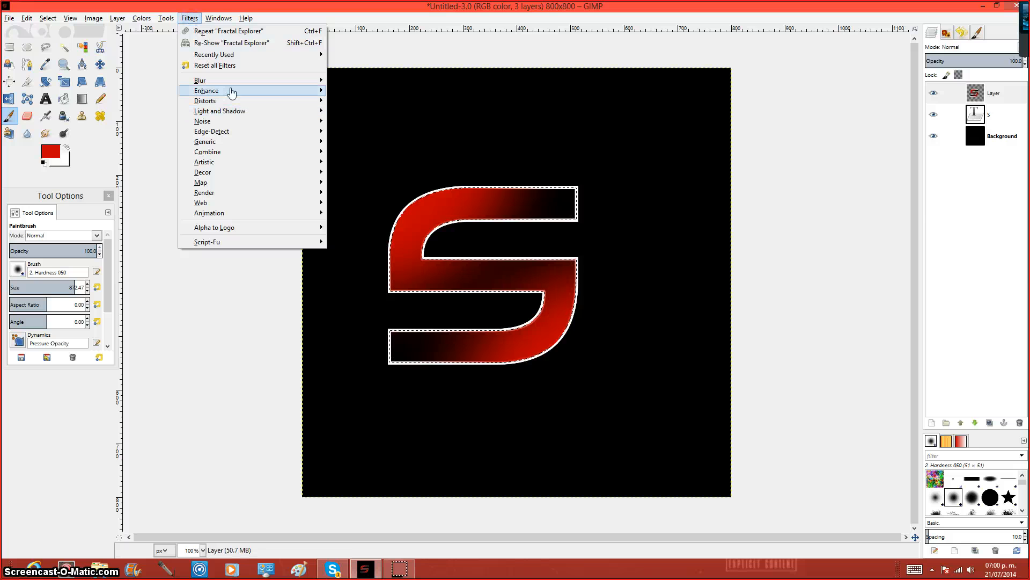
mouse_move(232, 111)
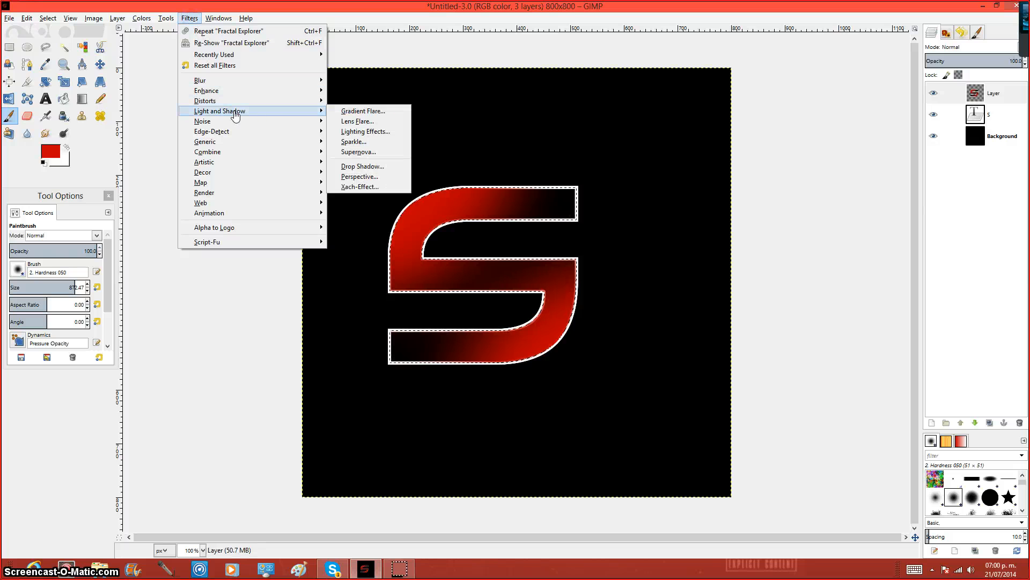
click(396, 115)
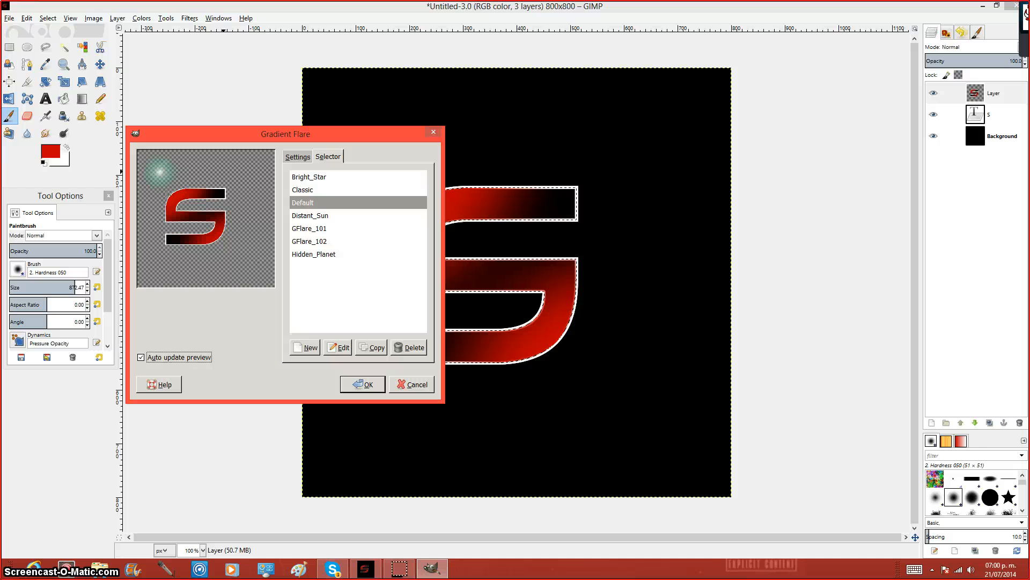
click(174, 198)
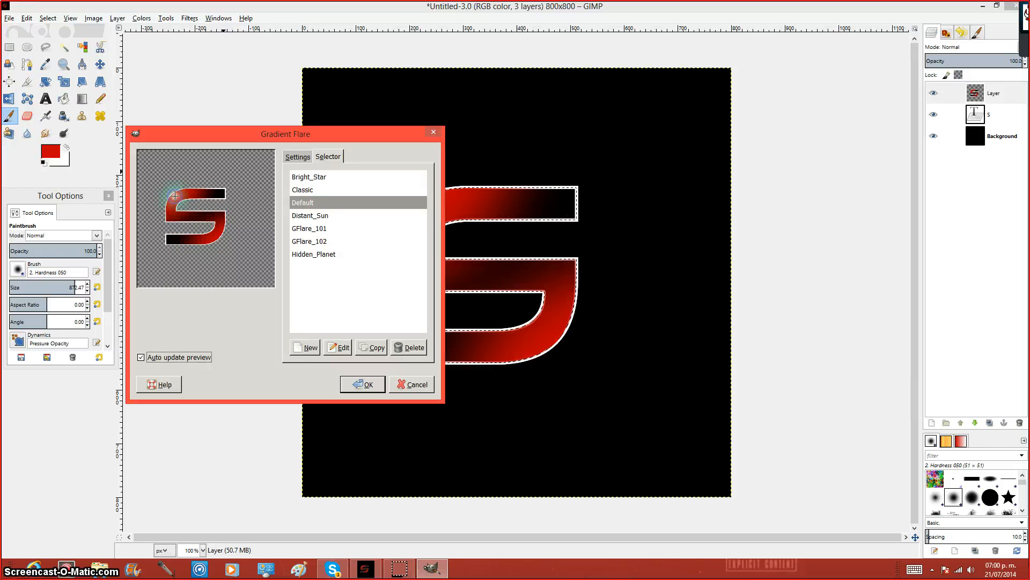
click(303, 155)
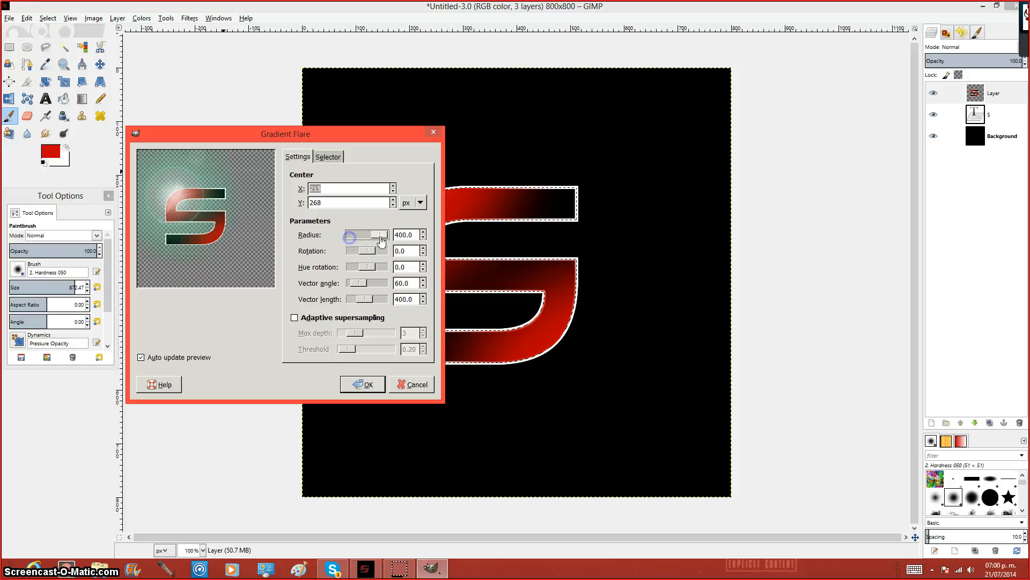
mouse_move(381, 241)
mouse_down()
mouse_move(353, 239)
mouse_move(375, 236)
mouse_move(362, 242)
mouse_up()
Step: Preview the Distant_Sun, GFlare_101, GFlare_102 and Hidden_Planet gradient flares on the S
click(322, 157)
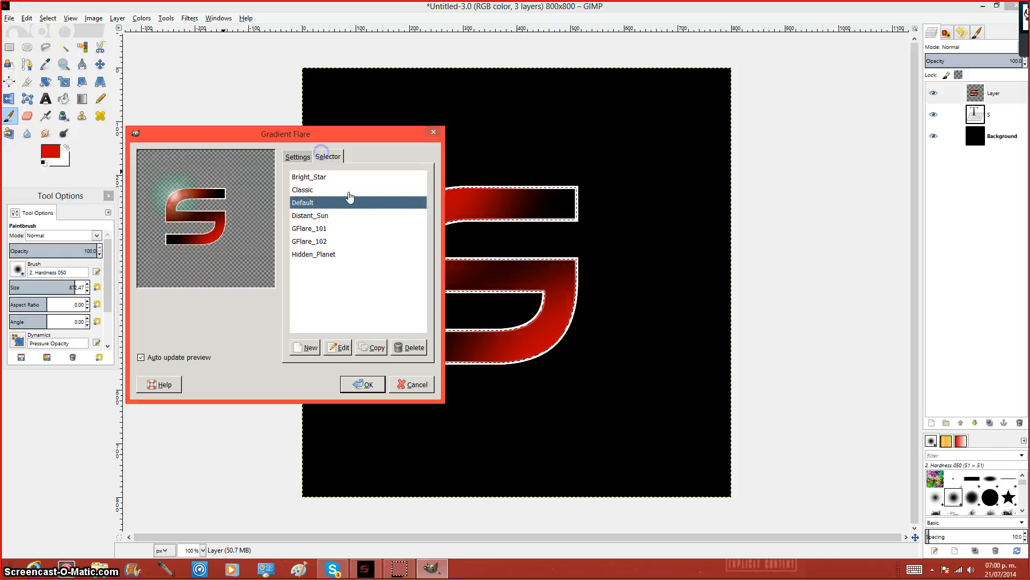
click(343, 216)
click(342, 228)
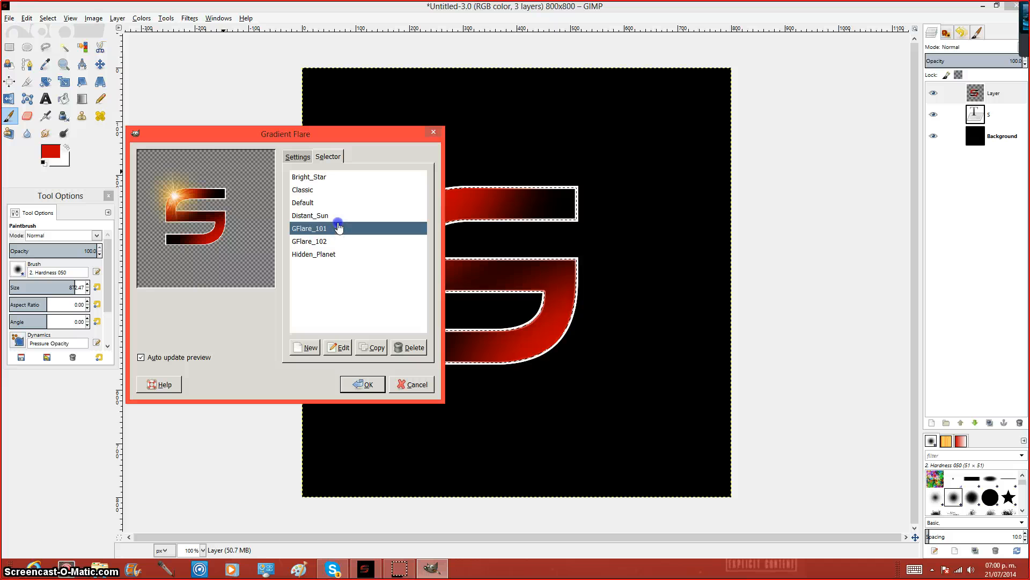
click(339, 254)
click(338, 241)
click(338, 254)
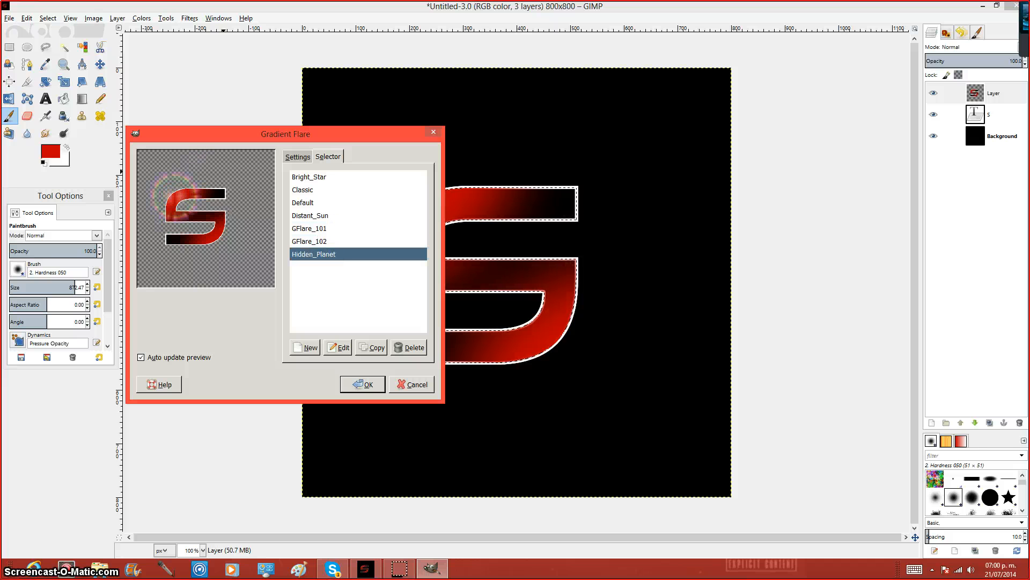
Step: Set the flare radius to 87 and choose the Classic flare after comparing it with Bright_Star
click(298, 157)
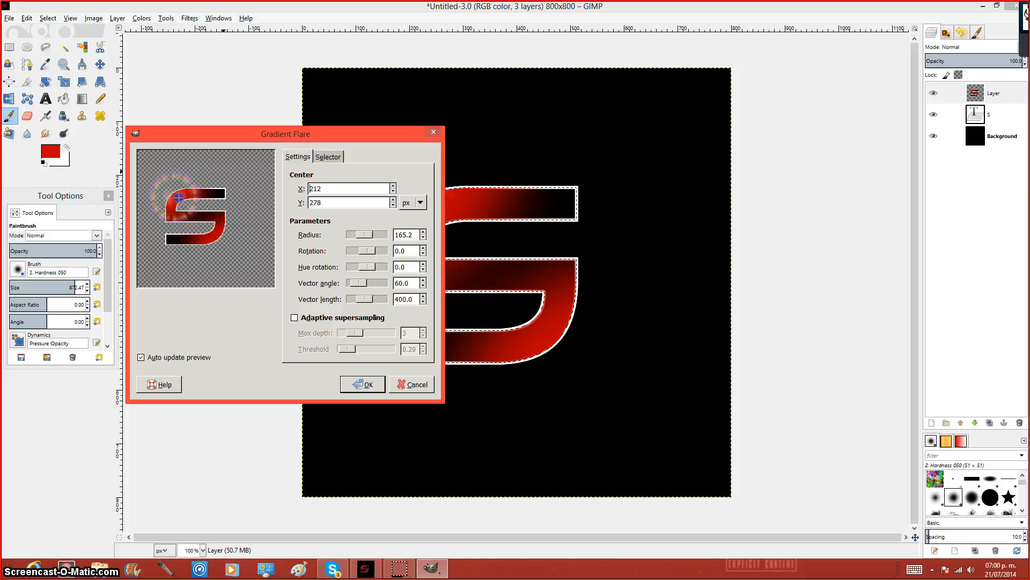
drag(365, 235, 358, 239)
click(328, 157)
click(322, 190)
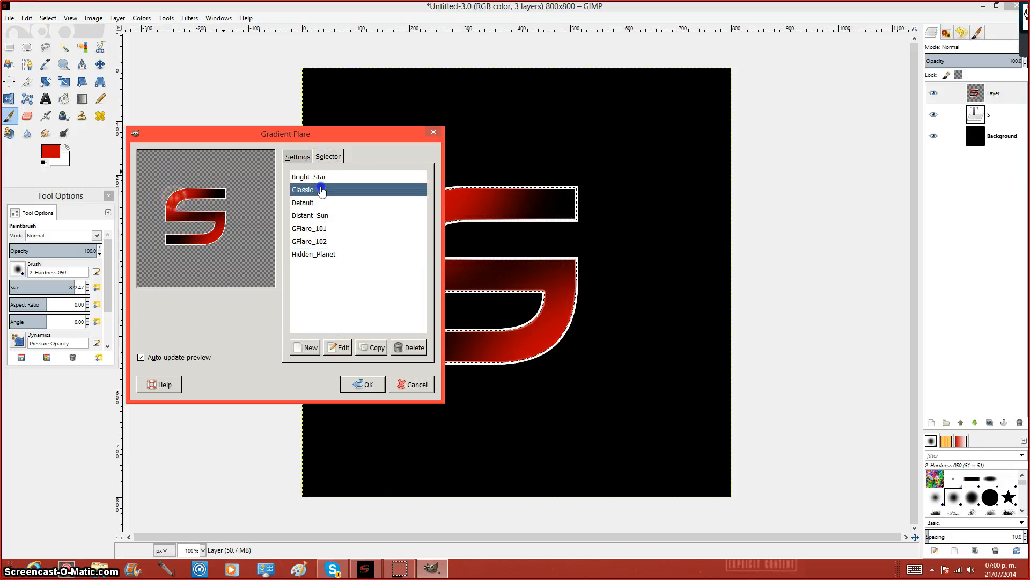
click(321, 178)
click(323, 193)
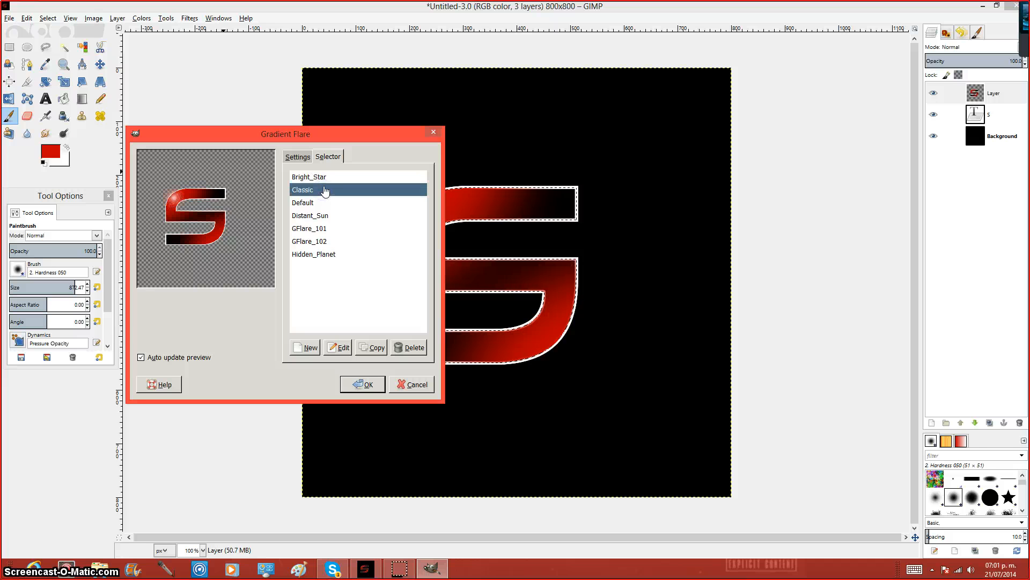
Step: Set the flare radius to 147.8 and apply the Classic Gradient Flare to the red S layer
click(298, 157)
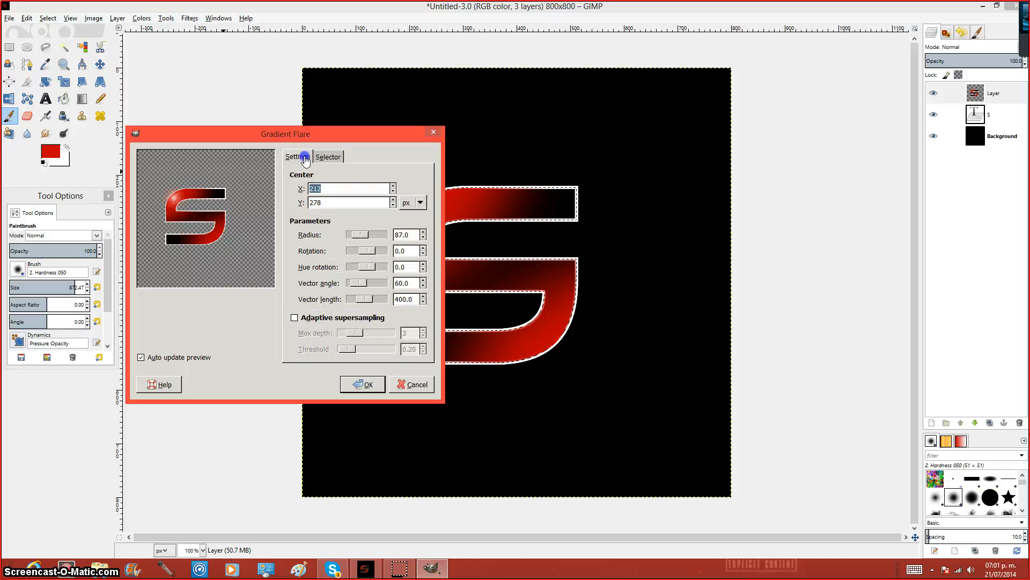
click(364, 236)
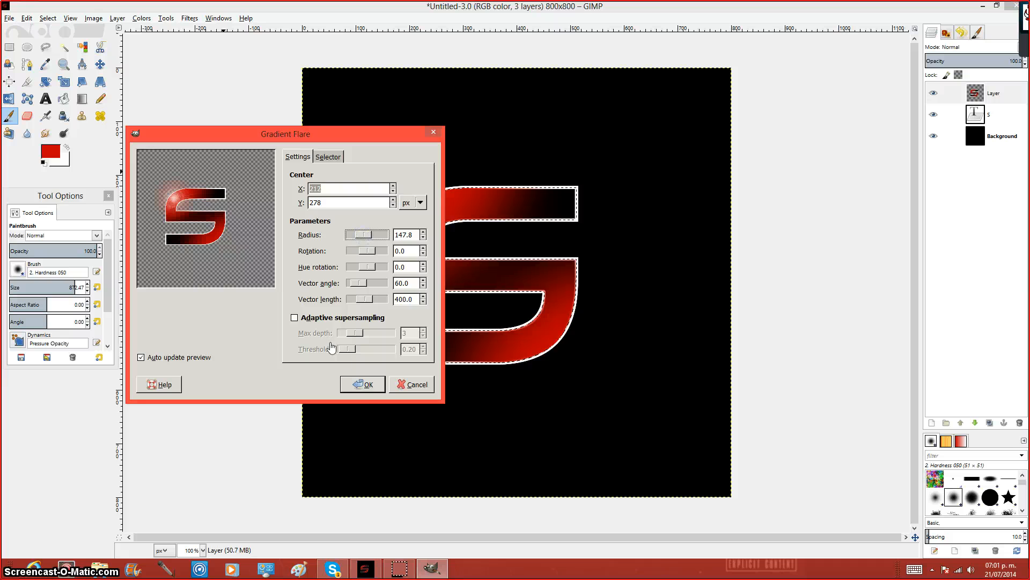
click(362, 384)
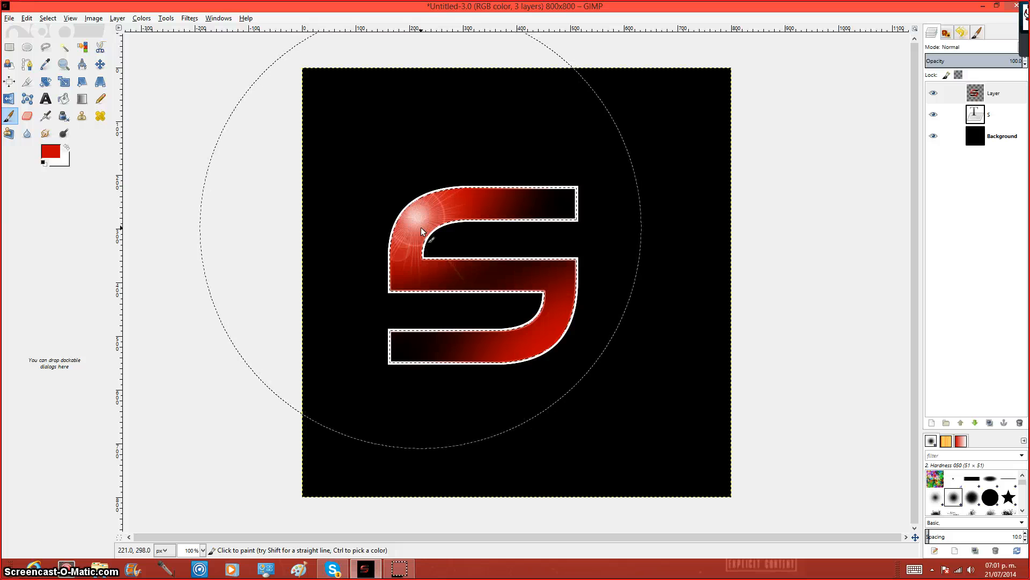
Step: Clear the selection, restore it, and undo the Gradient Flare on the red S layer
key(ctrl+shift+a)
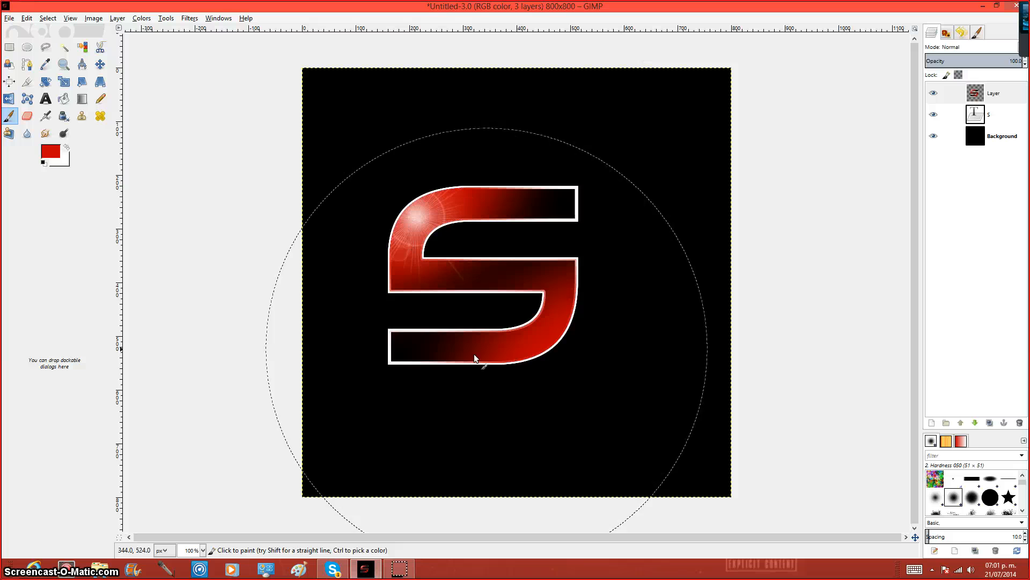
key(ctrl+z)
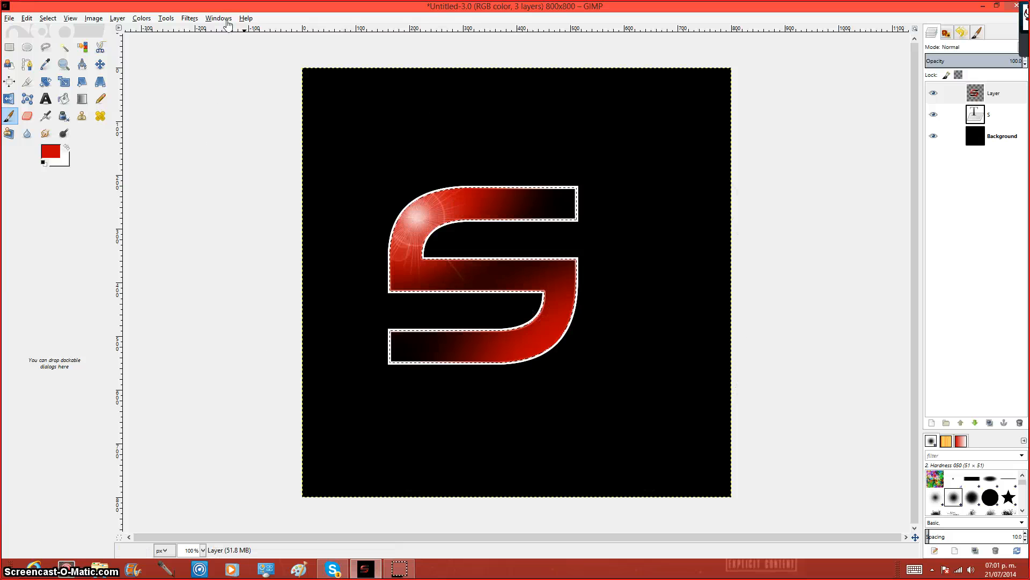
click(27, 18)
click(36, 31)
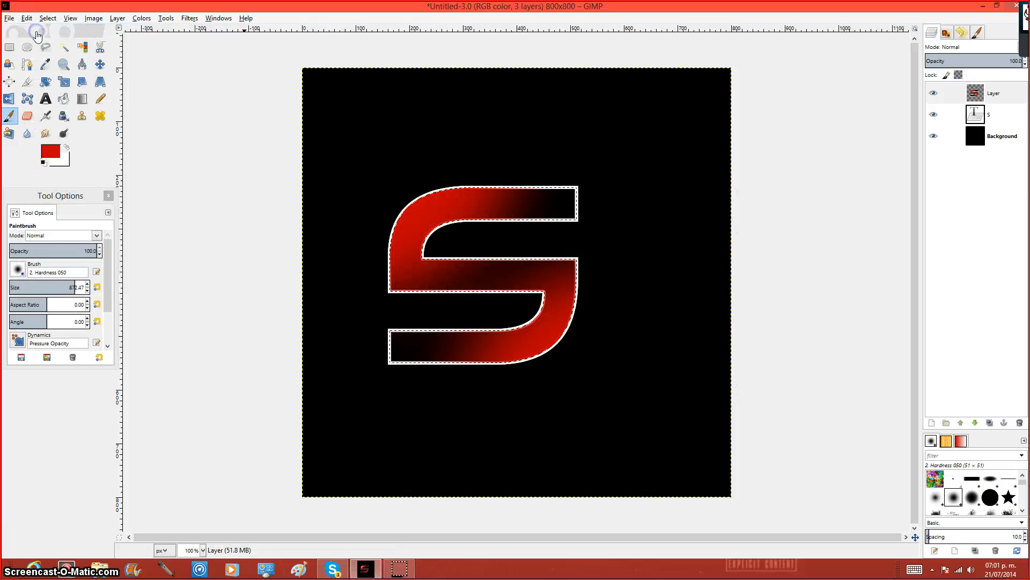
Step: Select the S text layer and load its alpha as the selection
click(998, 114)
right_click(998, 115)
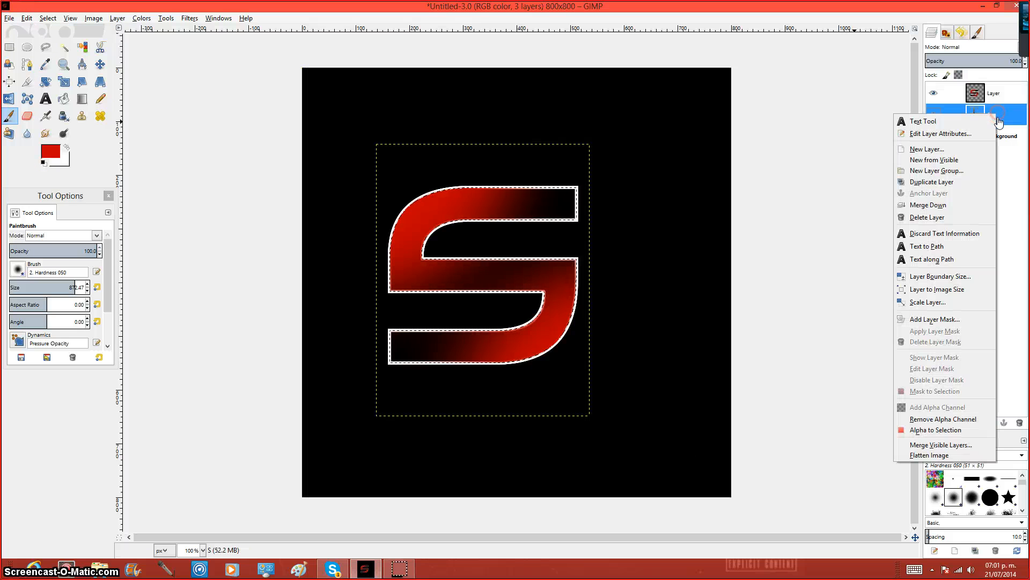
click(961, 428)
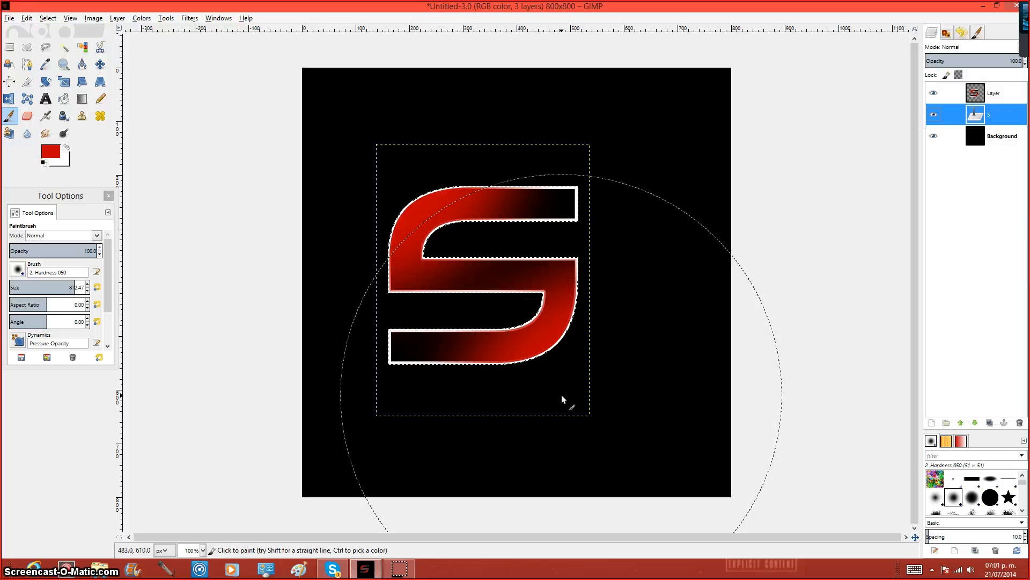
Step: Apply the Classic Gradient Flare to the white S layer, centred on the letter's upper-left curve
click(190, 17)
click(218, 44)
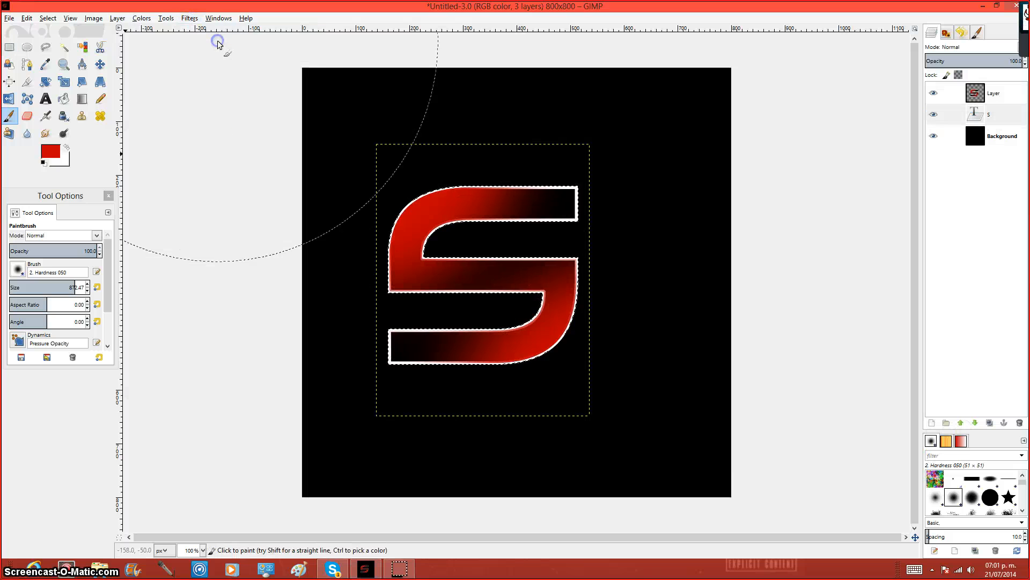
click(64, 72)
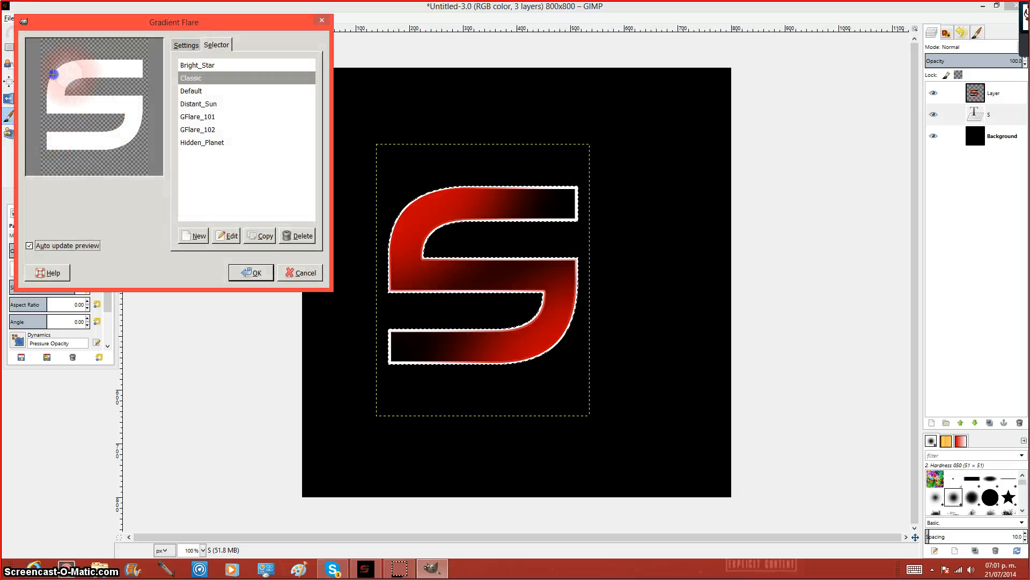
click(65, 75)
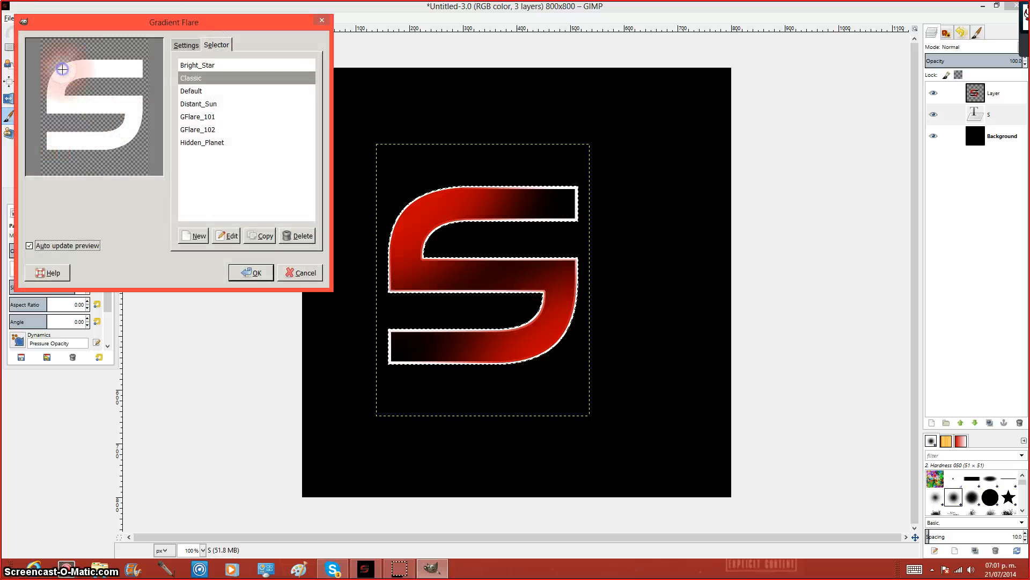
click(249, 271)
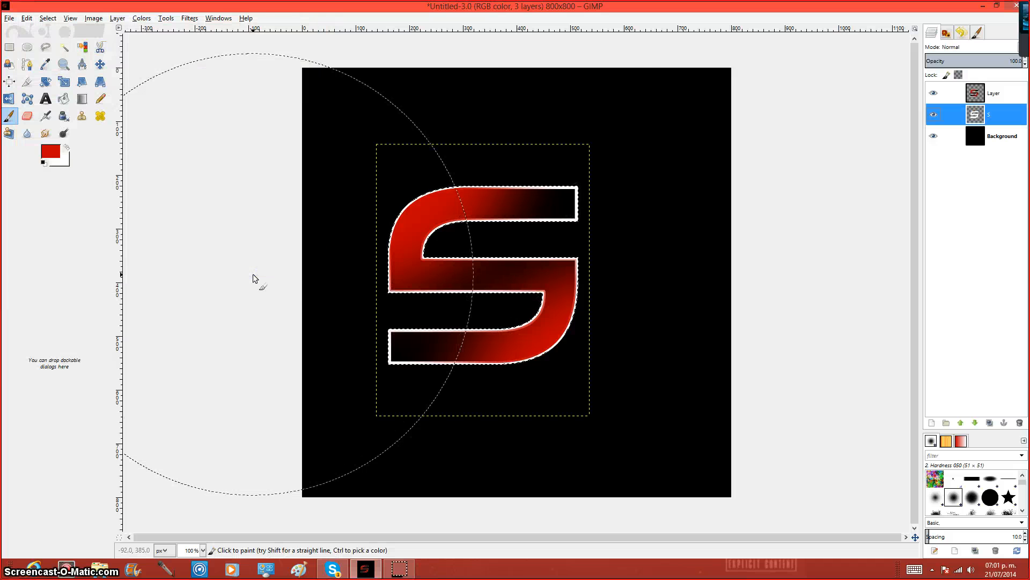
Step: Select the red S paint layer above the text layer and load its alpha as the selection
click(975, 101)
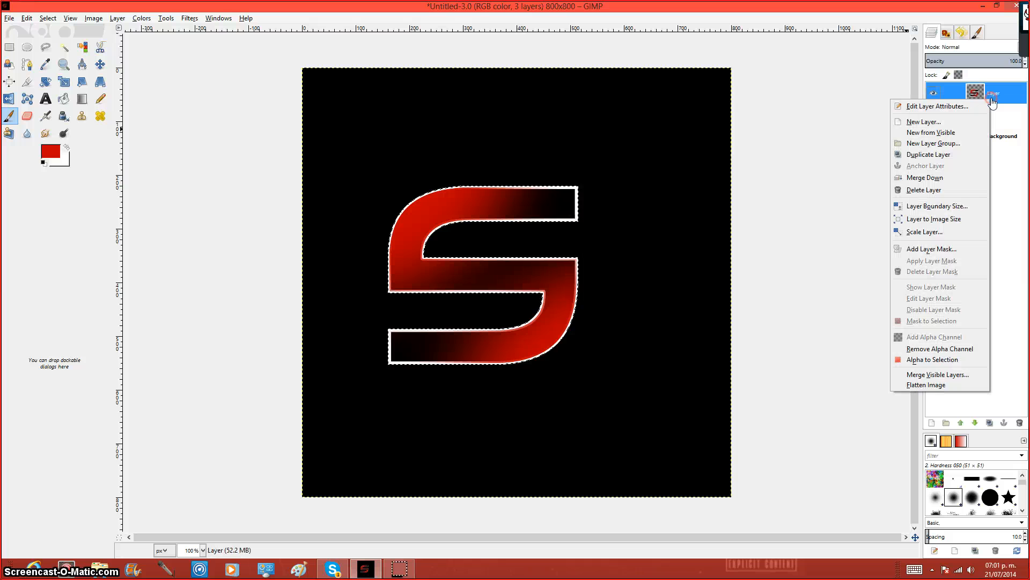
right_click(991, 98)
click(936, 359)
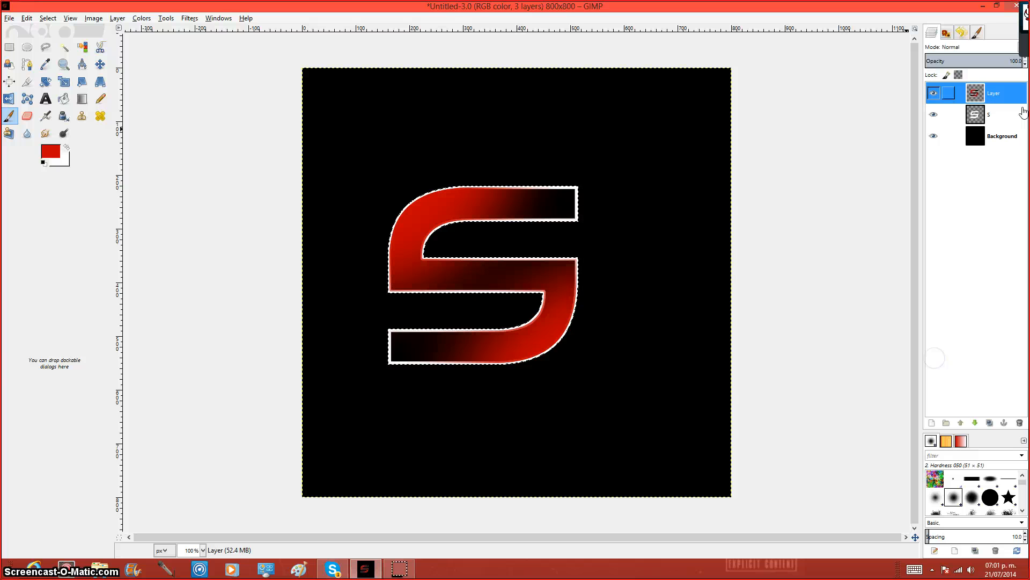
right_click(988, 98)
click(942, 360)
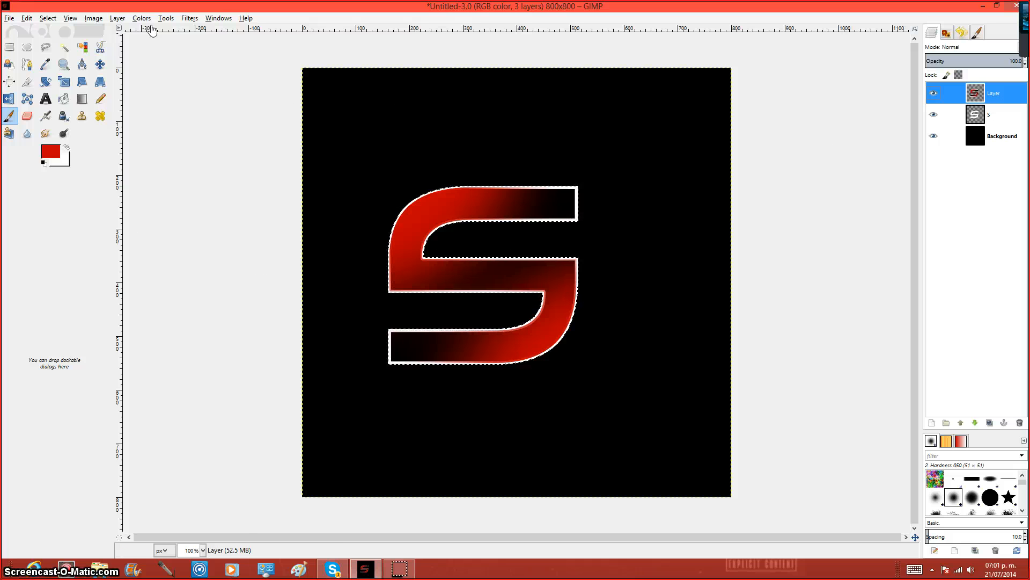
Step: Apply the Classic Gradient Flare to the red S layer, centred on the letter's upper-left curve
click(190, 18)
click(231, 41)
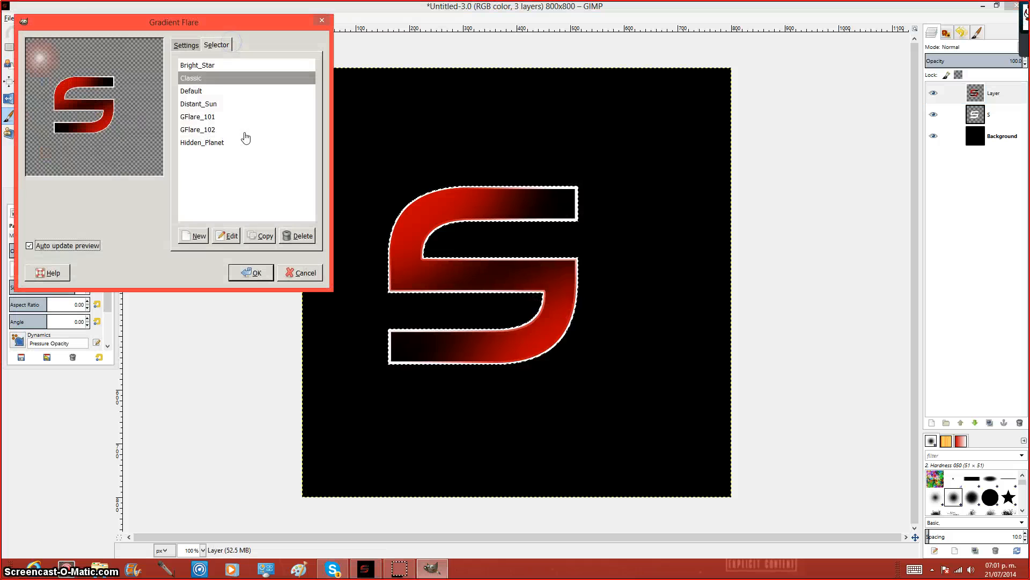
click(60, 89)
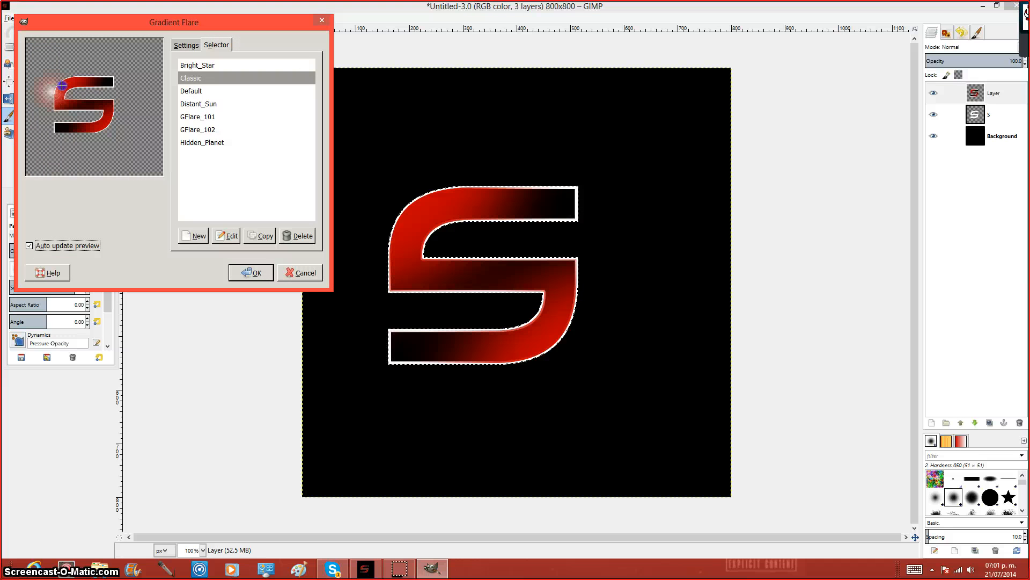
click(62, 85)
click(257, 267)
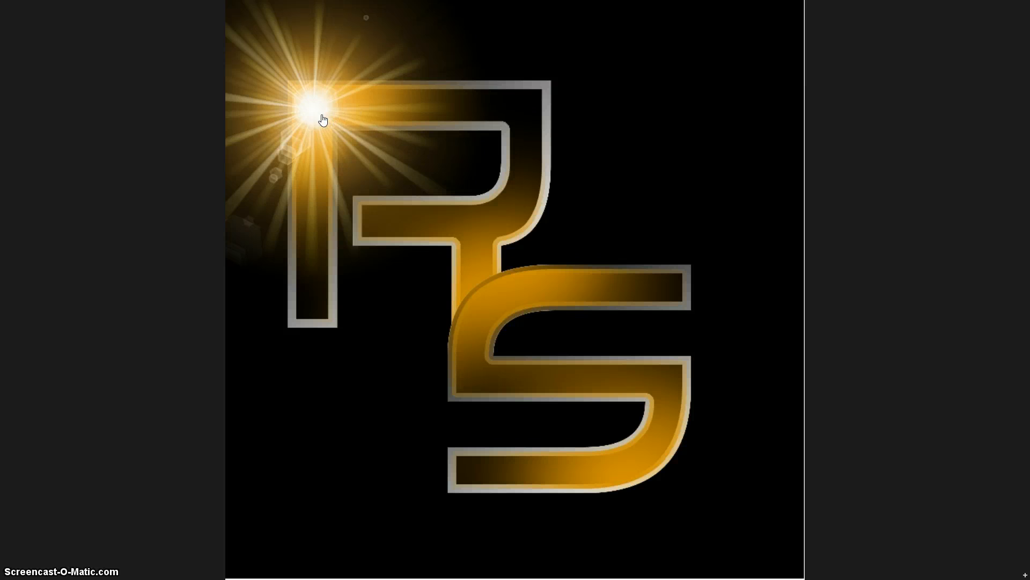
click(1, 1)
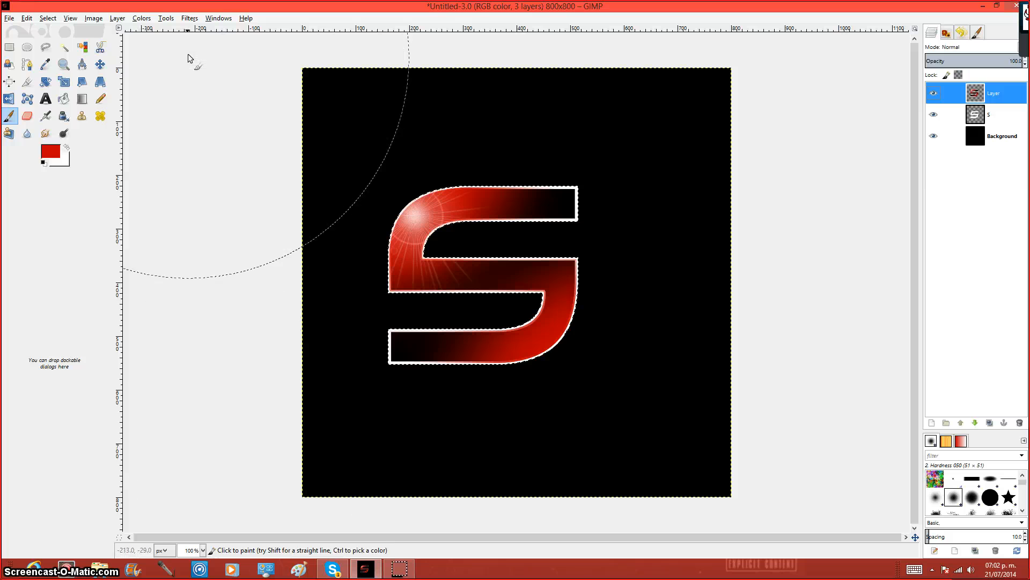
Step: Apply the Distant_Sun Gradient Flare to the red S layer at the same upper-left point
key(m)
click(190, 18)
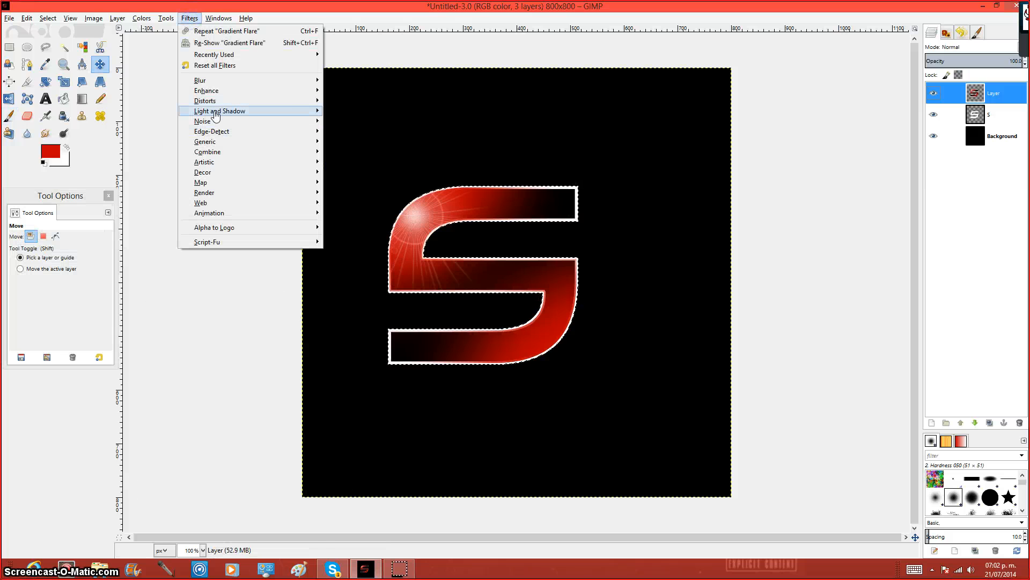
mouse_move(214, 114)
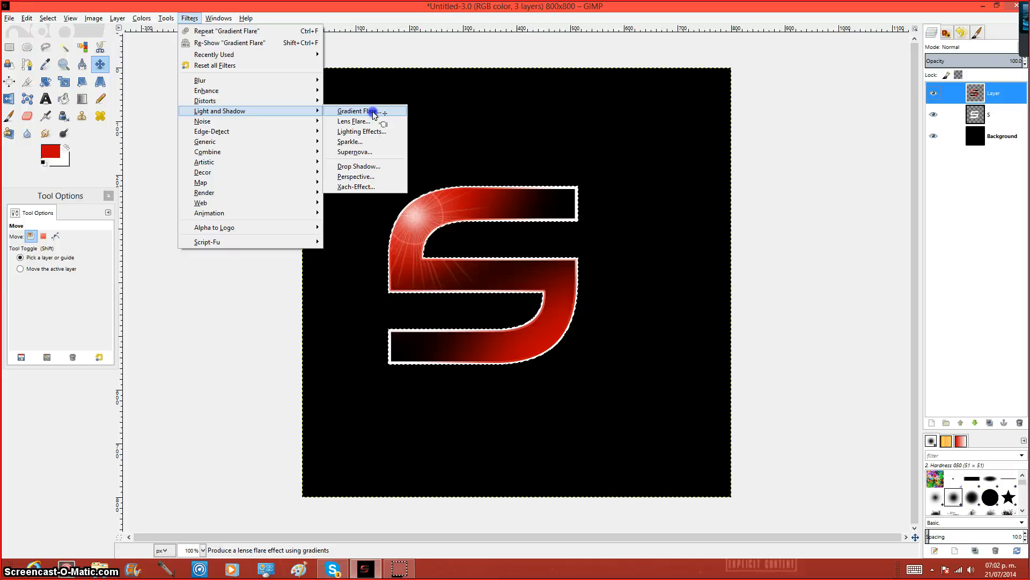
click(373, 110)
click(222, 79)
click(223, 93)
click(226, 104)
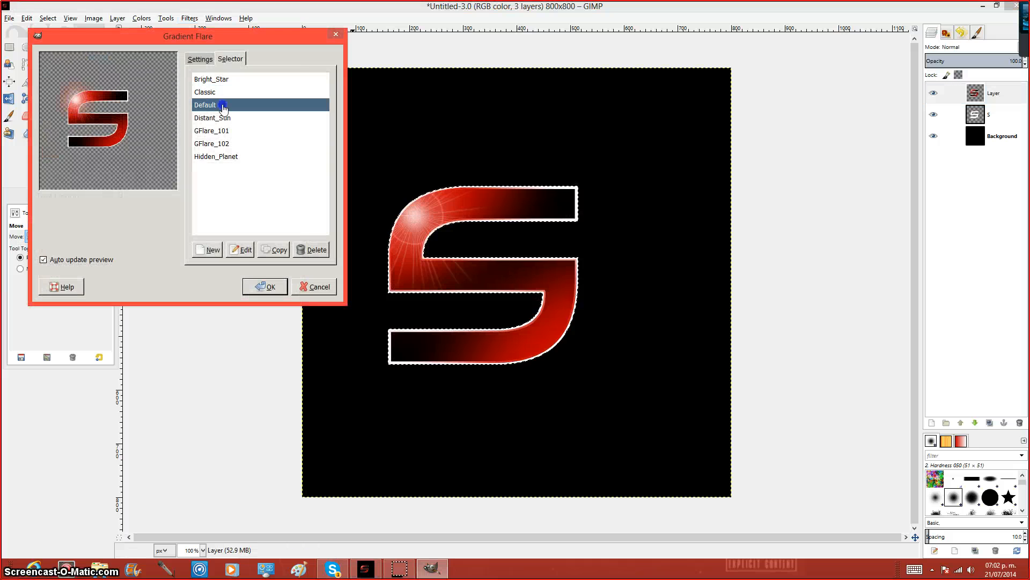
click(230, 118)
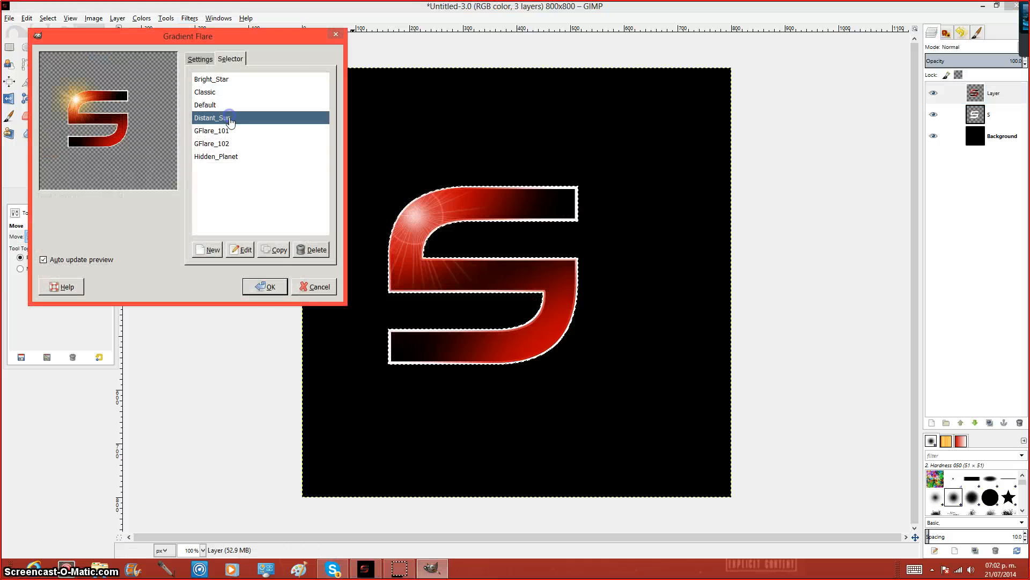
click(265, 286)
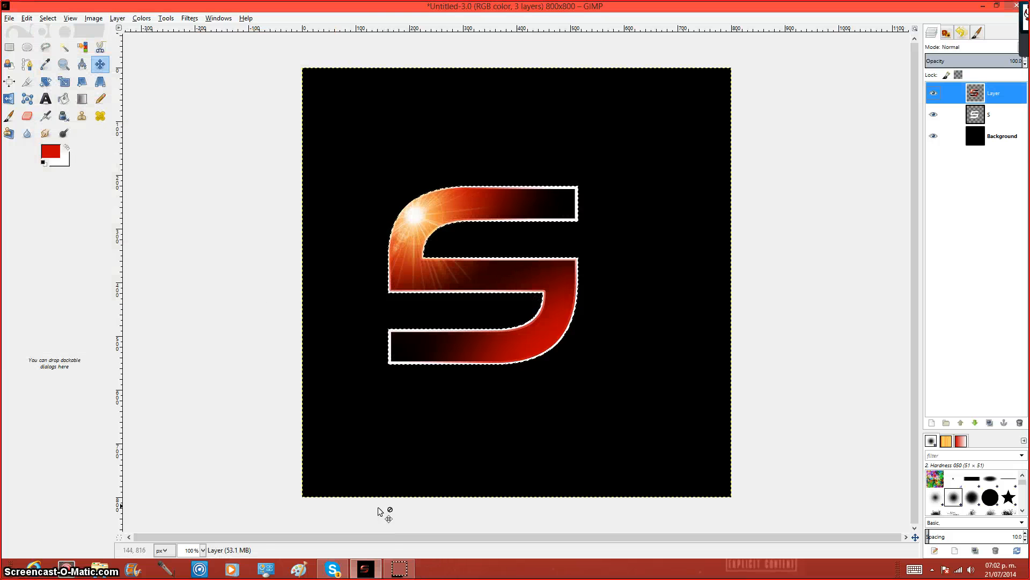
Step: Select the Background layer and load its alpha as the selection
click(1006, 138)
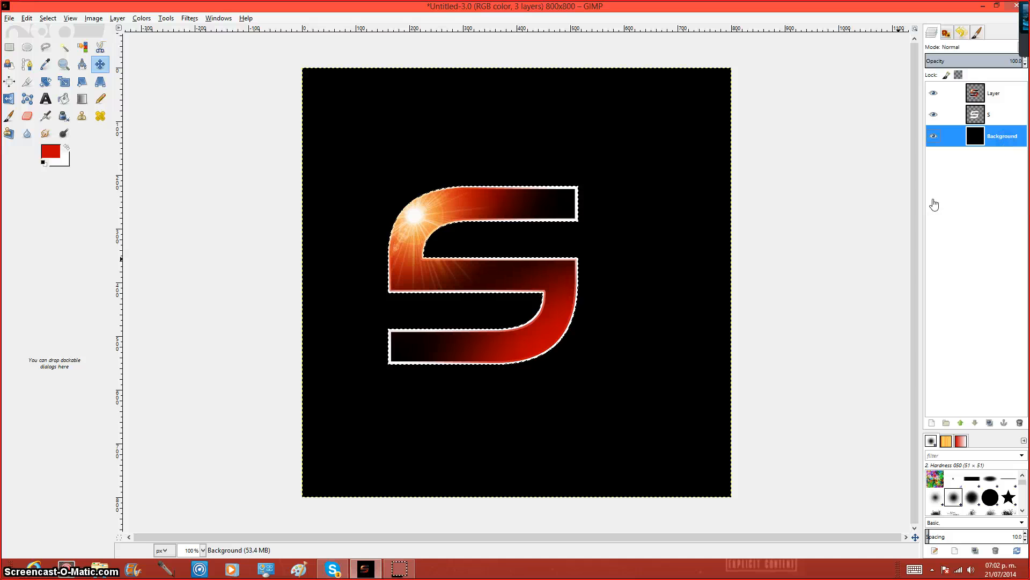
click(994, 96)
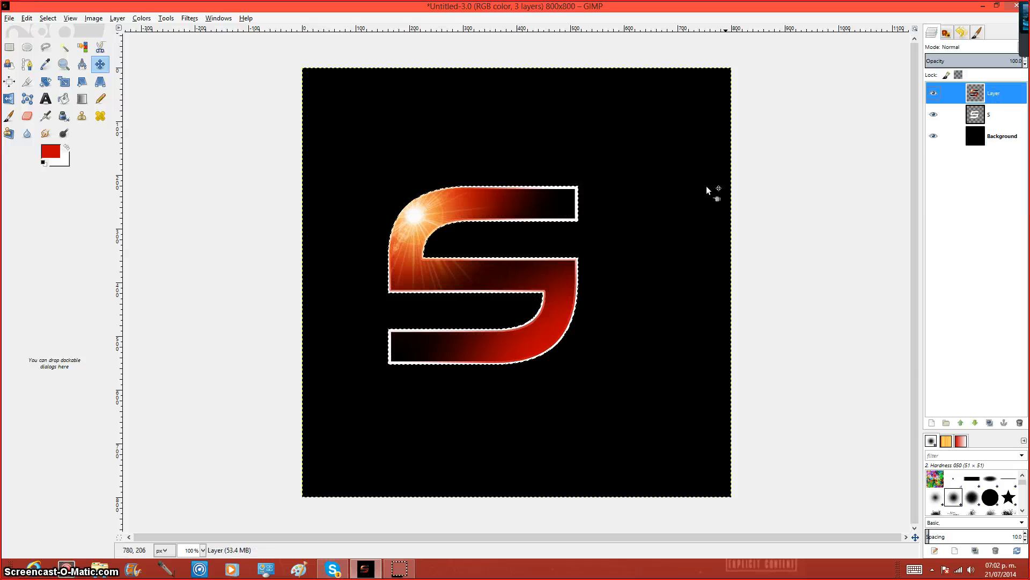
click(999, 137)
right_click(999, 138)
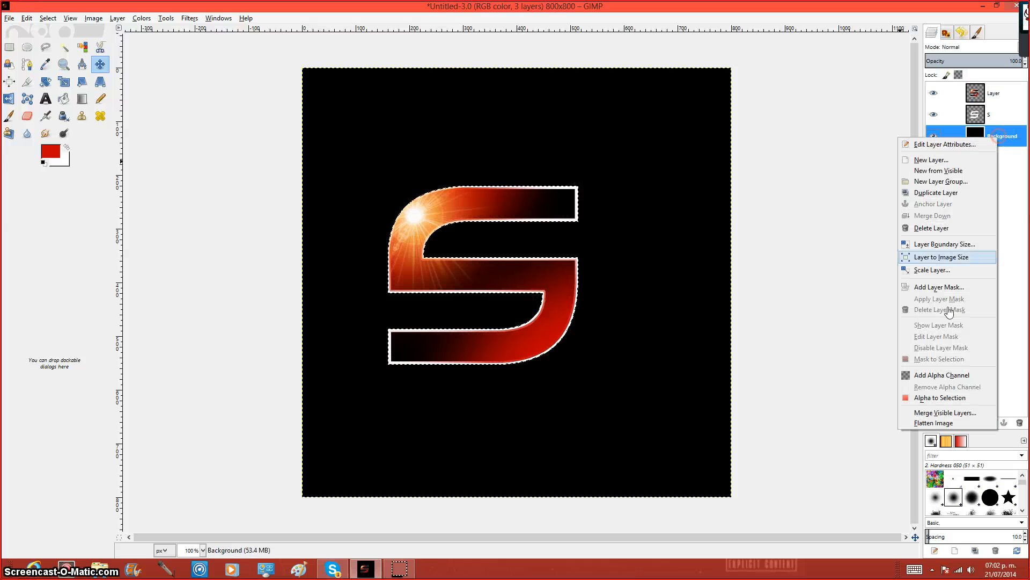
click(934, 398)
Step: Try the Plasma clouds render on the Background layer and undo it
click(193, 20)
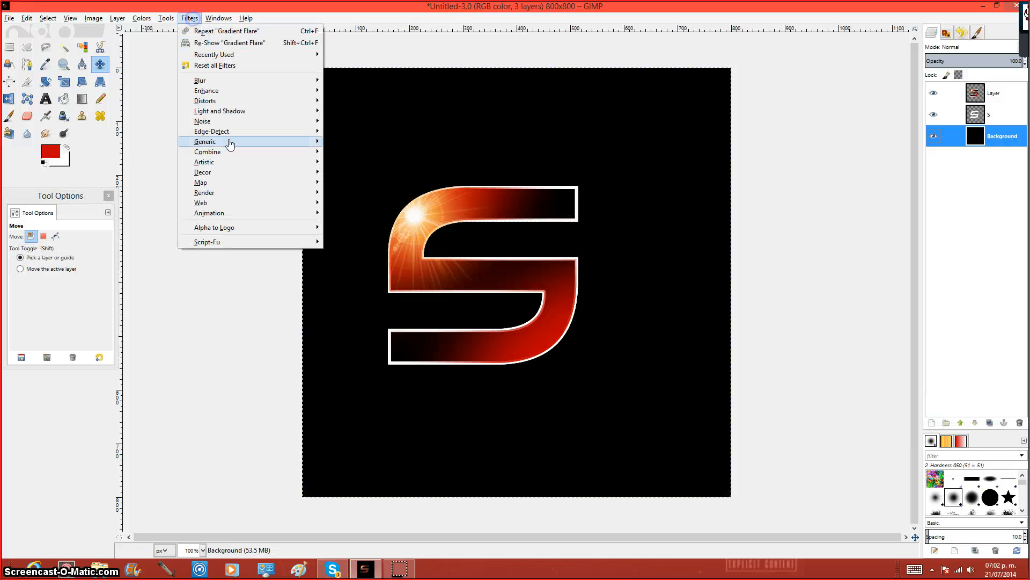
mouse_move(250, 199)
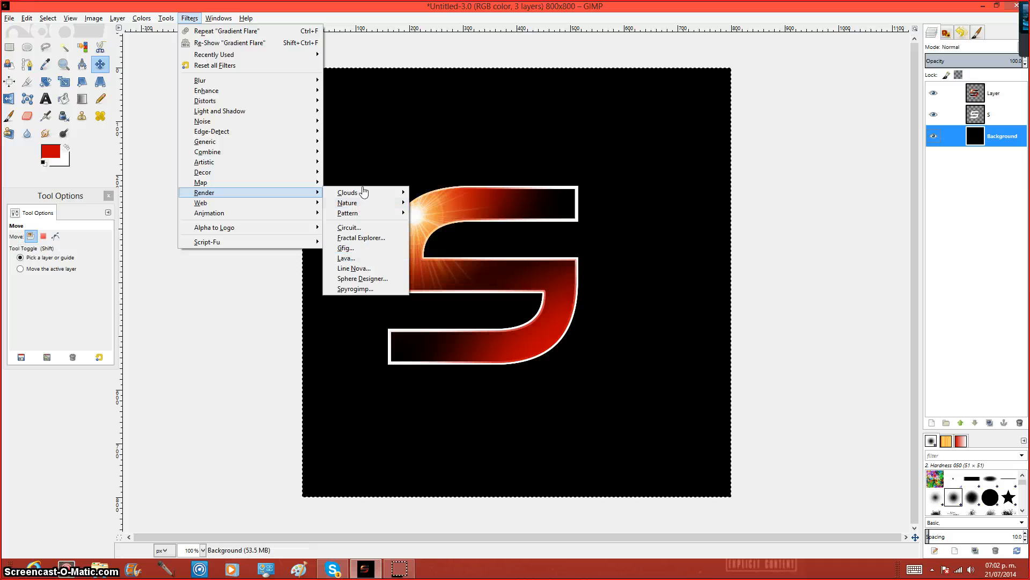
mouse_move(357, 194)
click(427, 203)
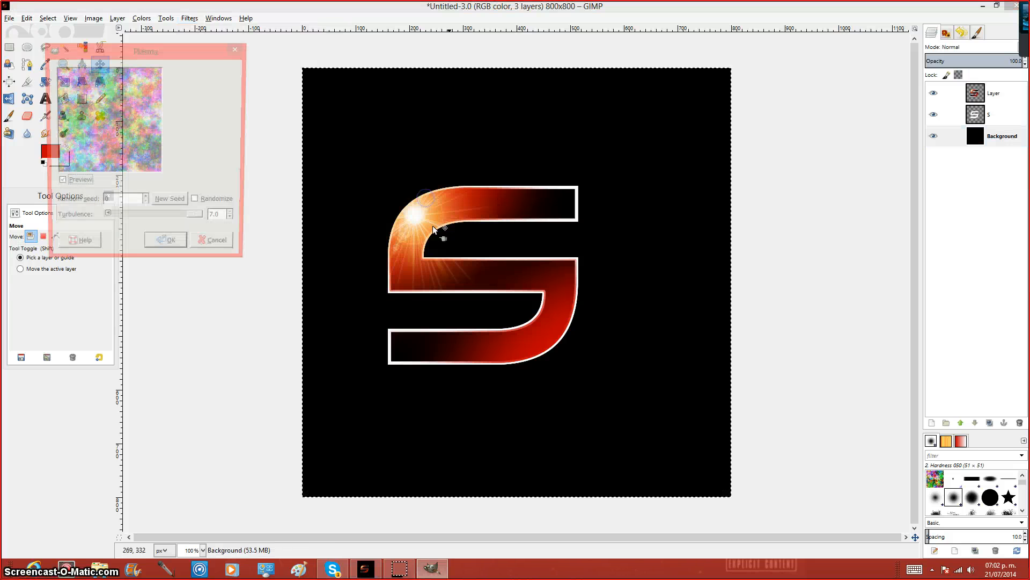
click(171, 246)
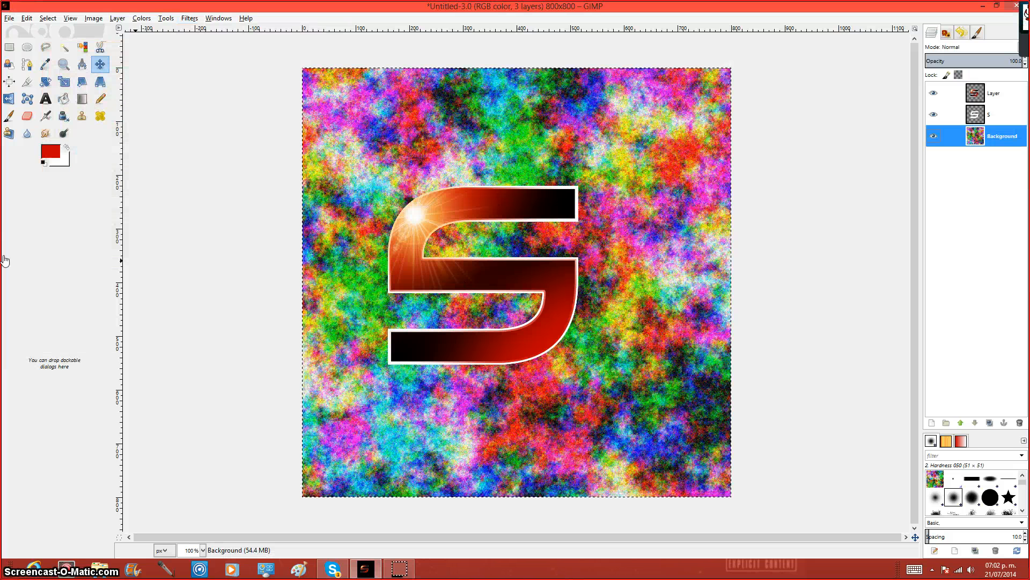
click(27, 18)
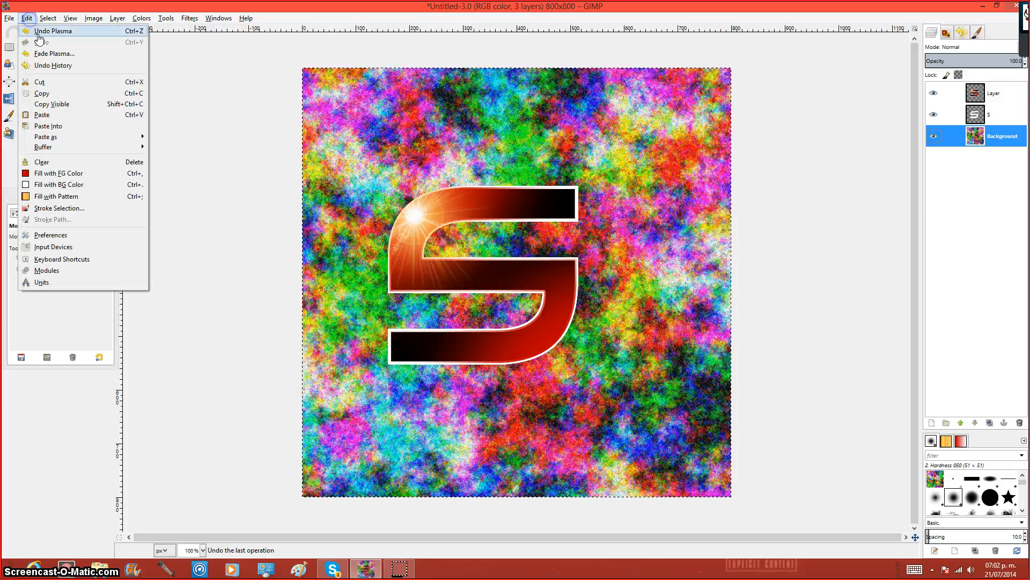
click(41, 32)
Step: Open the Line Nova render filter for the Background layer
click(190, 18)
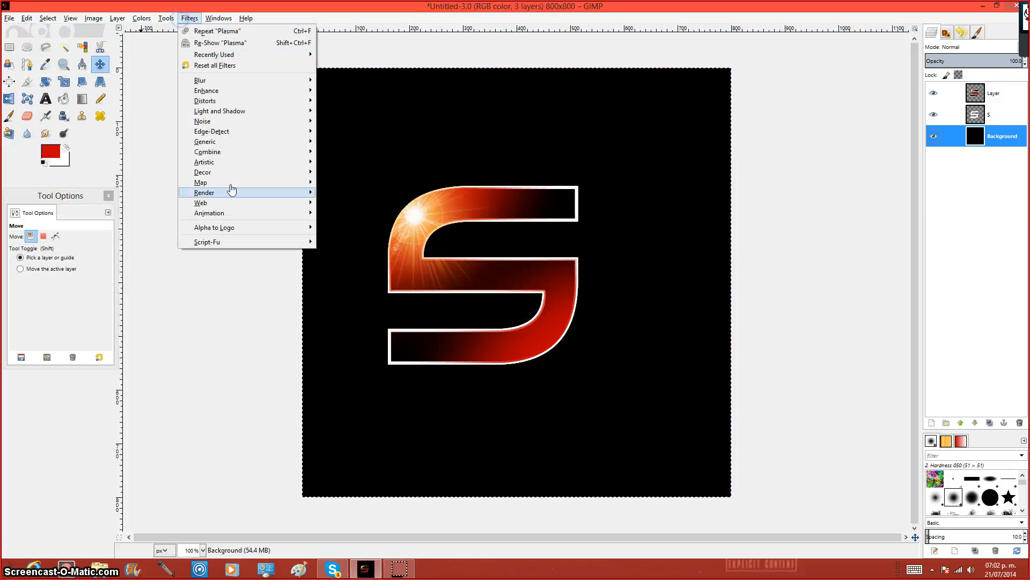
mouse_move(232, 193)
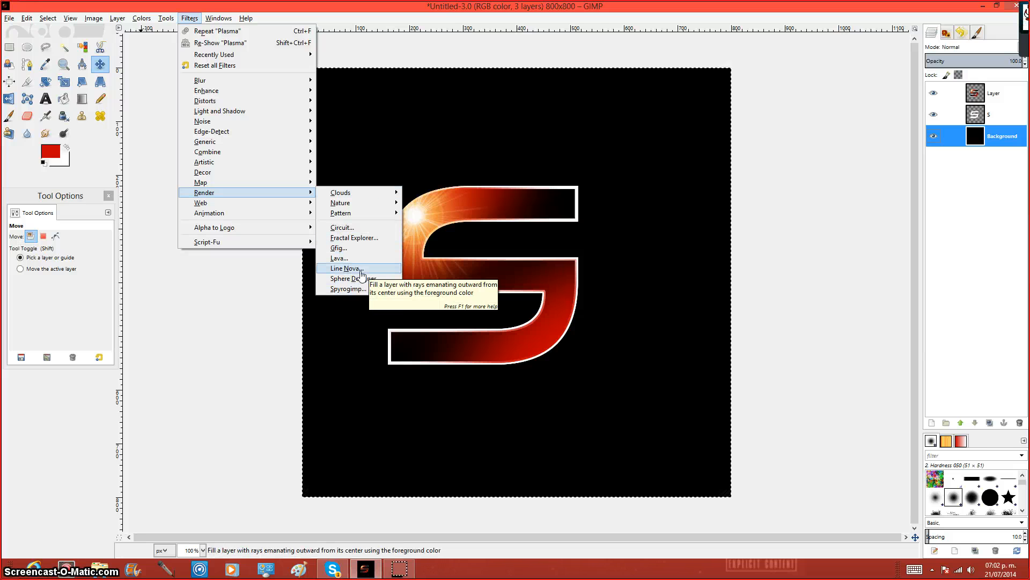
click(360, 270)
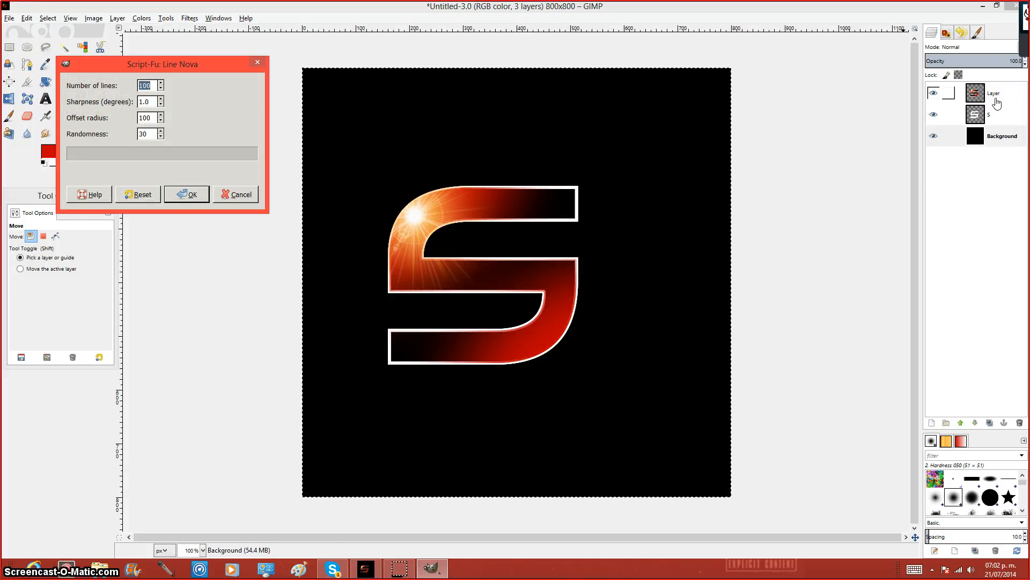
click(1001, 141)
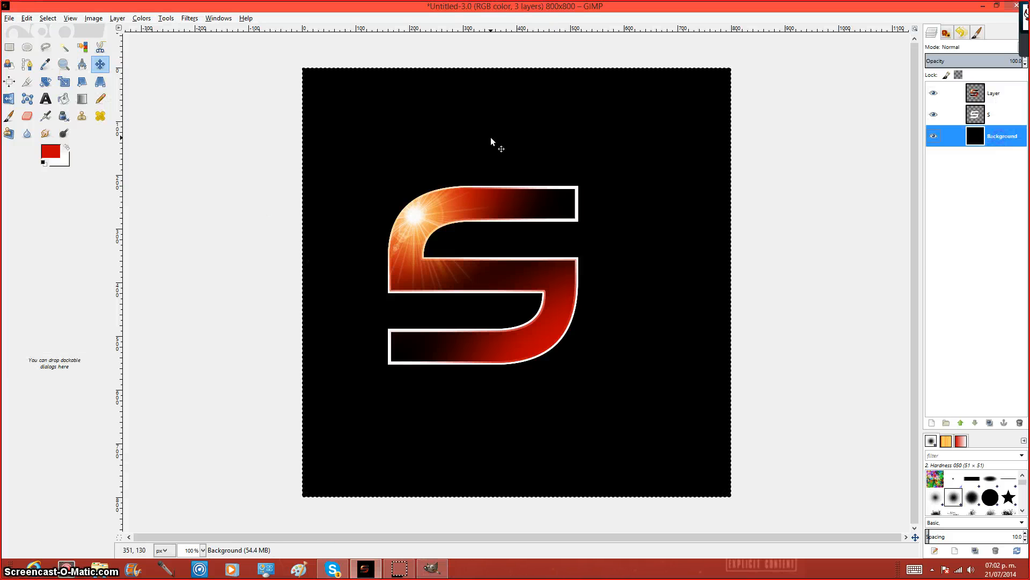
Step: Brighten the red foreground colour by raising its red channel to the maximum
click(183, 19)
click(61, 162)
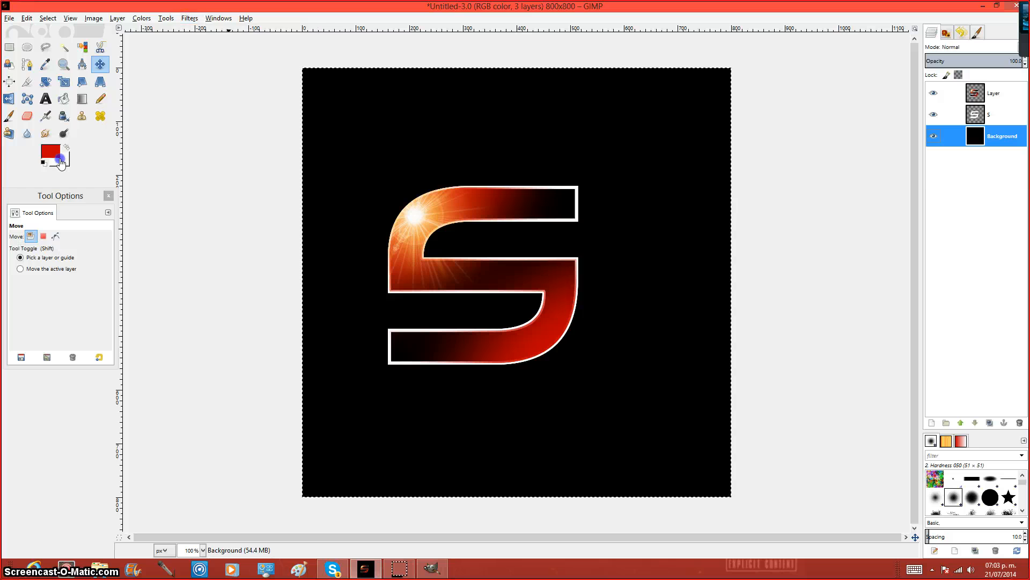
click(62, 162)
click(257, 65)
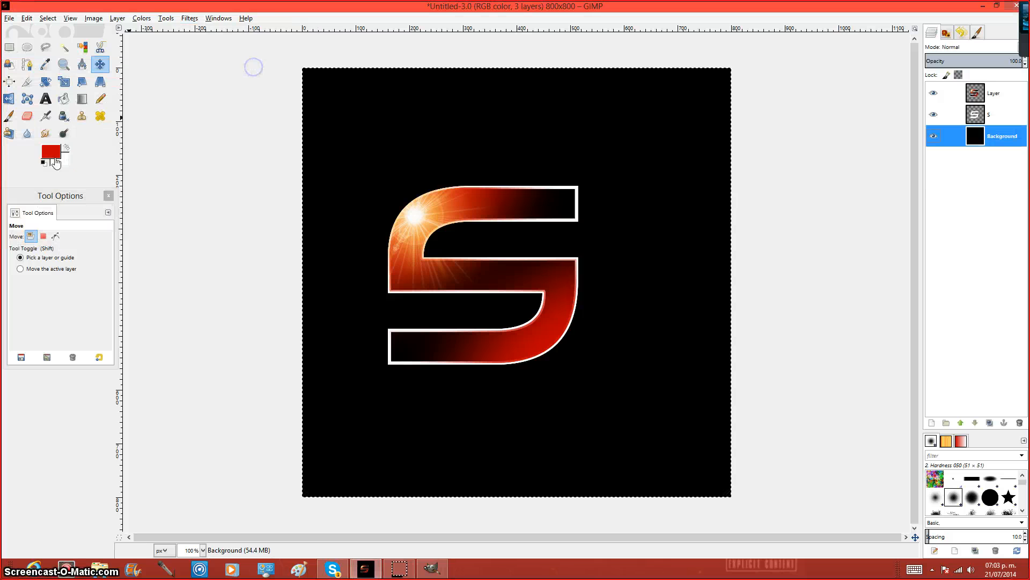
click(51, 153)
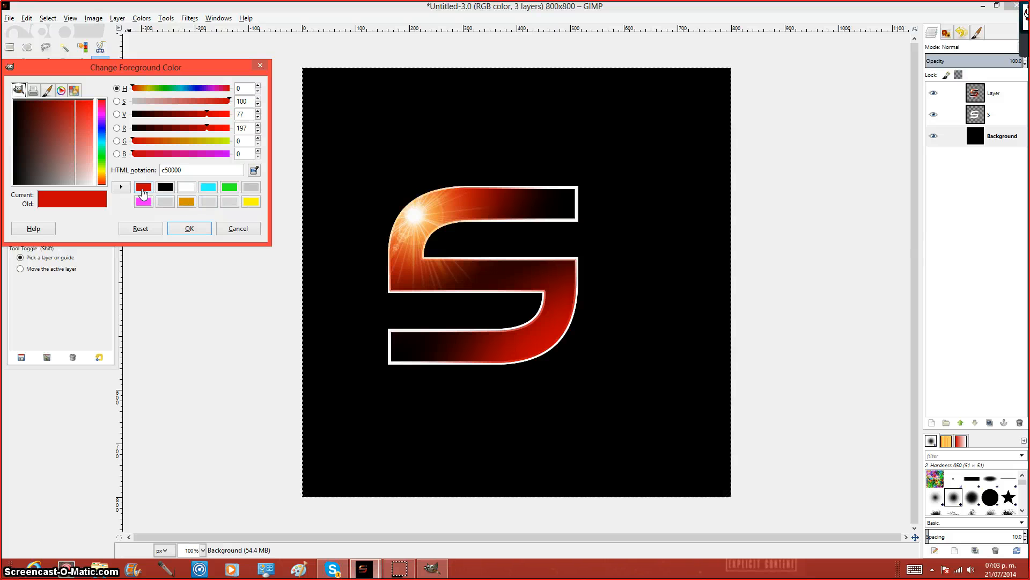
drag(207, 128, 229, 129)
click(191, 229)
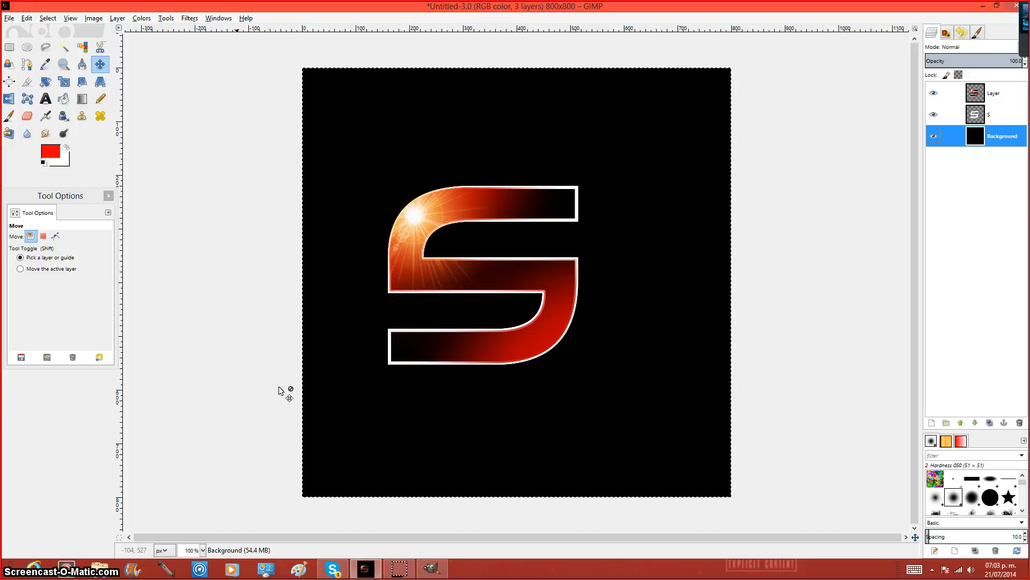
Step: Run Line Nova on the Background layer with 100 lines, sharpness 1.0, offset radius 100 and randomness 30
click(431, 570)
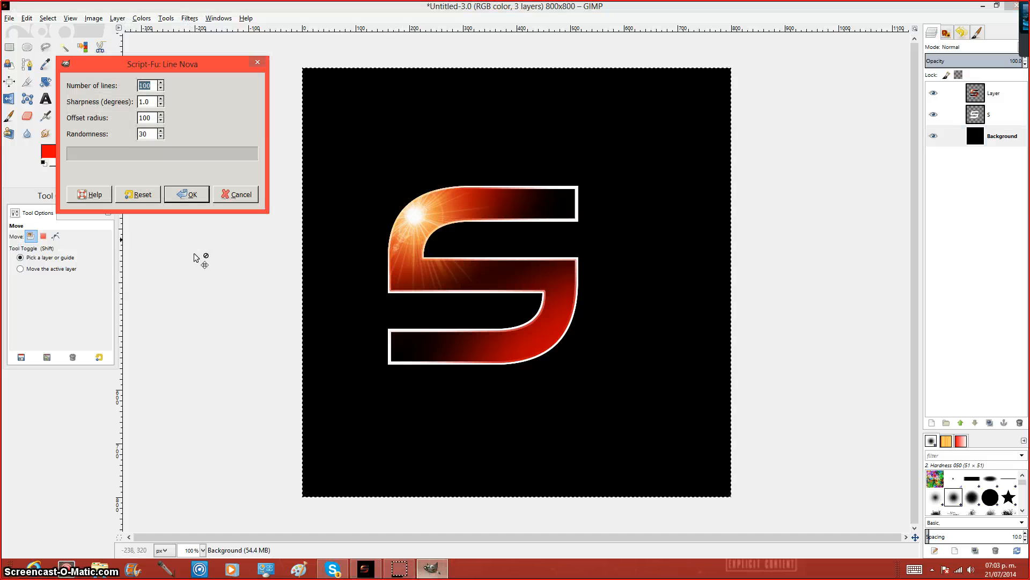
click(182, 196)
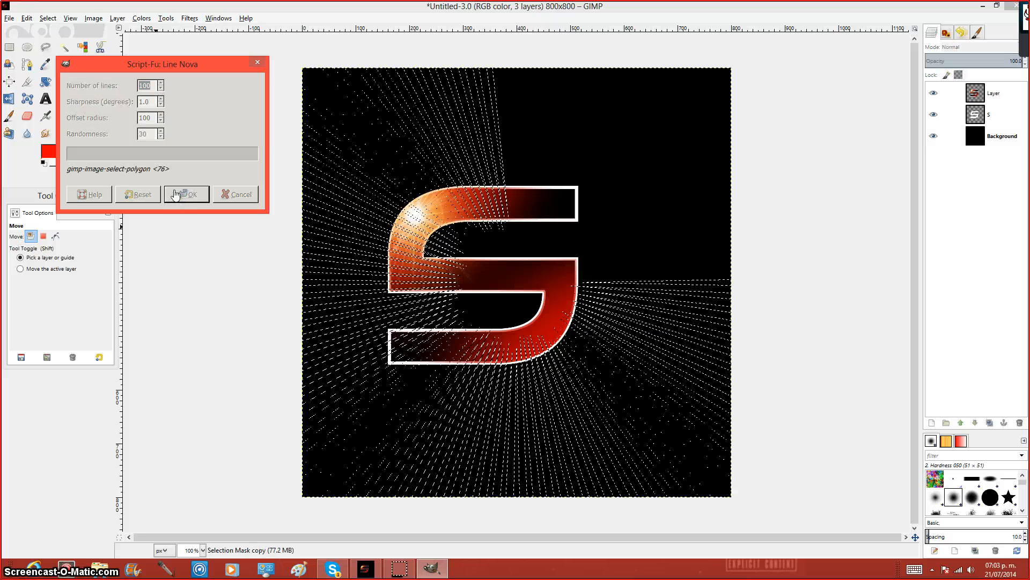
Step: Load the Background layer's alpha as the selection, and make the S text layer active
click(989, 143)
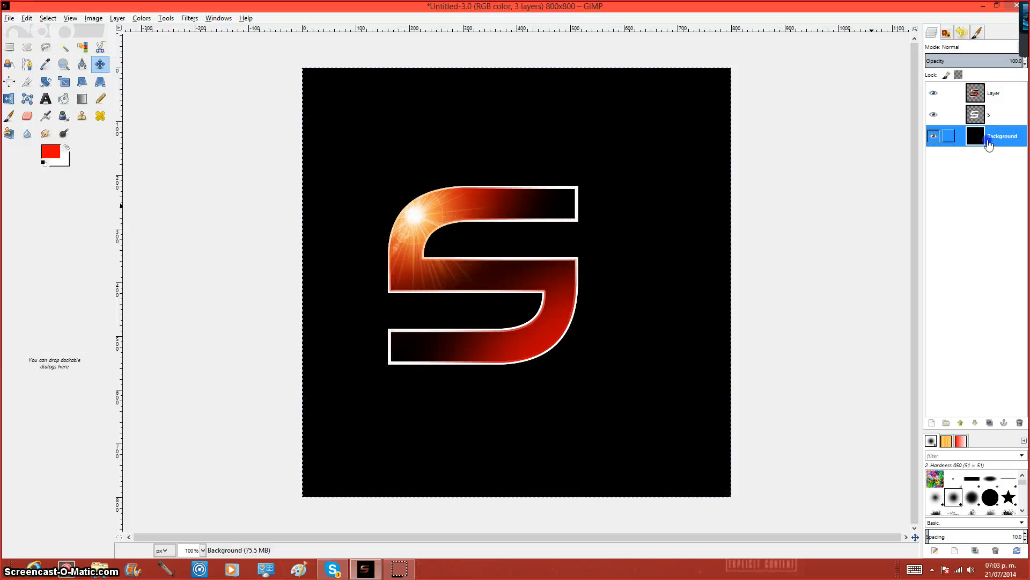
right_click(989, 144)
click(960, 402)
right_click(1013, 115)
click(1015, 185)
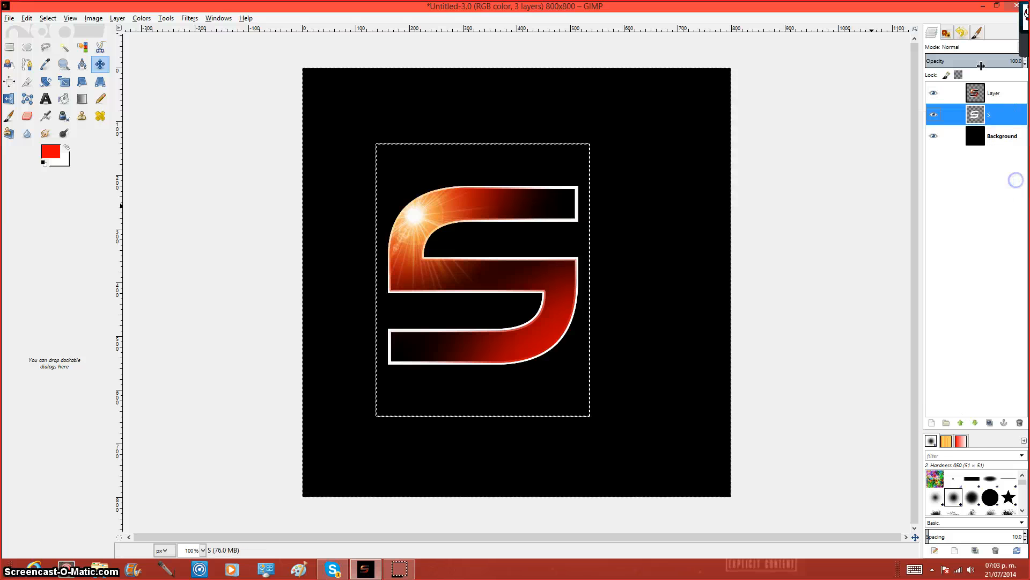
Step: Select the red S paint layer above the text layer and load its alpha as the selection
right_click(989, 112)
click(989, 101)
right_click(989, 101)
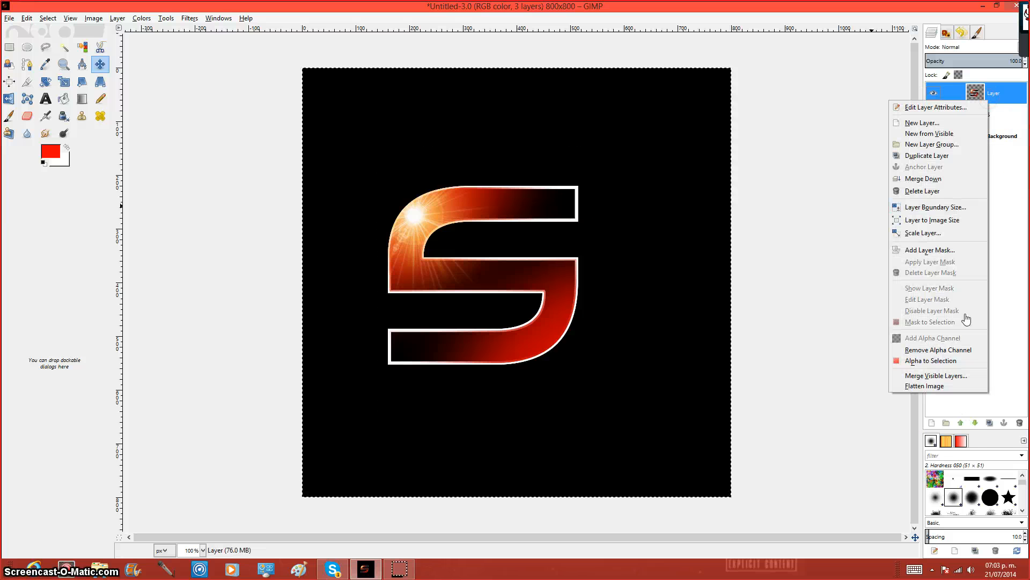
click(936, 360)
Step: Apply Line Nova to the red S layer, reusing the last filter settings
click(190, 18)
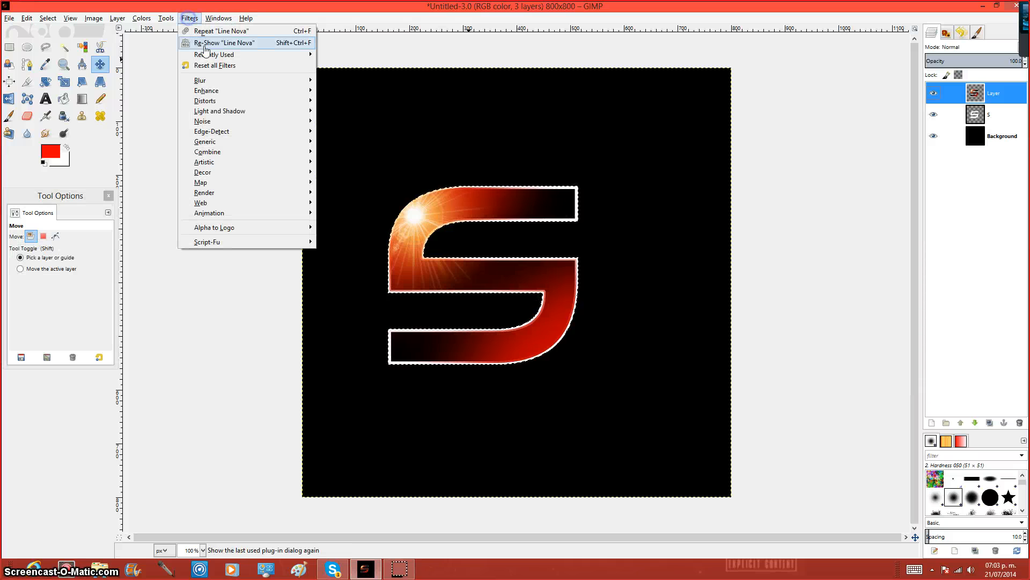
click(206, 48)
click(200, 208)
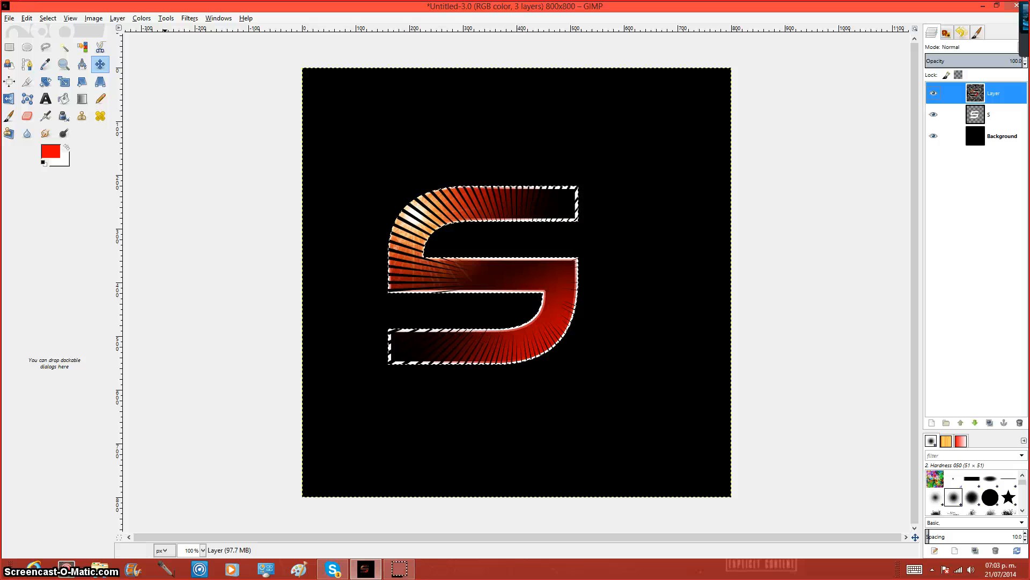
Step: Create a new blank 800 × 800 image and activate the Text tool
click(10, 18)
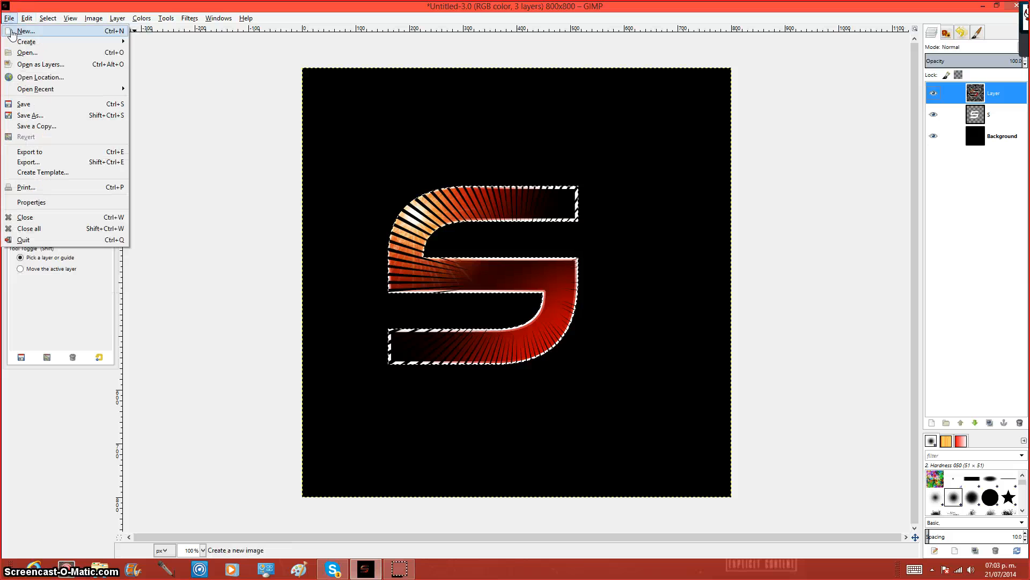
click(24, 26)
click(633, 281)
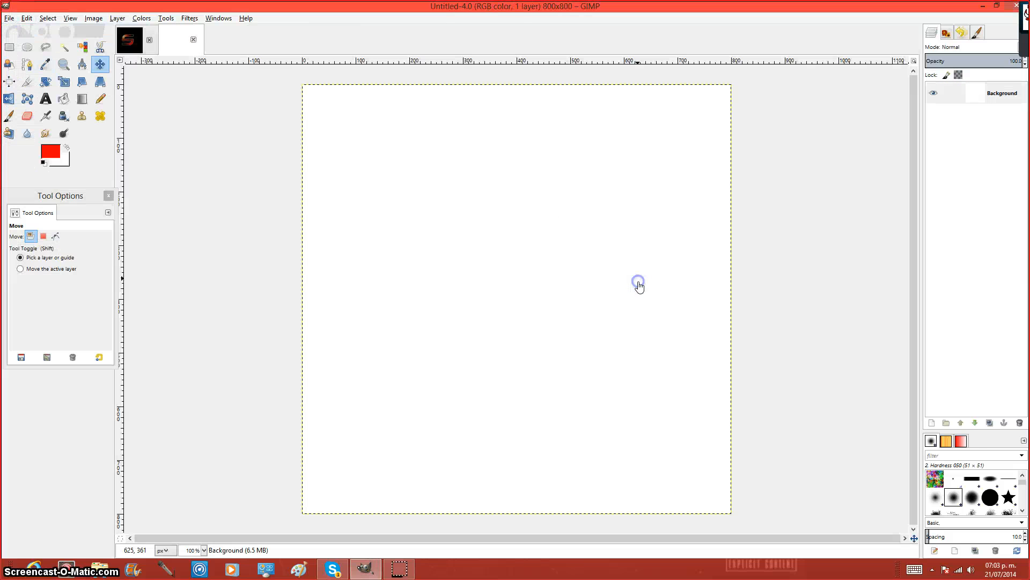
click(46, 99)
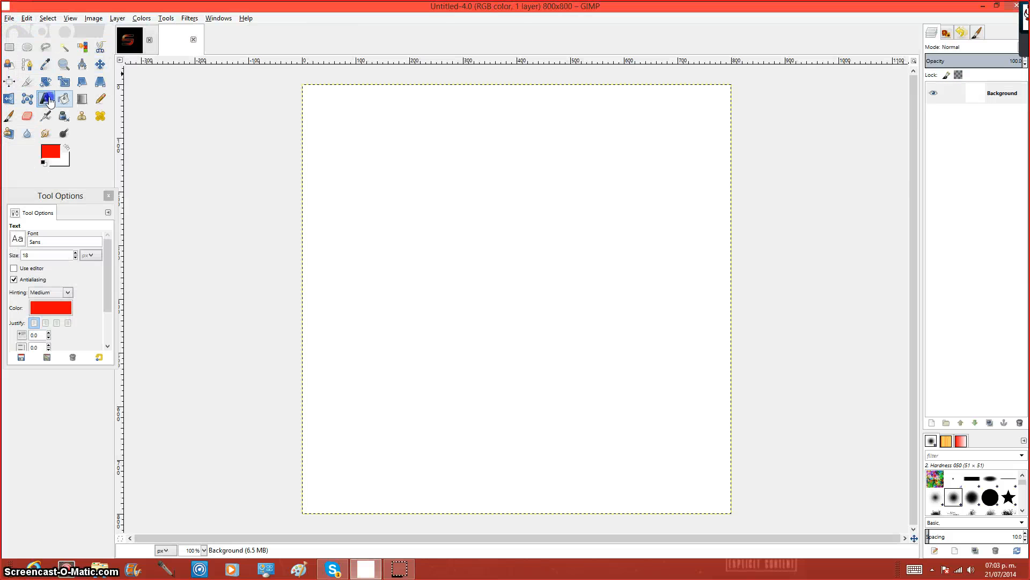
Step: Set the foreground color to black (000000) and bucket-fill the Background layer with it
click(63, 98)
click(376, 174)
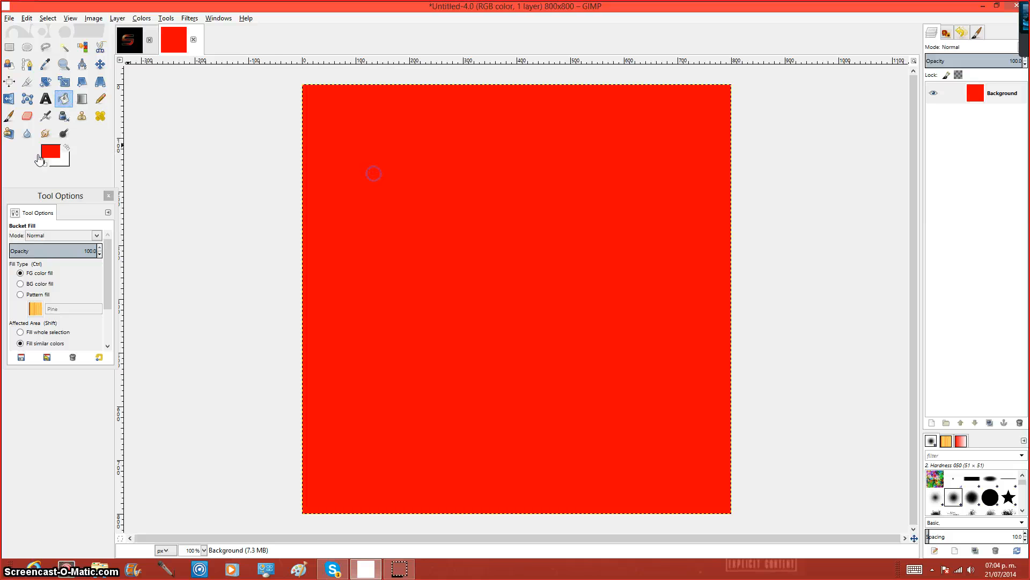
click(51, 152)
click(186, 186)
click(200, 229)
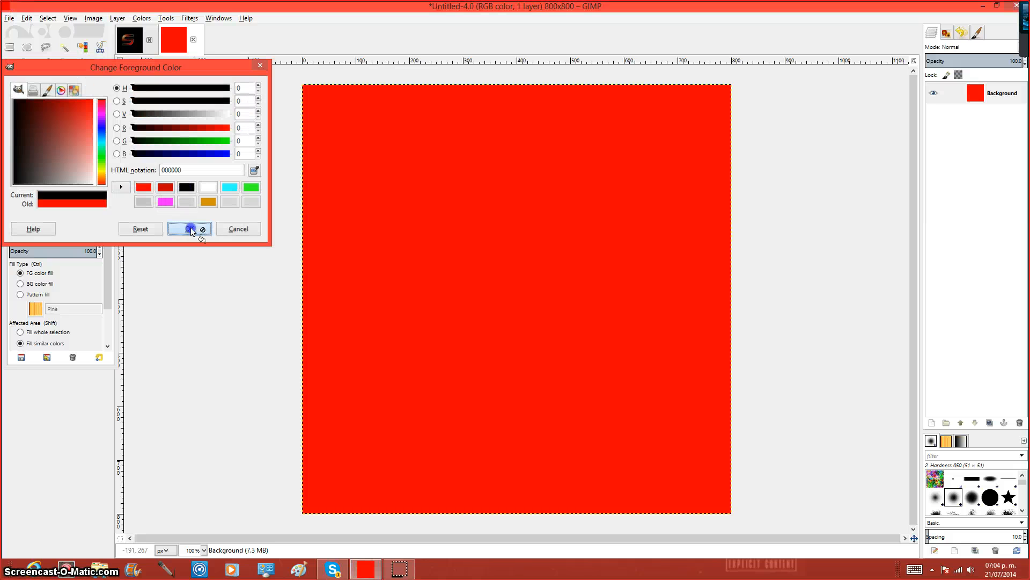
click(340, 220)
Step: Draw a text frame about 418 × 265 px in the upper middle of the canvas and enter "T"
click(46, 99)
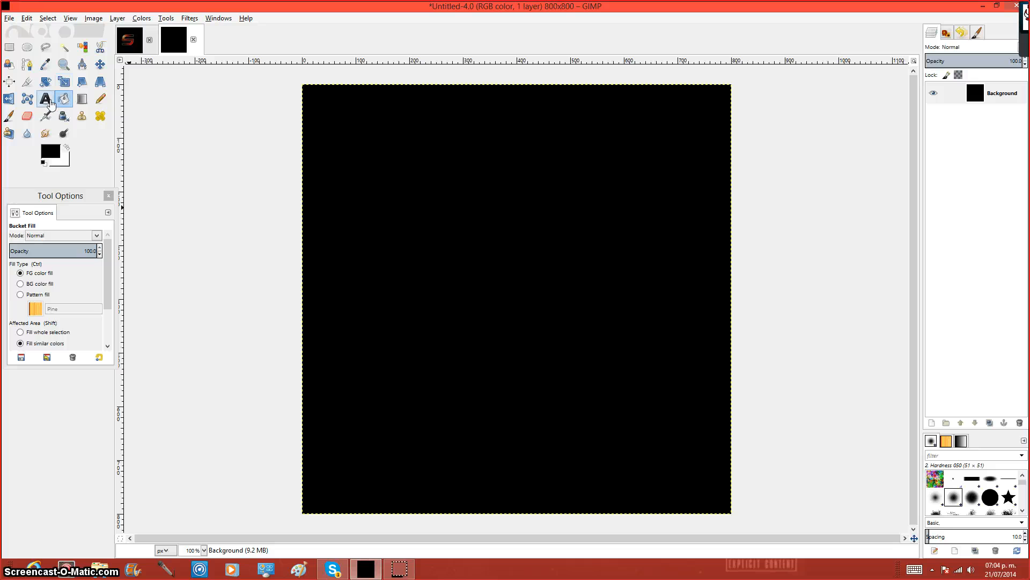
drag(390, 200, 614, 342)
click(571, 313)
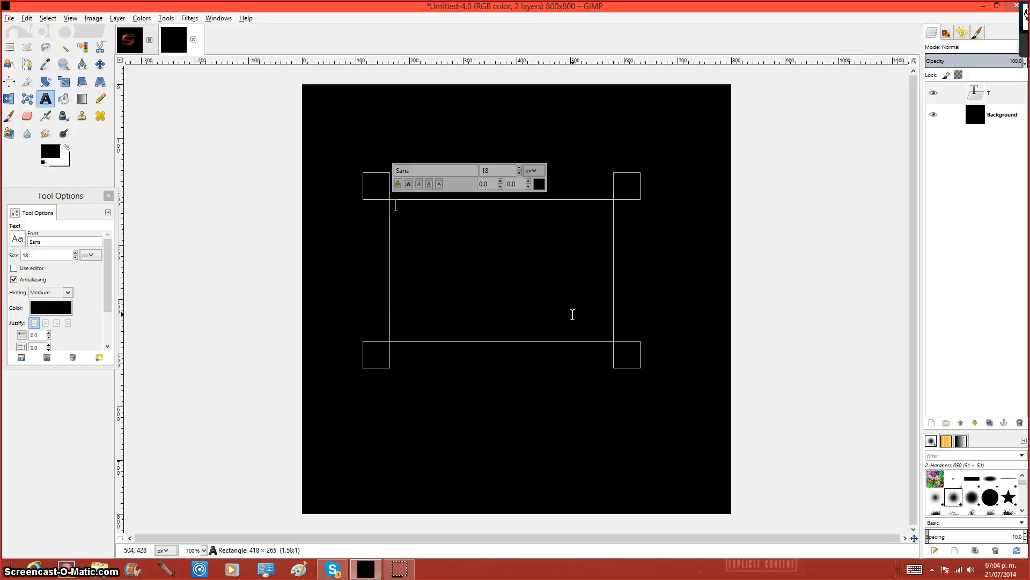
Step: Change the color of the T text to orange e88b00
click(539, 185)
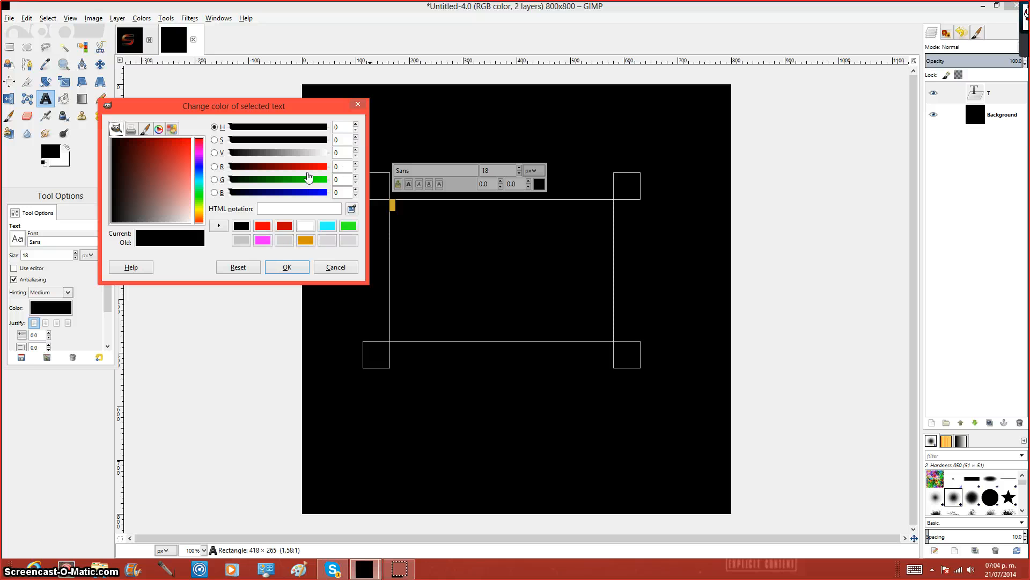
mouse_move(303, 166)
mouse_down()
mouse_move(280, 166)
mouse_move(319, 167)
mouse_up()
click(282, 179)
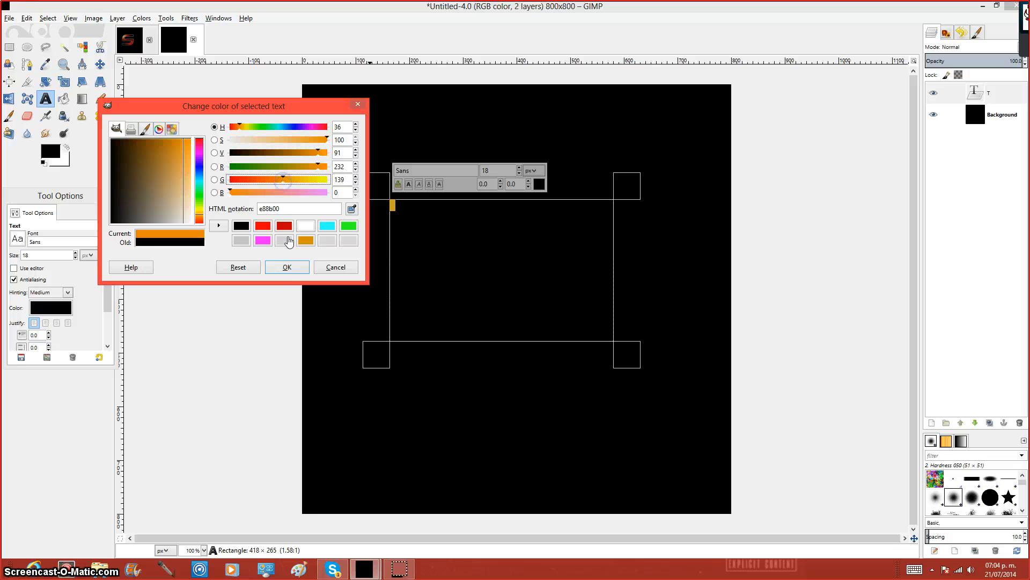
click(288, 267)
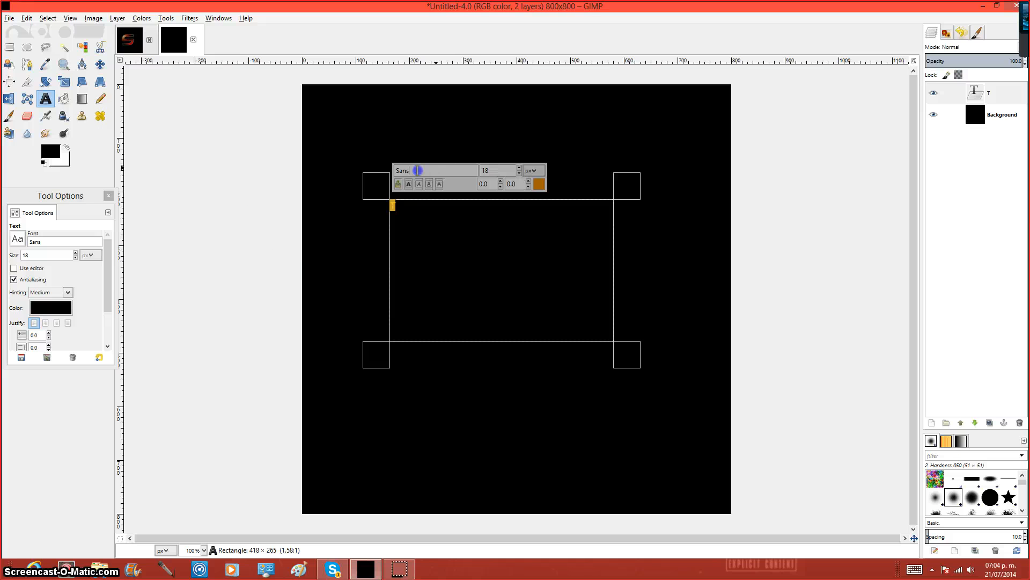
Step: Set the T text's font to SL Panzerkardinal and its size to 480 px
double_click(399, 171)
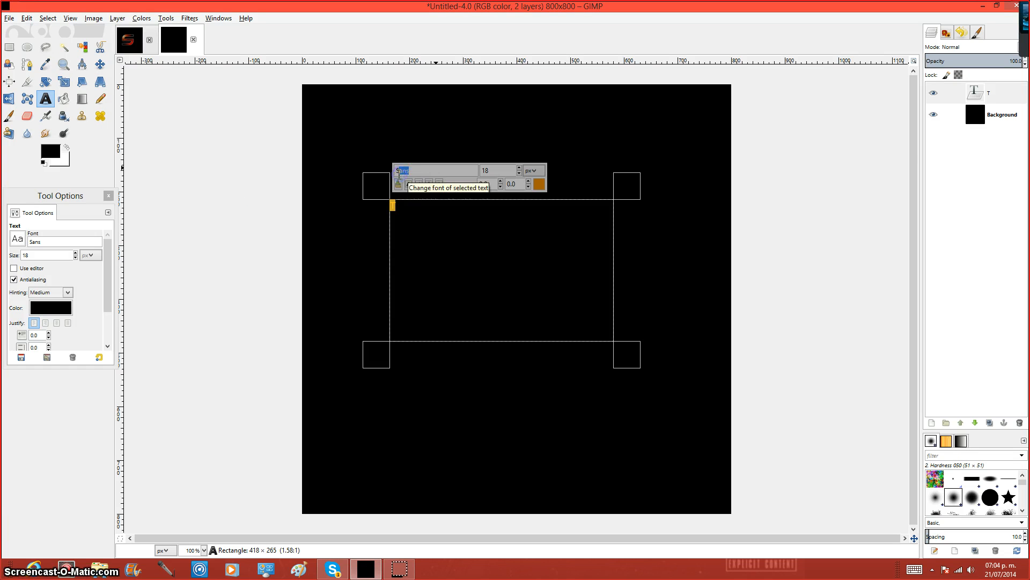
text(S)
scroll(451, 407, down, 5)
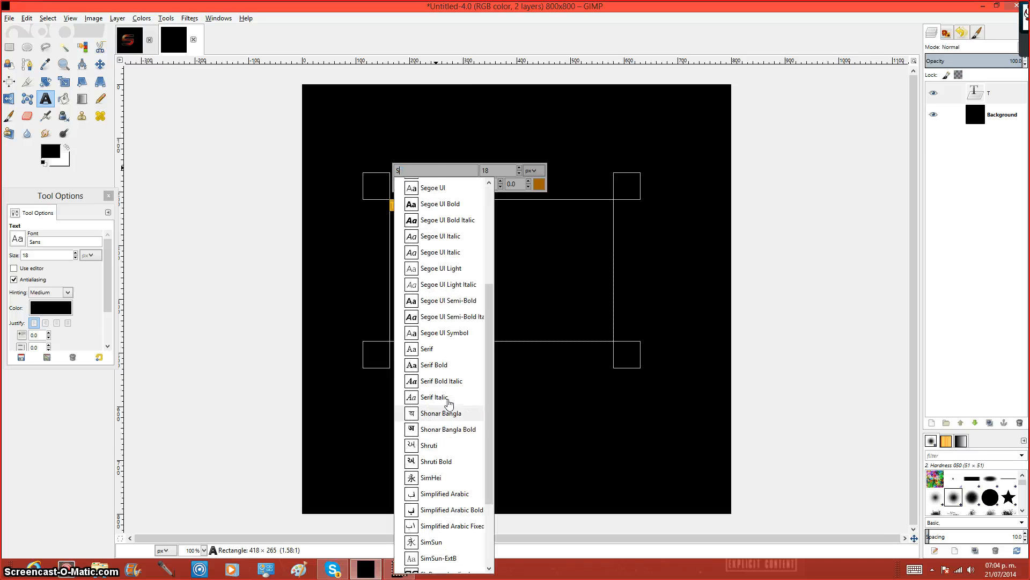
click(432, 470)
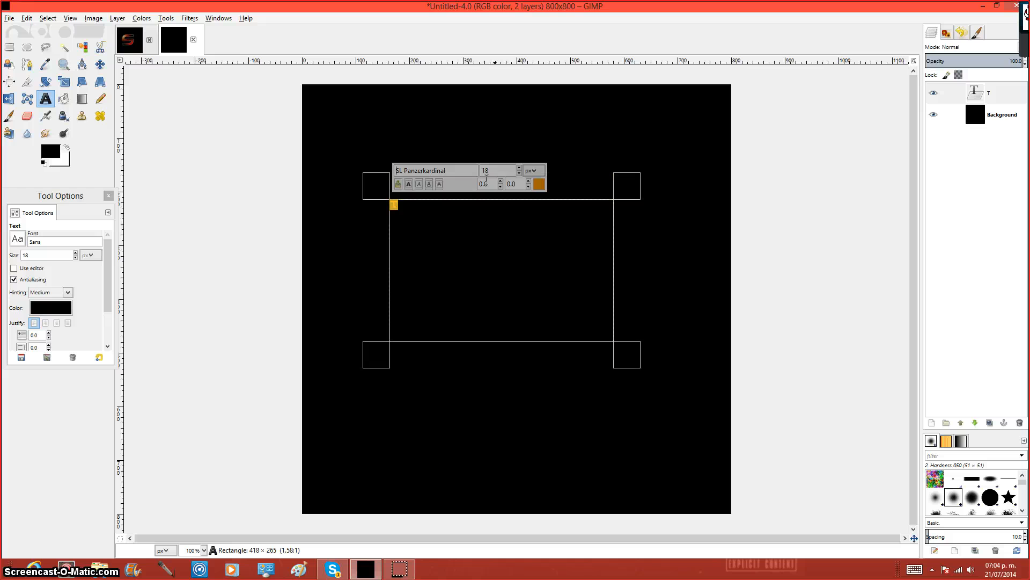
click(520, 168)
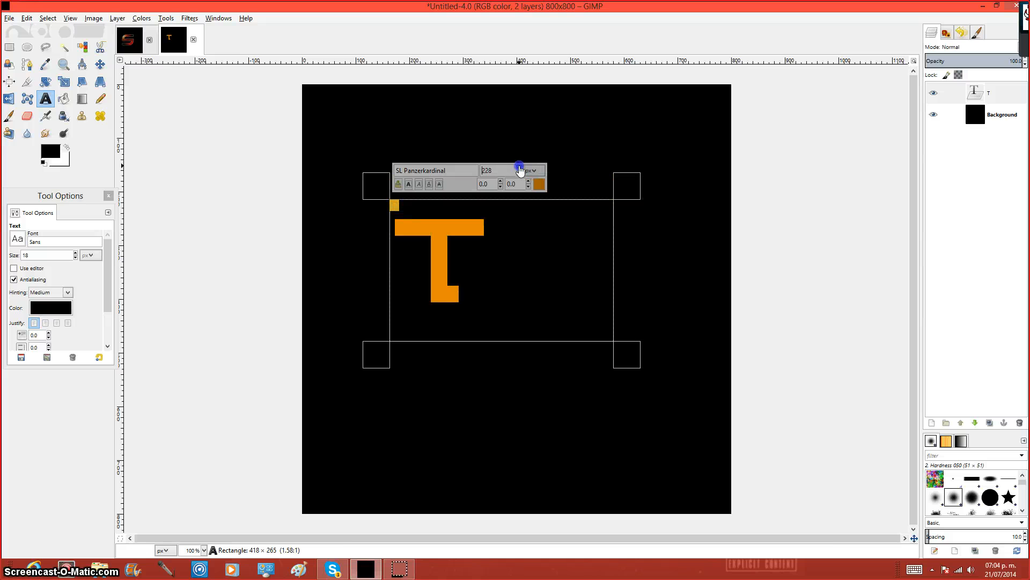
Step: Resize the text frame to about 424 × 553 px around the enlarged T, and switch to the Airbrush tool
drag(626, 336, 668, 477)
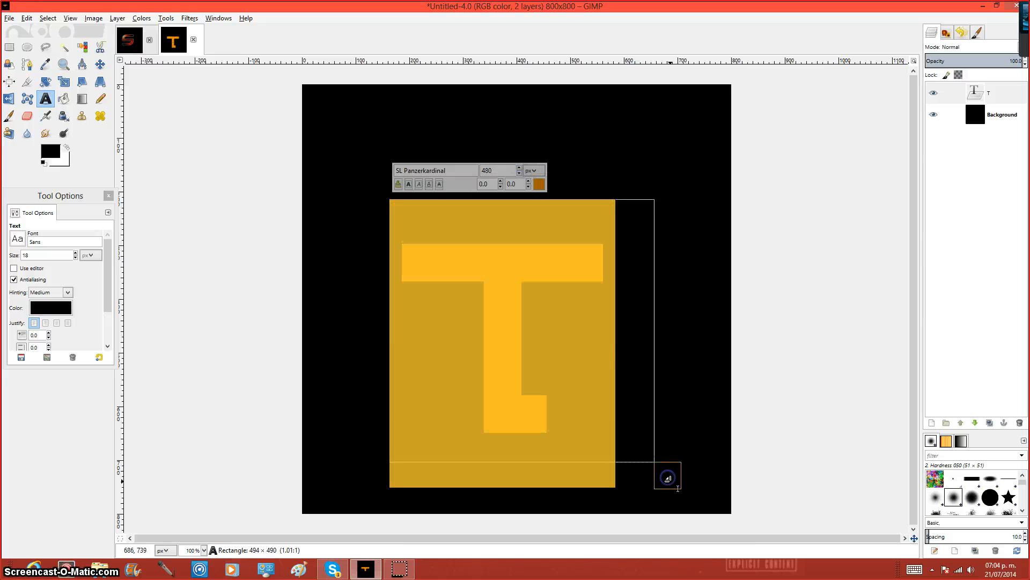
drag(382, 198, 368, 134)
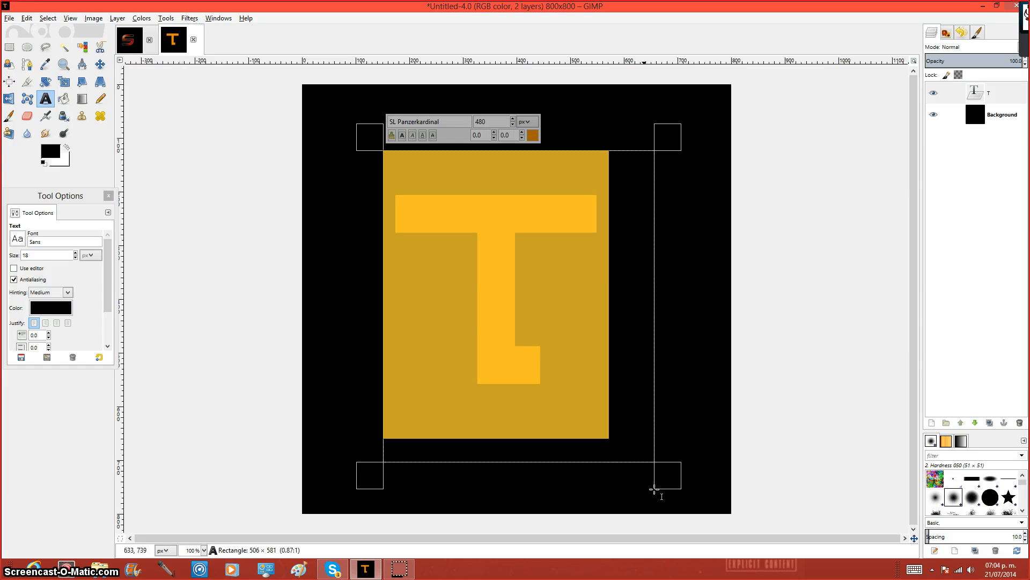
drag(654, 489, 623, 459)
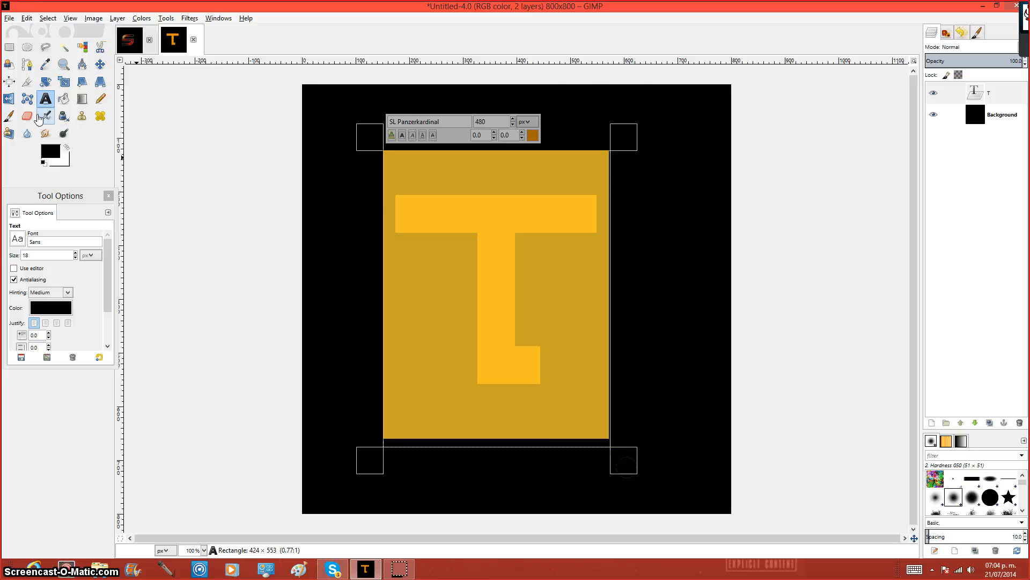
click(42, 116)
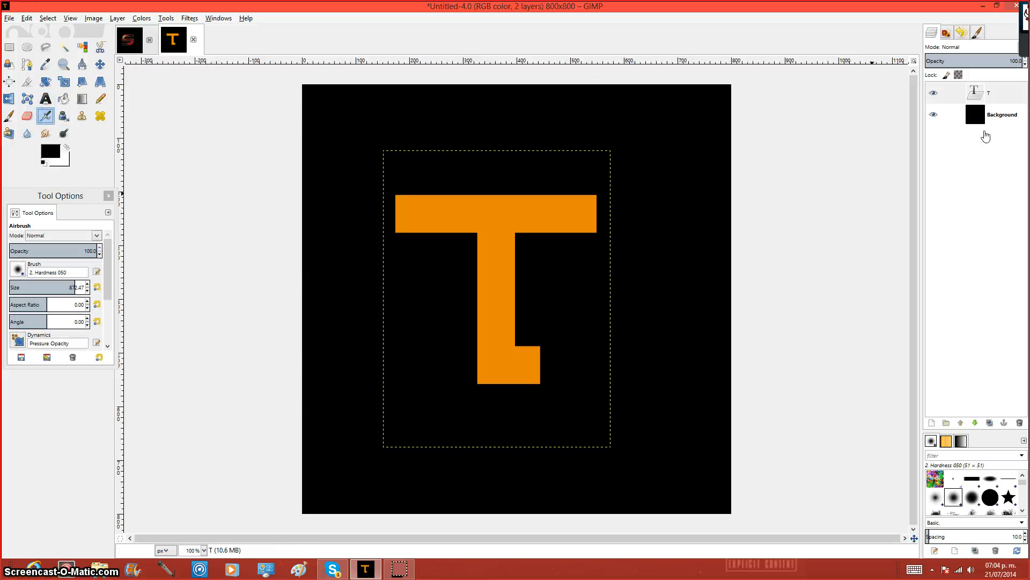
Step: Make the T text layer active and load its alpha as the selection
click(982, 94)
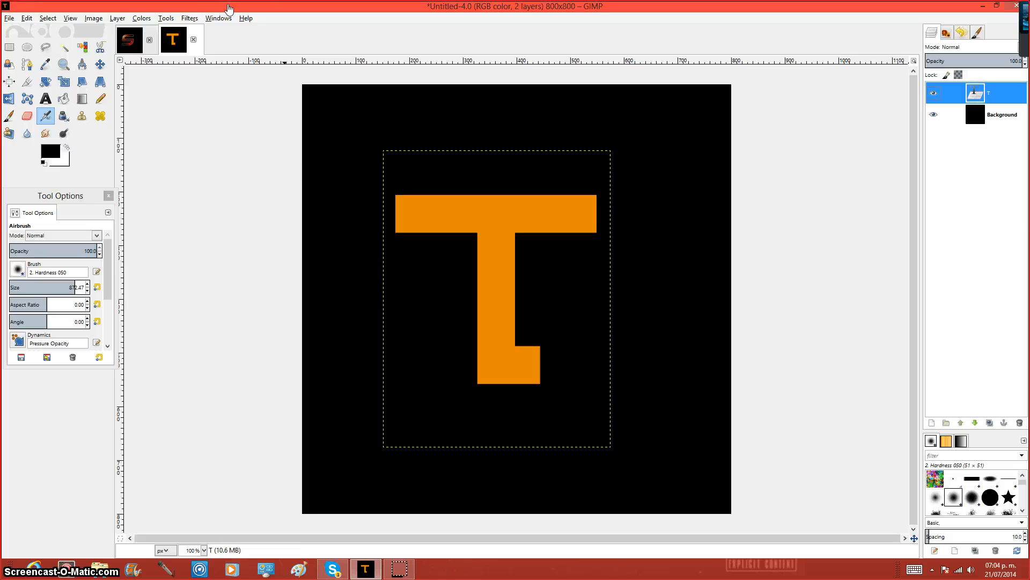
click(187, 19)
click(975, 182)
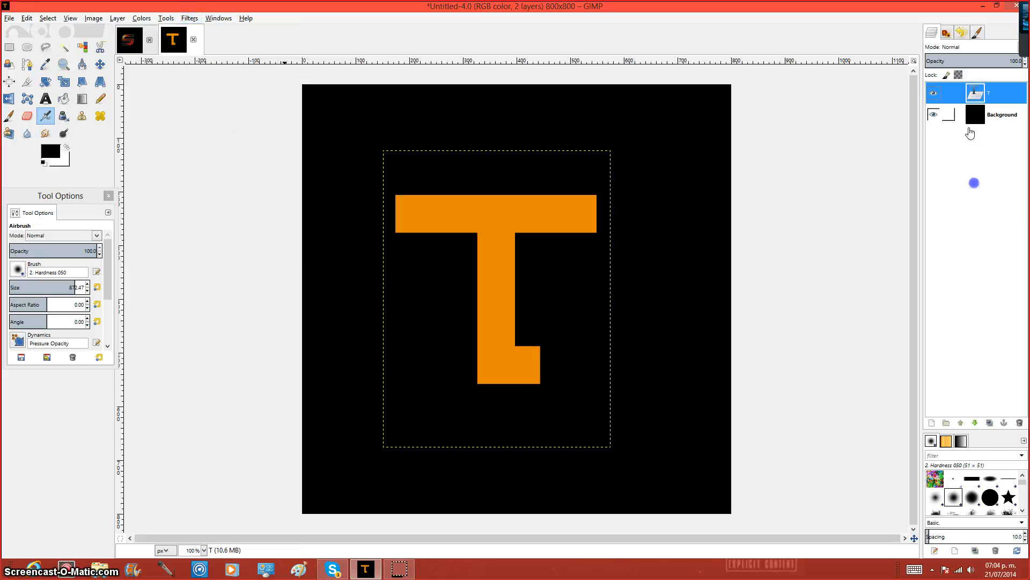
click(990, 80)
right_click(995, 107)
click(937, 419)
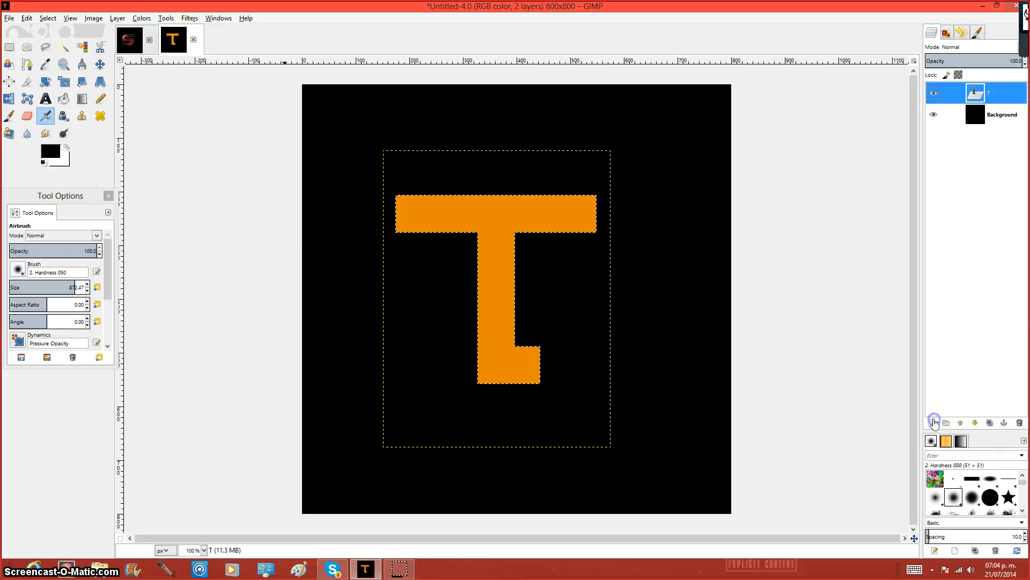
Step: Apply the Line Nova render filter to the selected T
click(190, 19)
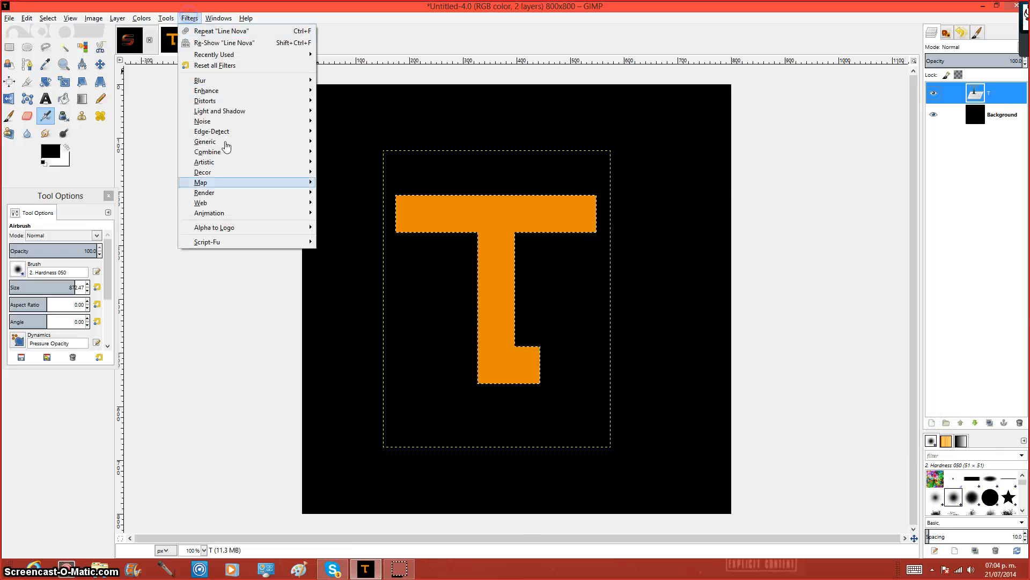
mouse_move(237, 194)
click(381, 267)
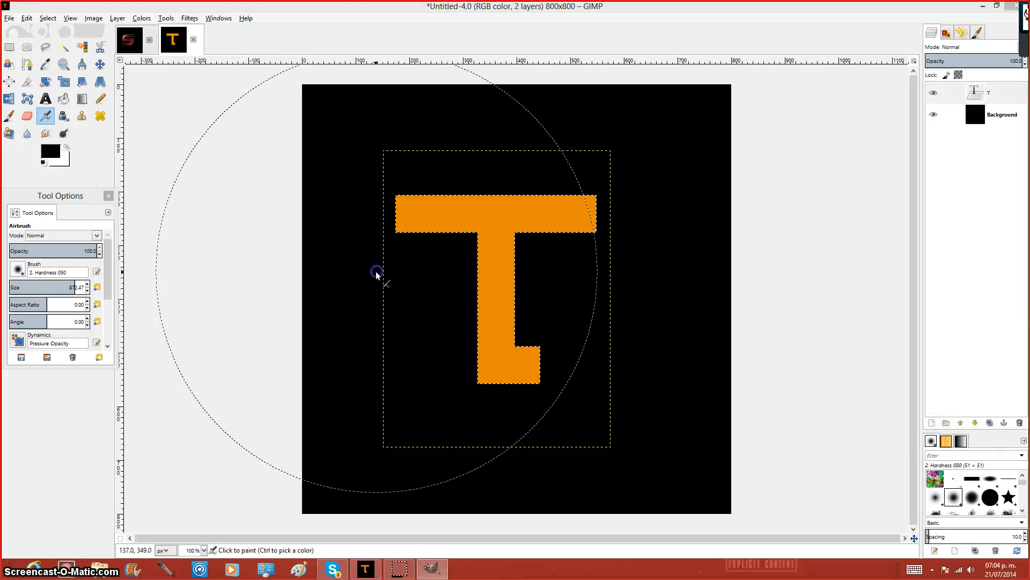
click(241, 250)
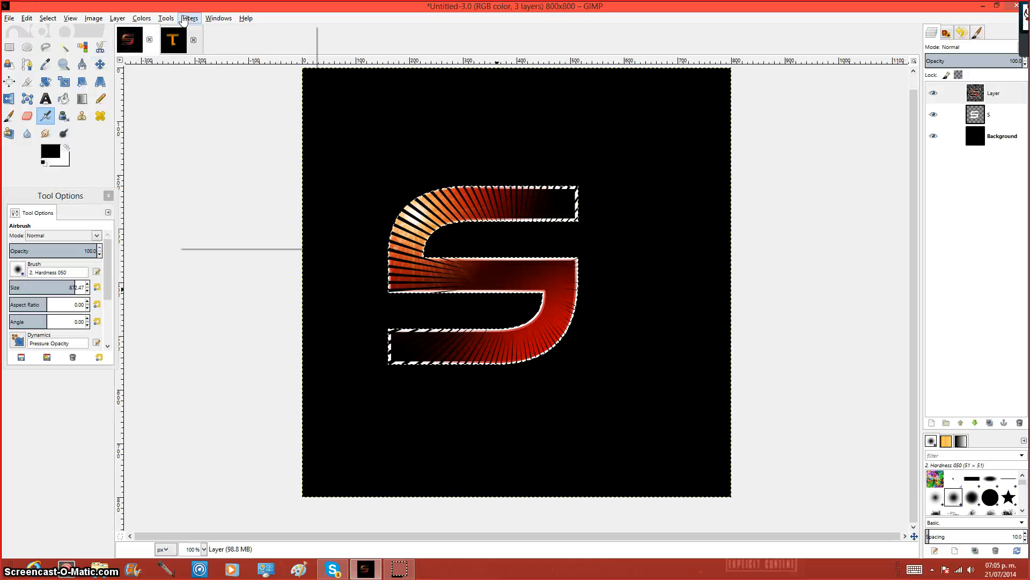
click(189, 17)
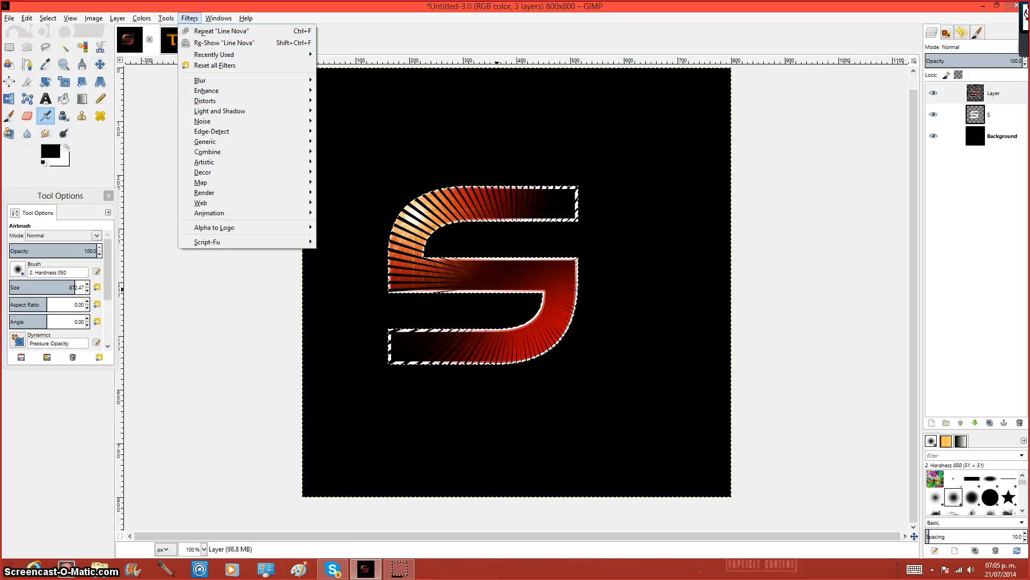
click(238, 396)
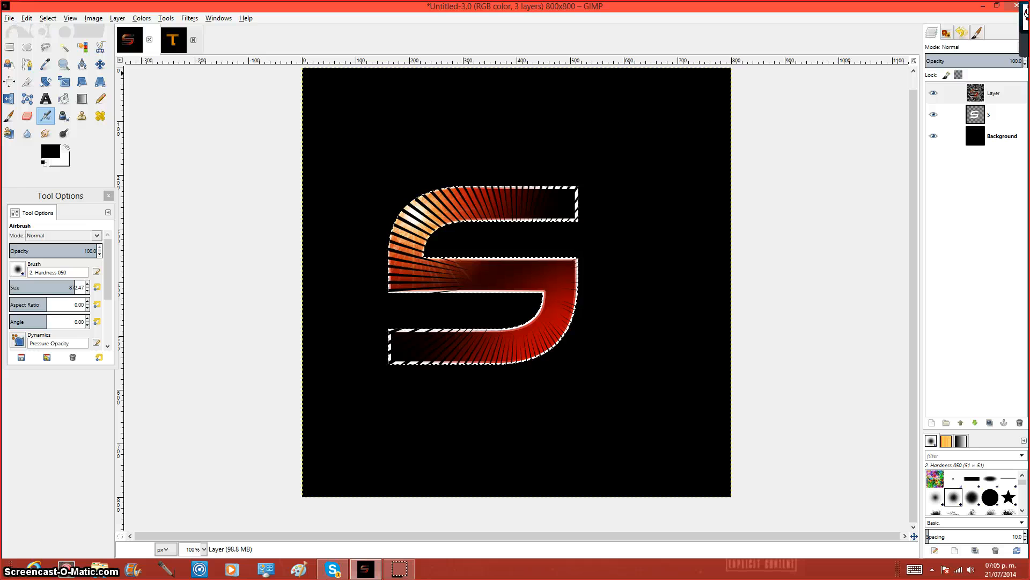
Step: Export the S logo image as S.png to the Desktop folder with the PNG export options offered
click(8, 20)
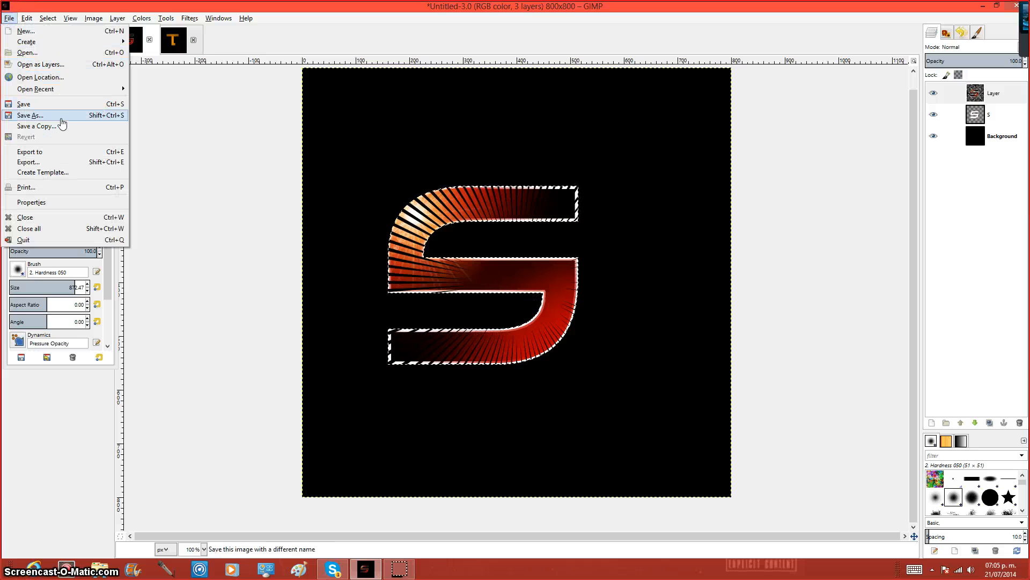
click(74, 161)
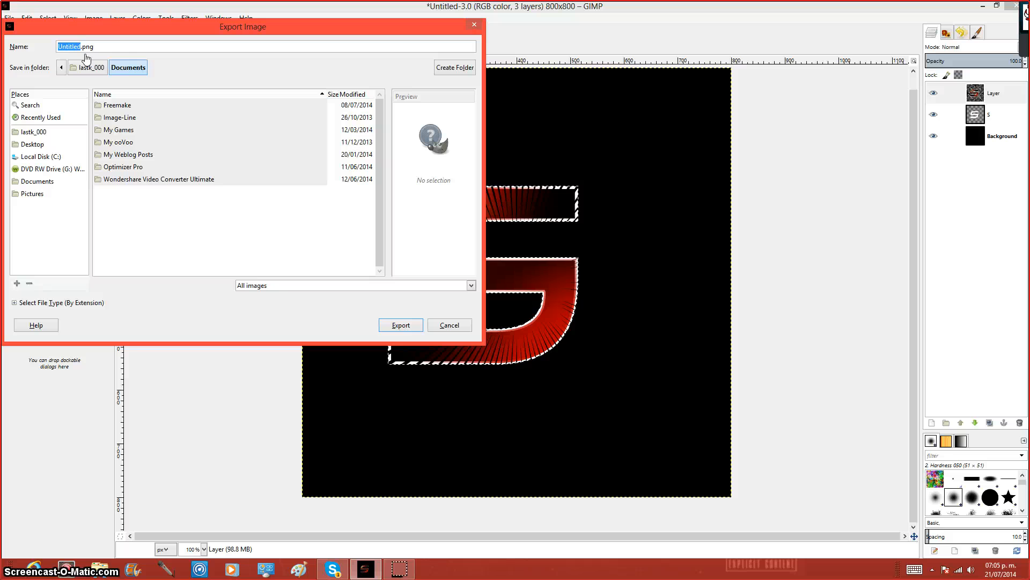
key(BackSpace)
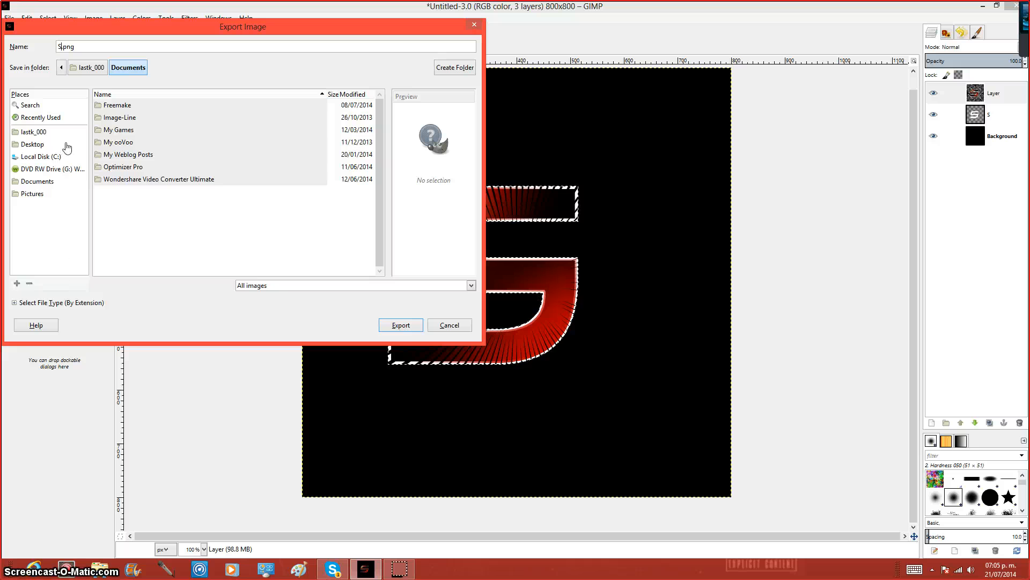
click(42, 145)
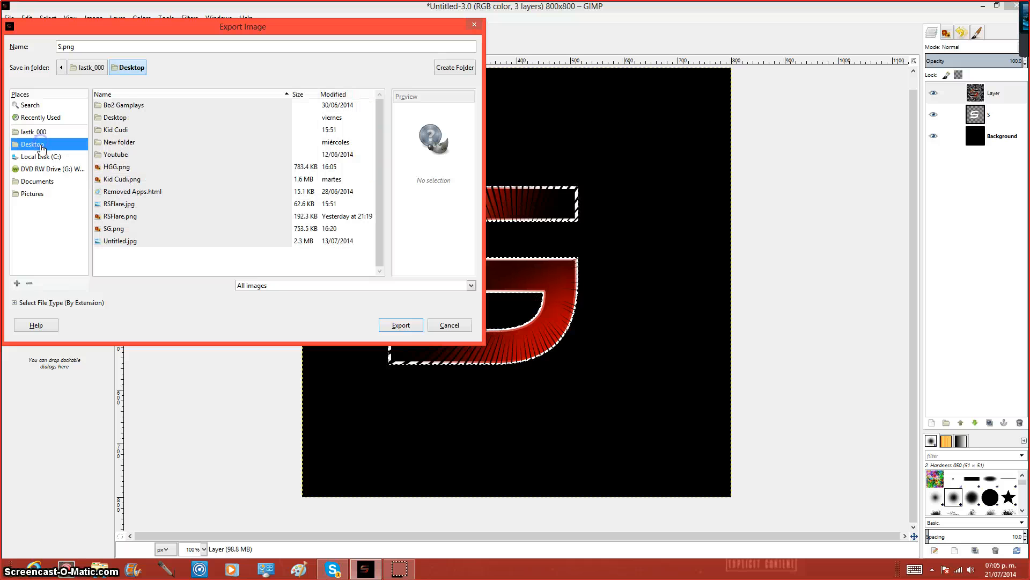
click(401, 325)
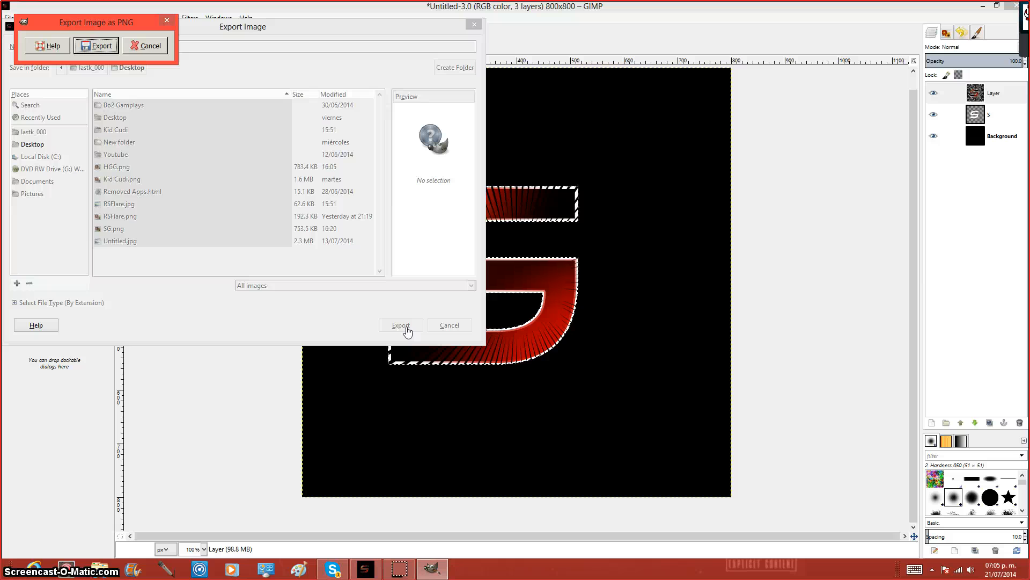
drag(90, 22, 244, 177)
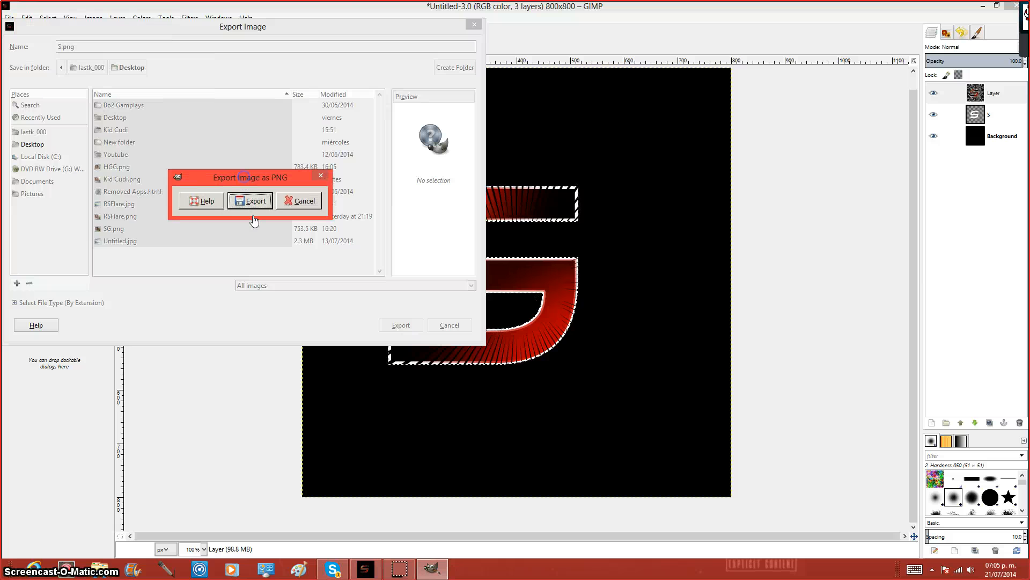
click(252, 201)
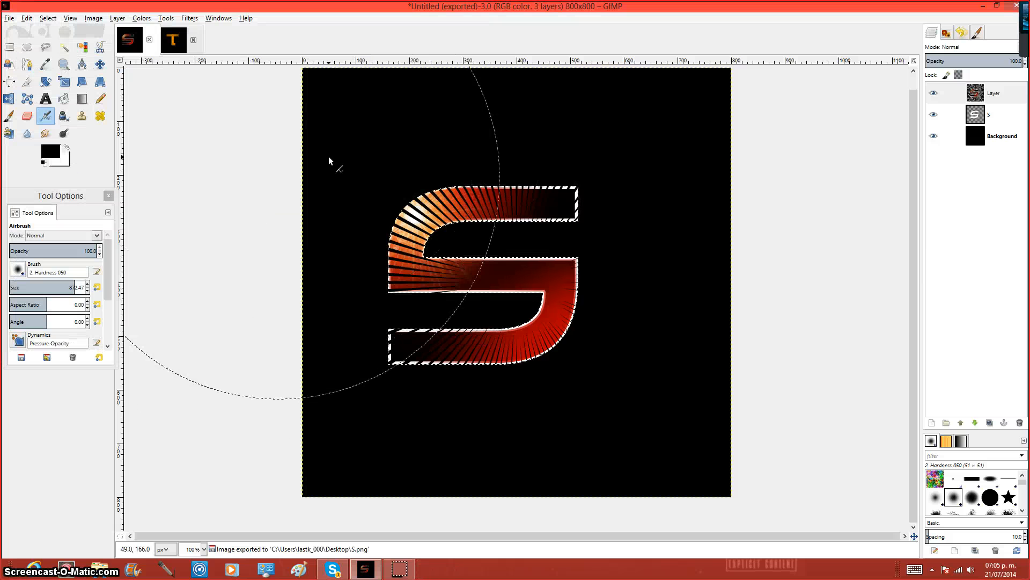
Step: Switch to the Windows desktop, move the exported S image to the middle, and view it in Paint before closing it
click(984, 5)
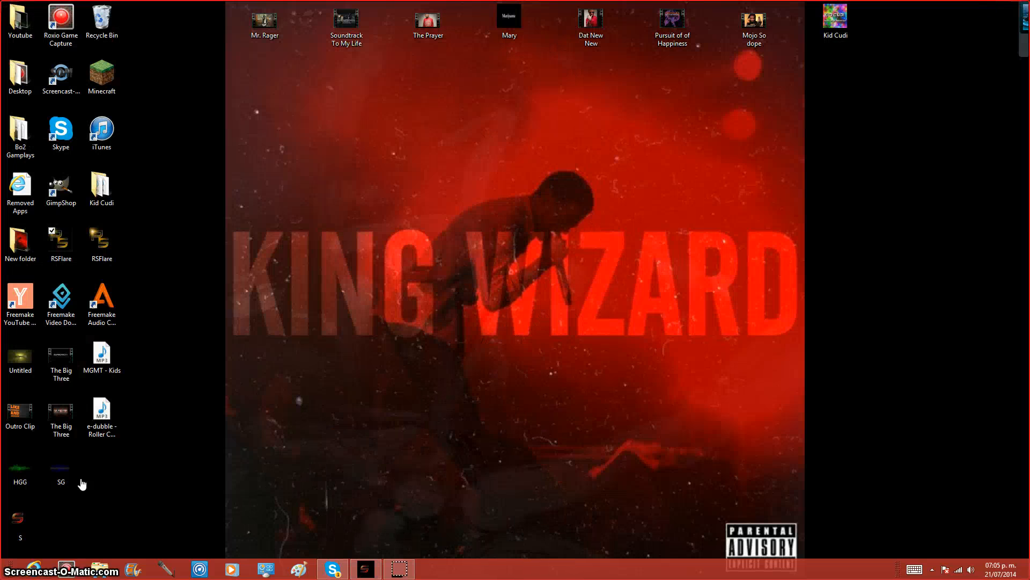
drag(19, 525, 413, 311)
double_click(434, 301)
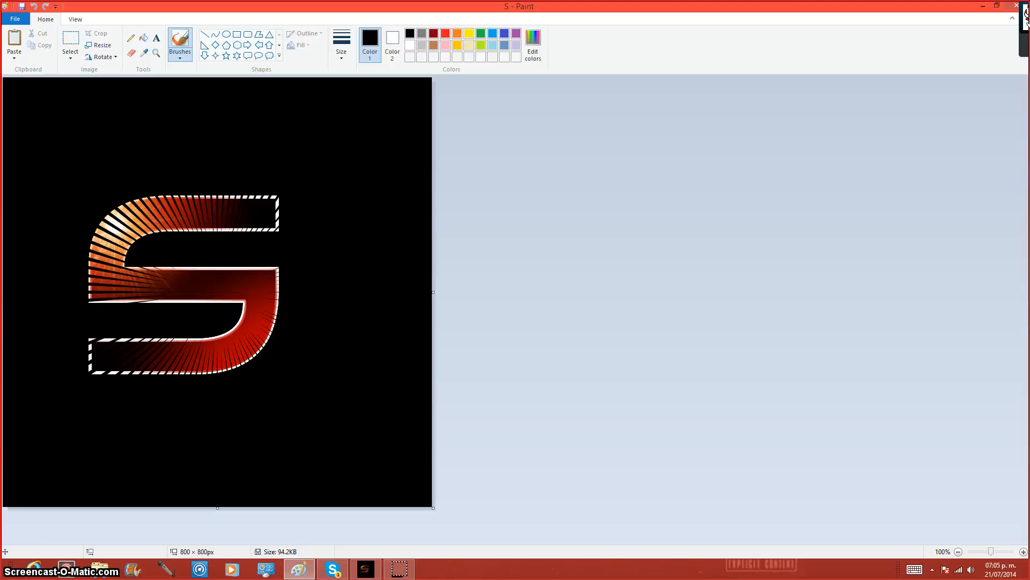
click(1017, 5)
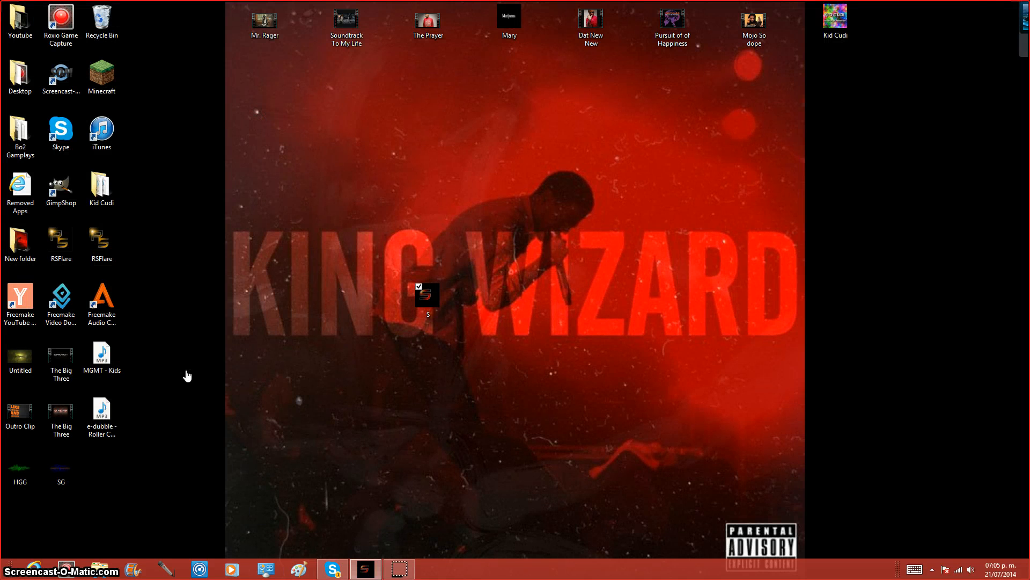
Step: Open the Untitled image on the desktop to view its flare text design, and close it
double_click(16, 360)
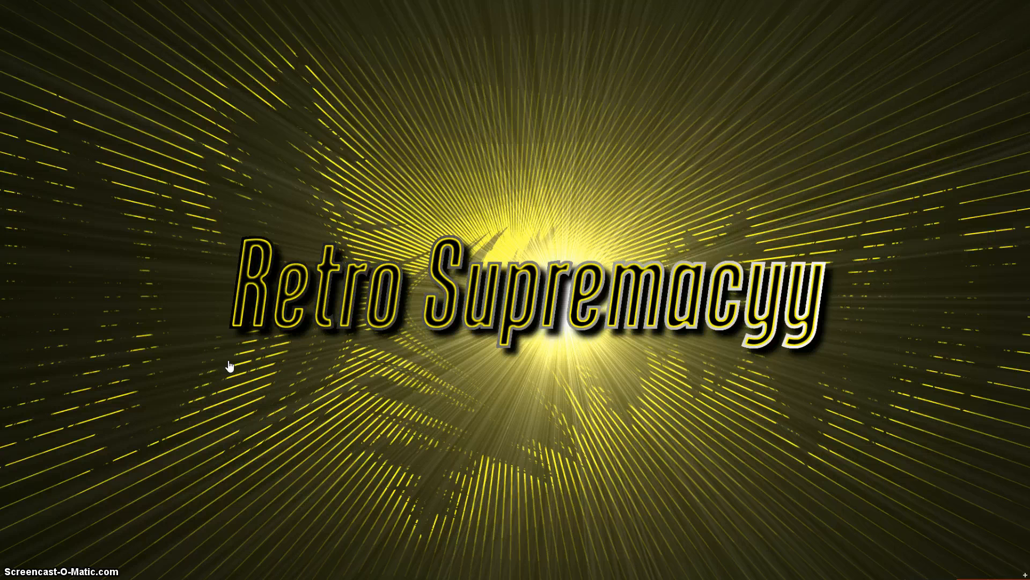
click(16, 16)
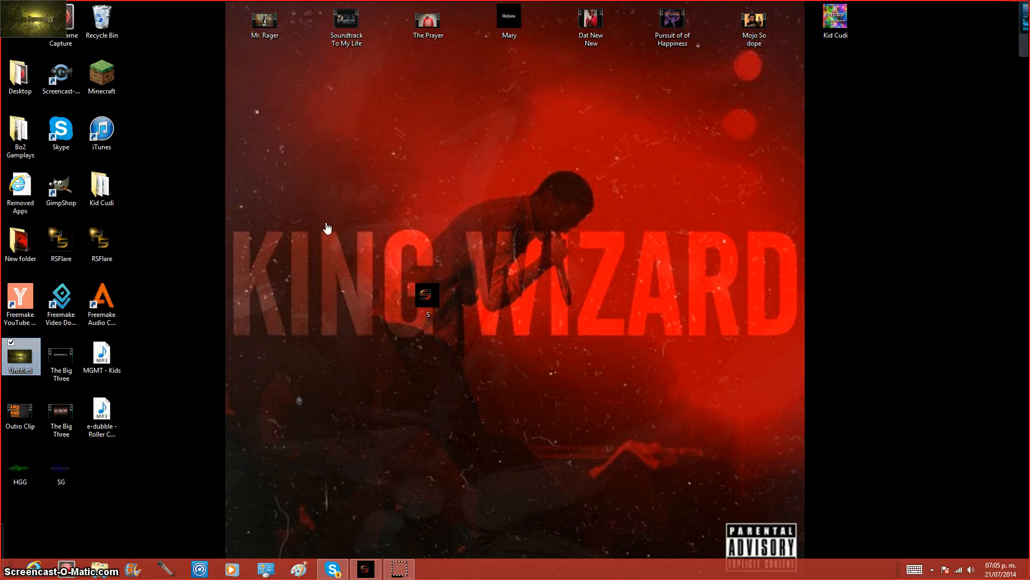
Step: Move the exported S image next to the SG icon on the desktop and delete it
click(342, 237)
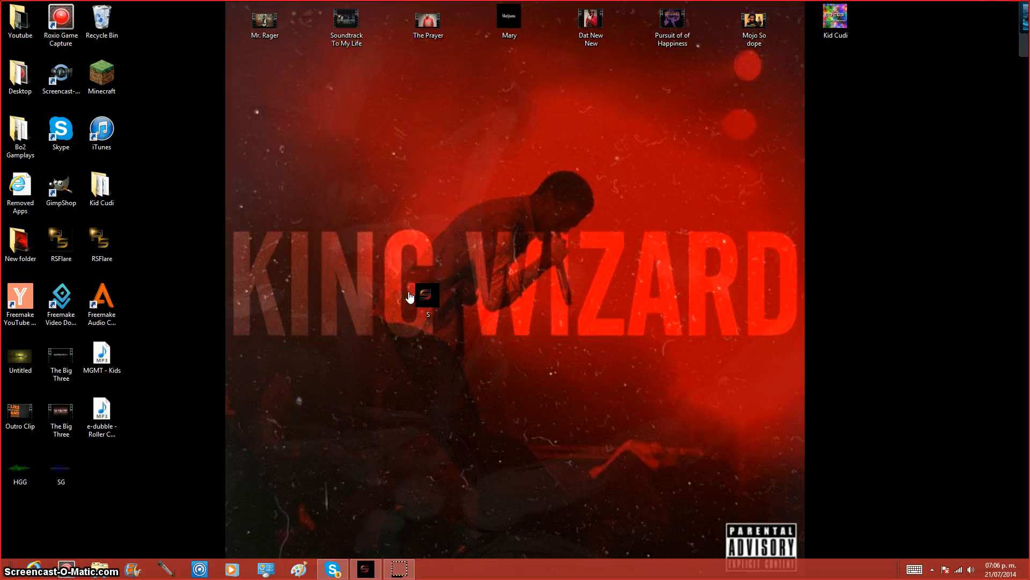
drag(409, 297, 102, 468)
right_click(102, 468)
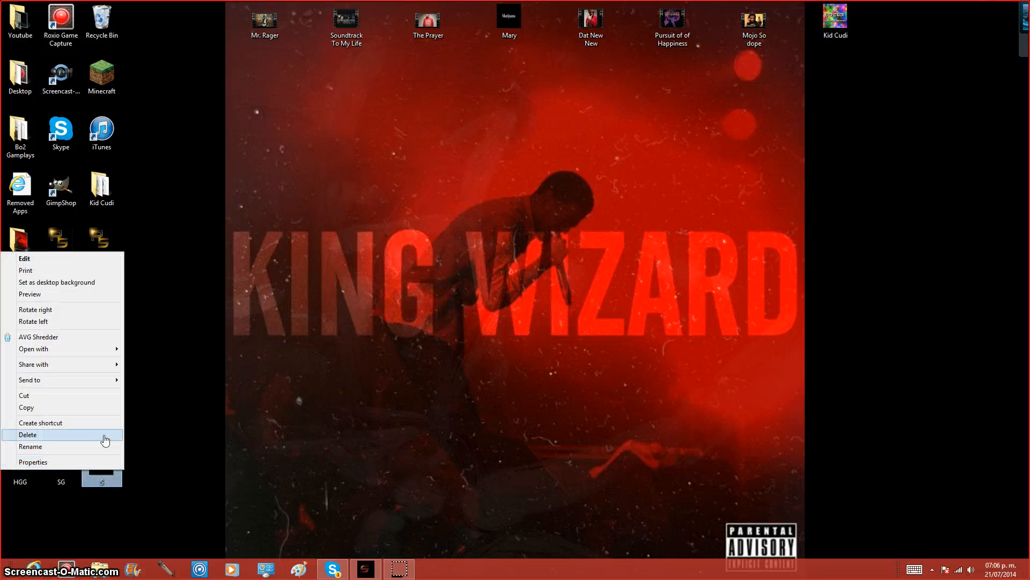
click(75, 436)
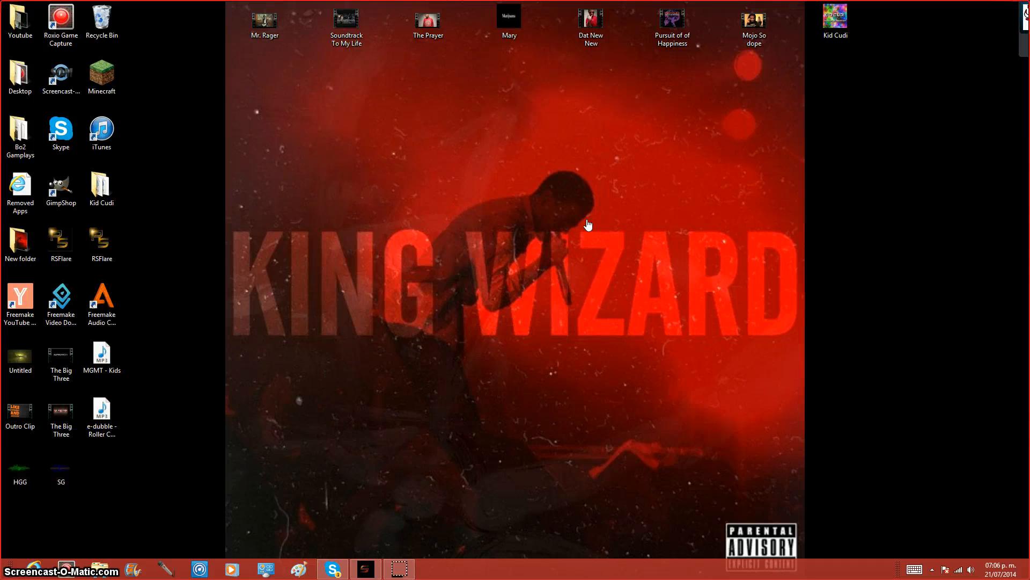
Step: Open the Kid Cudi image from the desktop in Paint to view its text design, and close it
double_click(835, 19)
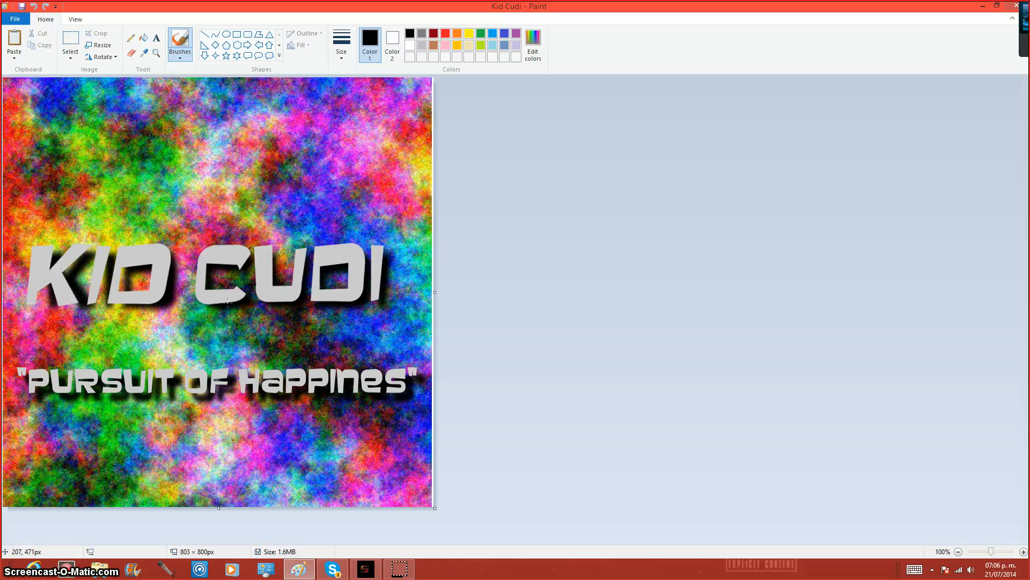
click(1016, 6)
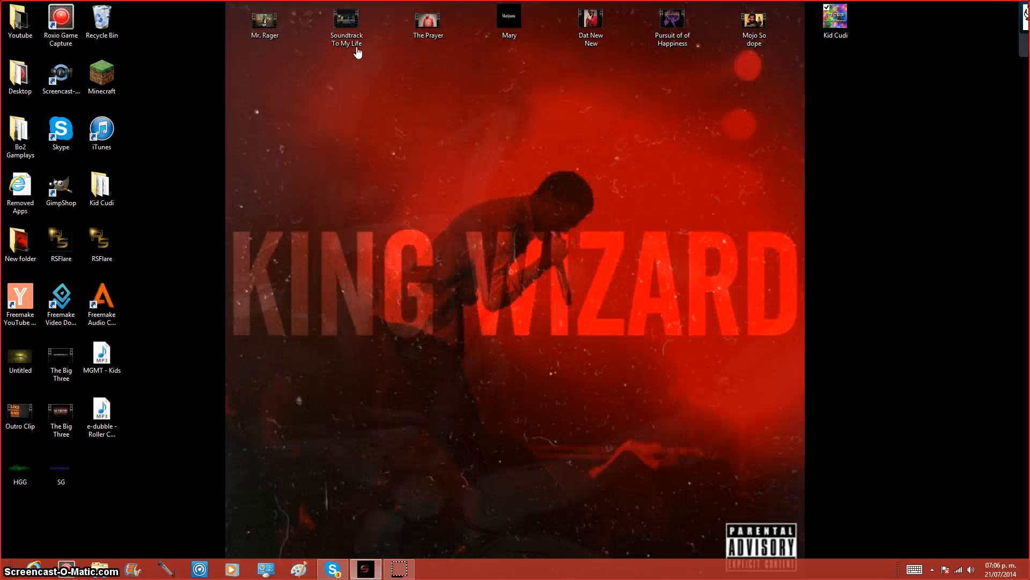
Step: Switch back to GIMP and apply the Drop Shadow filter with its offered settings to the S logo's Line Nova layer
click(366, 570)
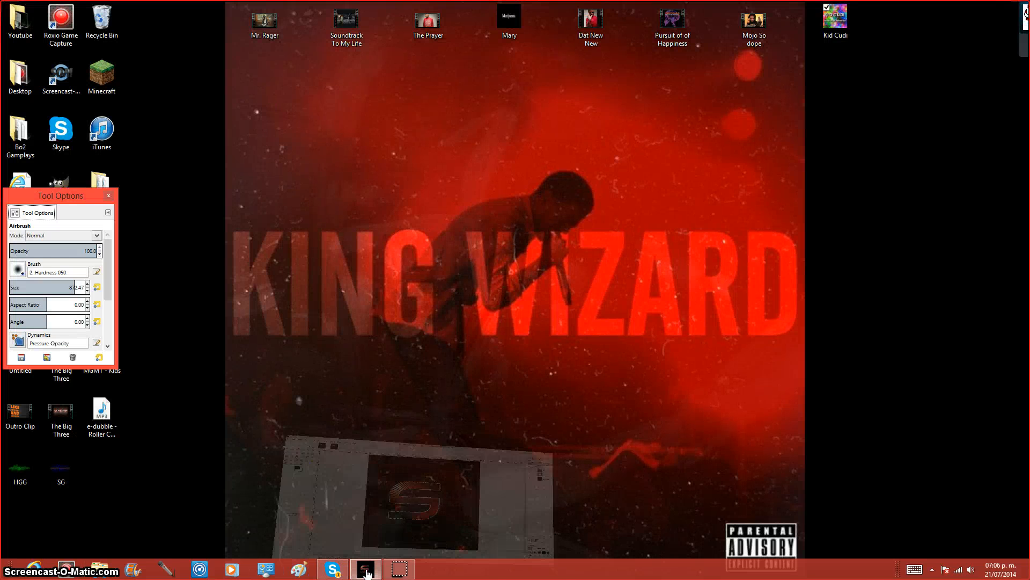
click(189, 18)
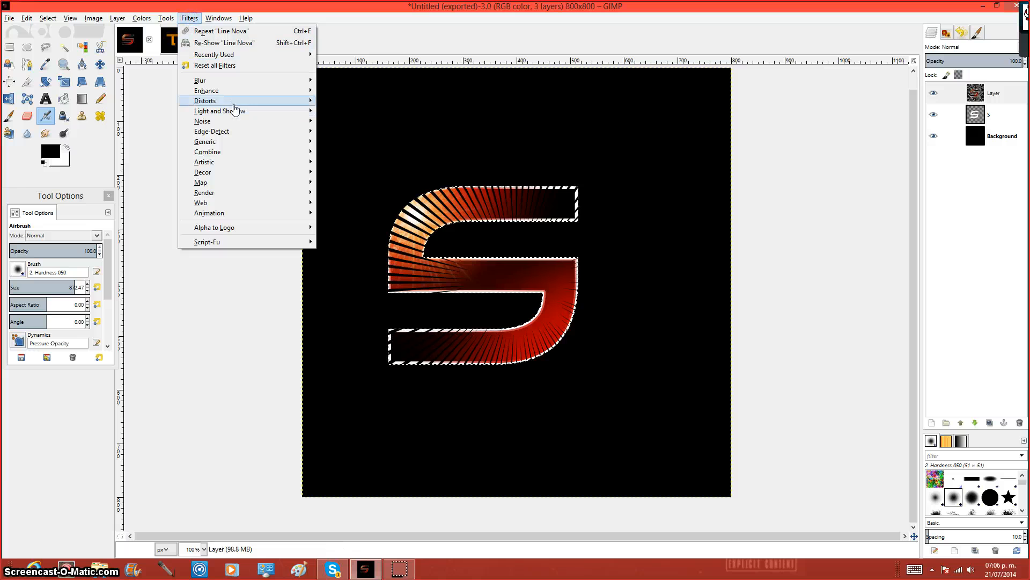
mouse_move(237, 111)
click(365, 166)
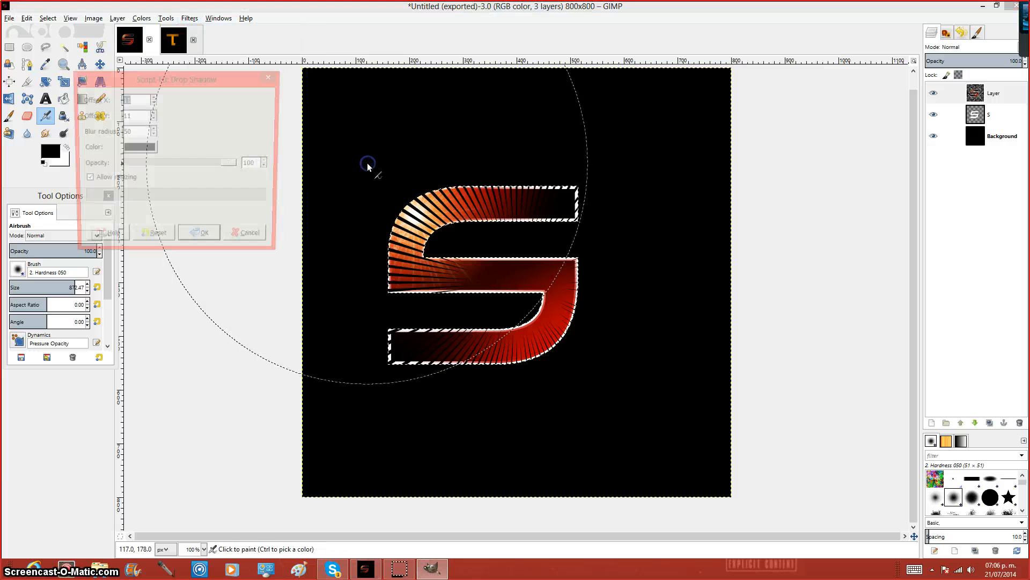
click(203, 239)
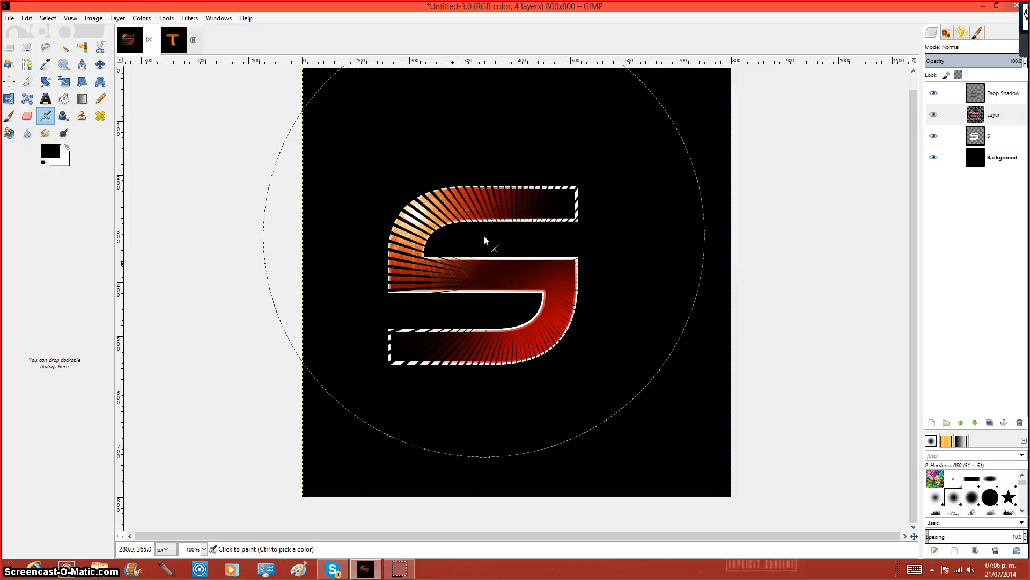
Step: Close the S and T logo images without saving their changes, and exit the image editor
click(1016, 5)
click(501, 336)
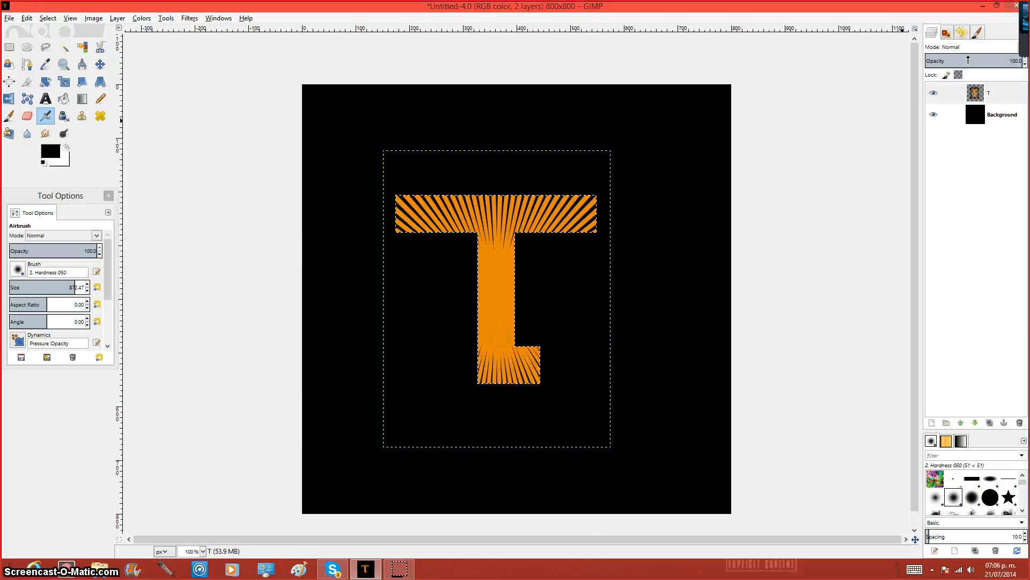
click(1017, 6)
click(510, 336)
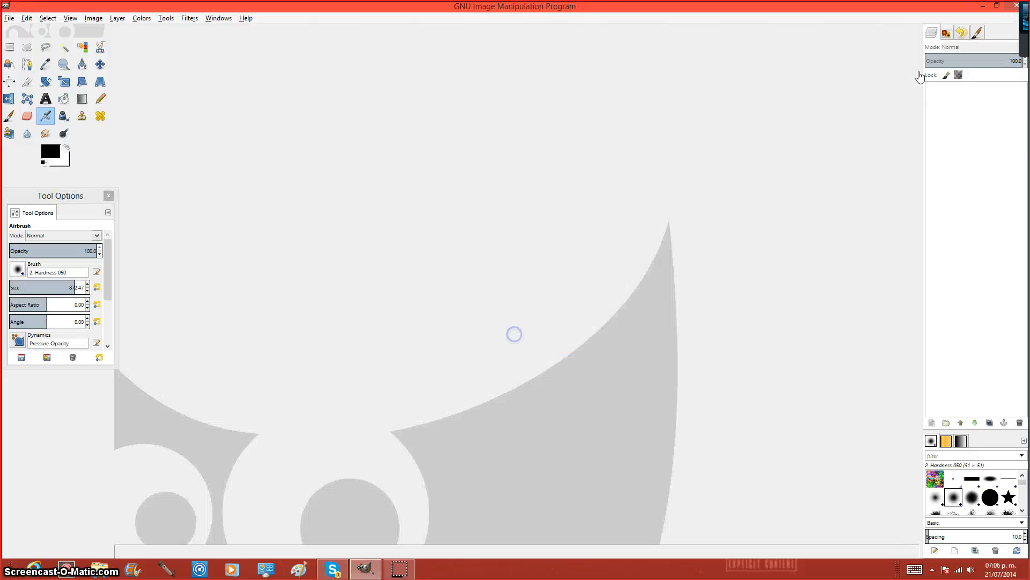
click(1011, 8)
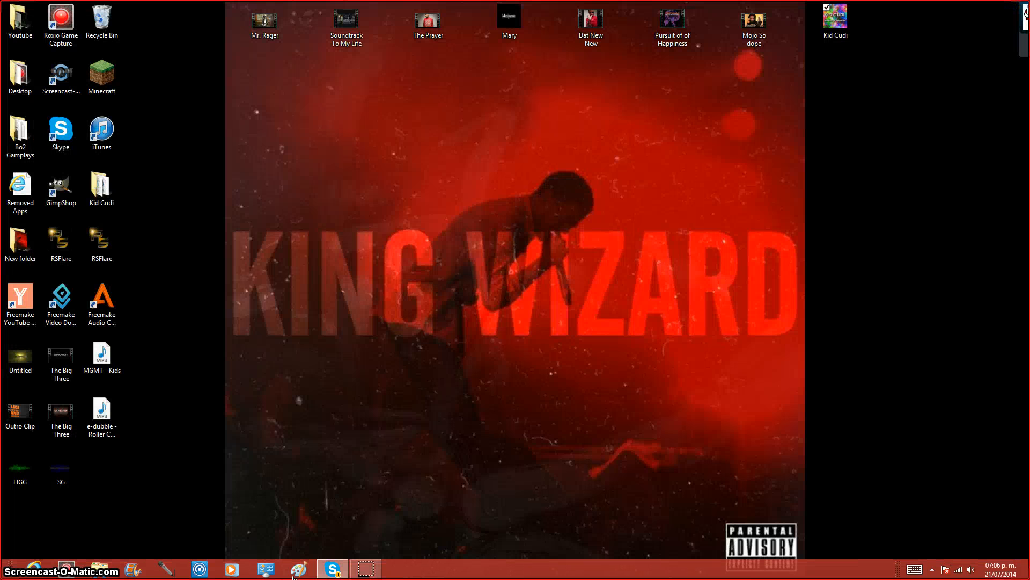